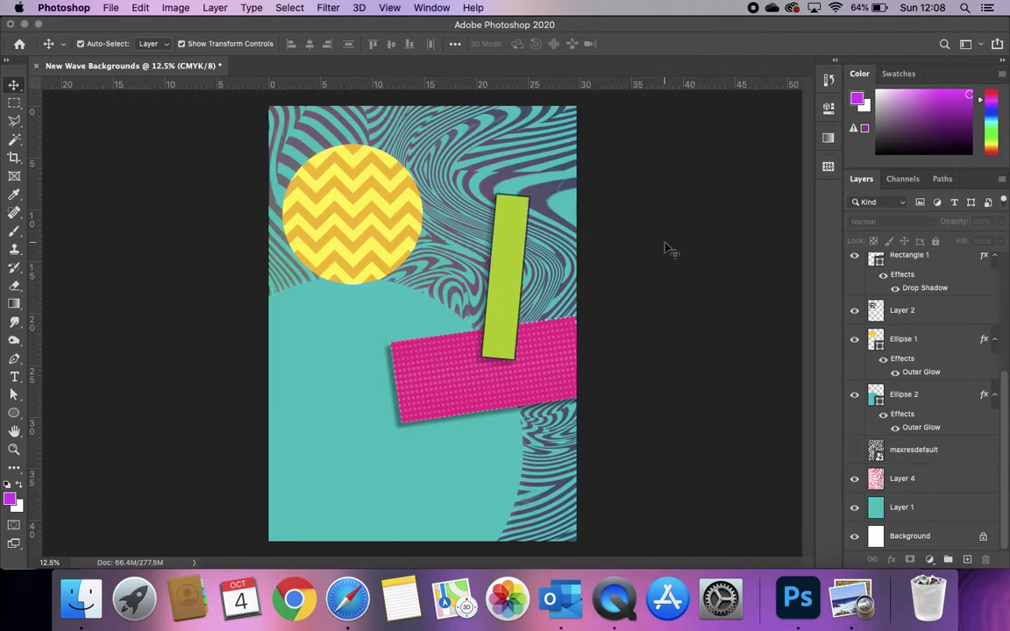
Group the layers from zizag down to Layer 4 into a new group named Backgrounds.
{"action": "scroll", "coordinate": [901, 298], "scroll_direction": "up", "scroll_amount": 5}
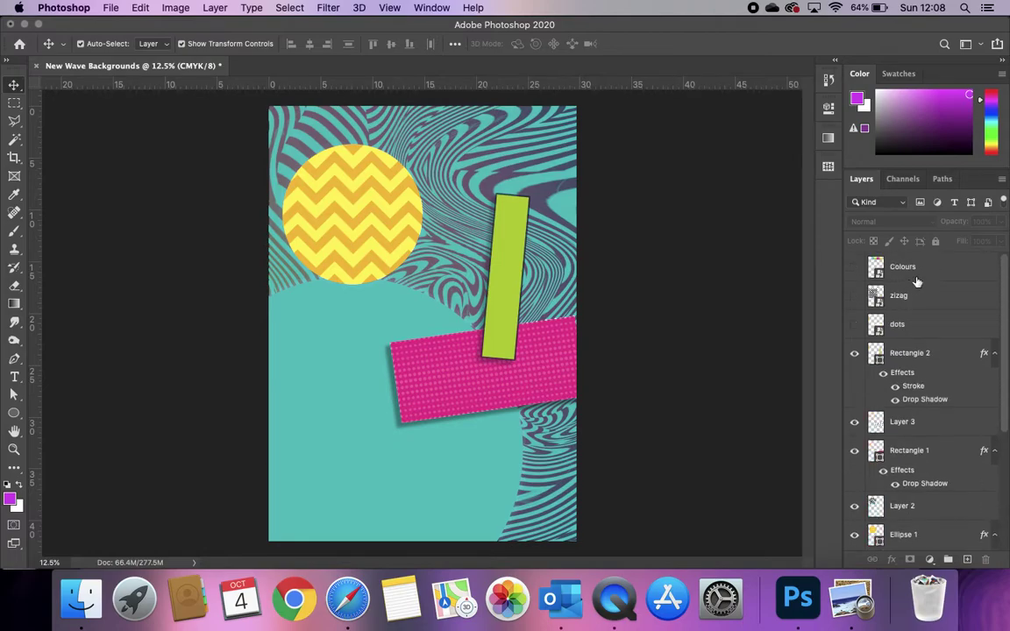
{"action": "left_click", "coordinate": [903, 268]}
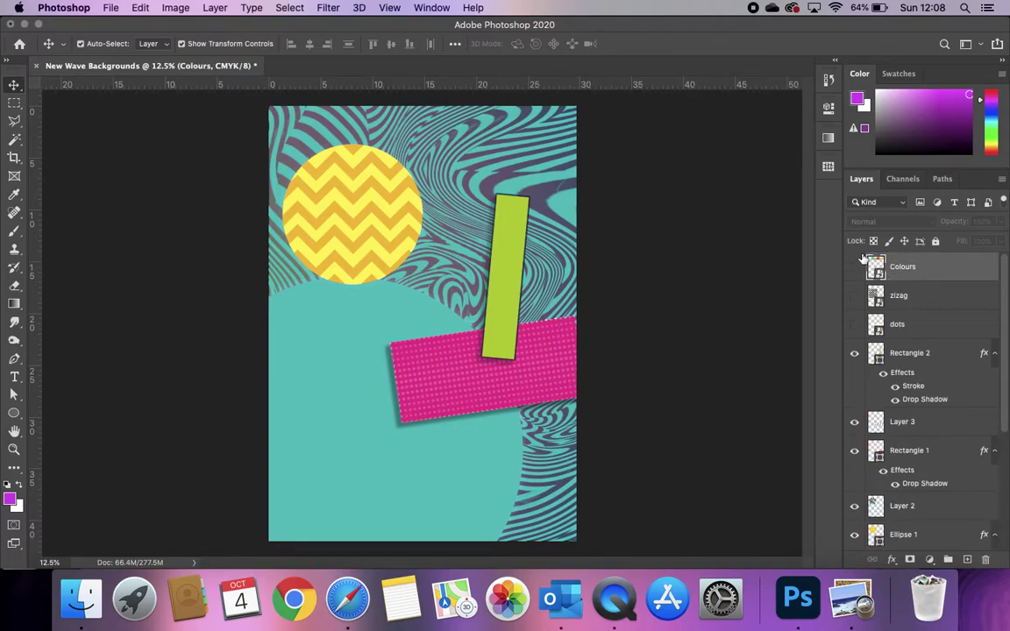
{"action": "left_click", "coordinate": [920, 301]}
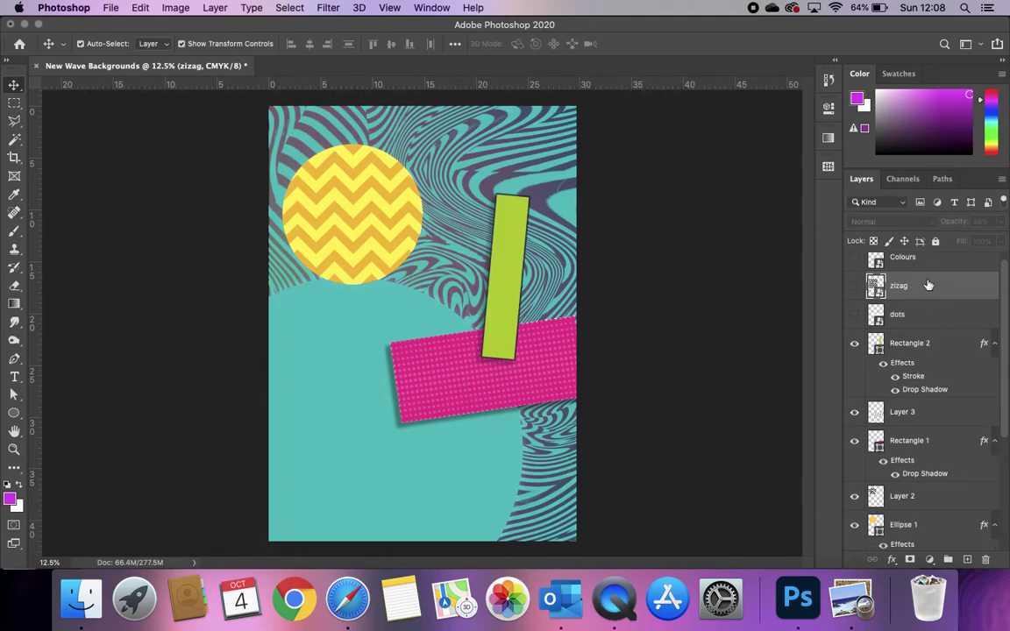
{"action": "scroll", "coordinate": [929, 287], "scroll_direction": "down", "scroll_amount": 5}
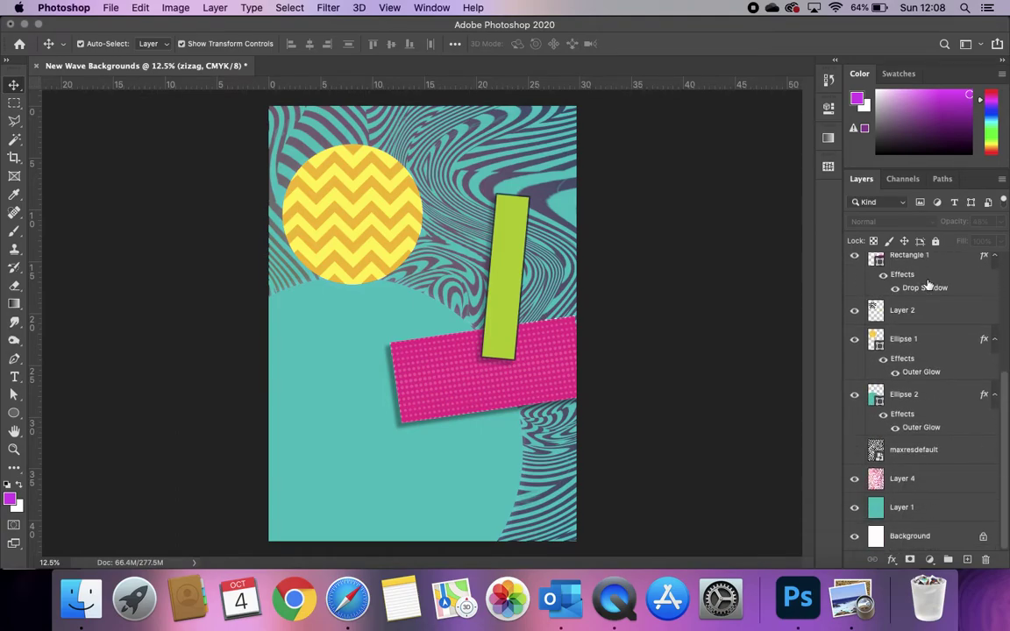
{"action": "left_click", "coordinate": [935, 479], "text": "shift"}
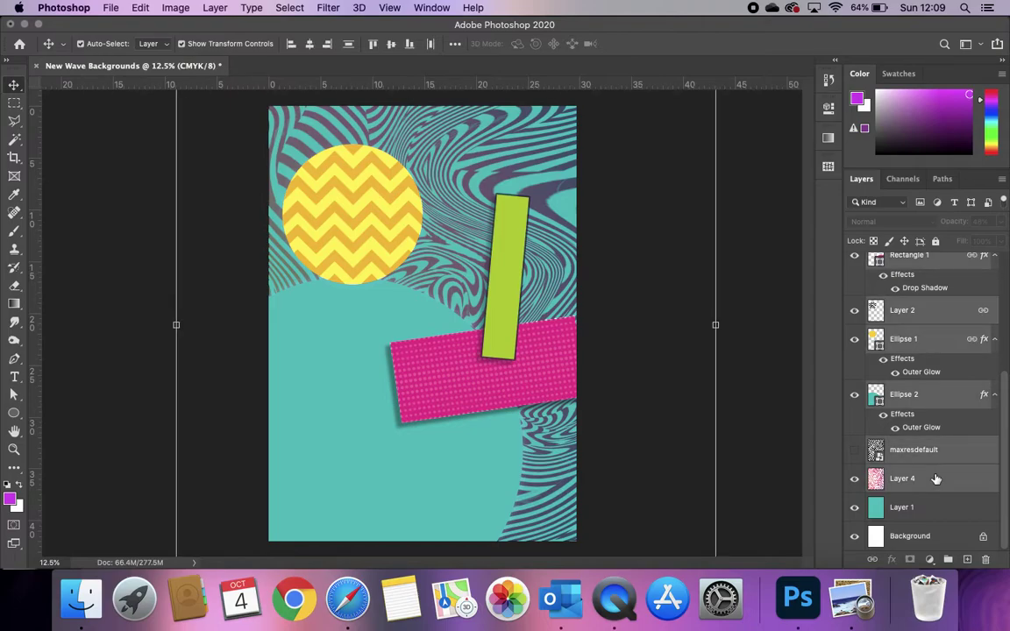
{"action": "right_click", "coordinate": [933, 475]}
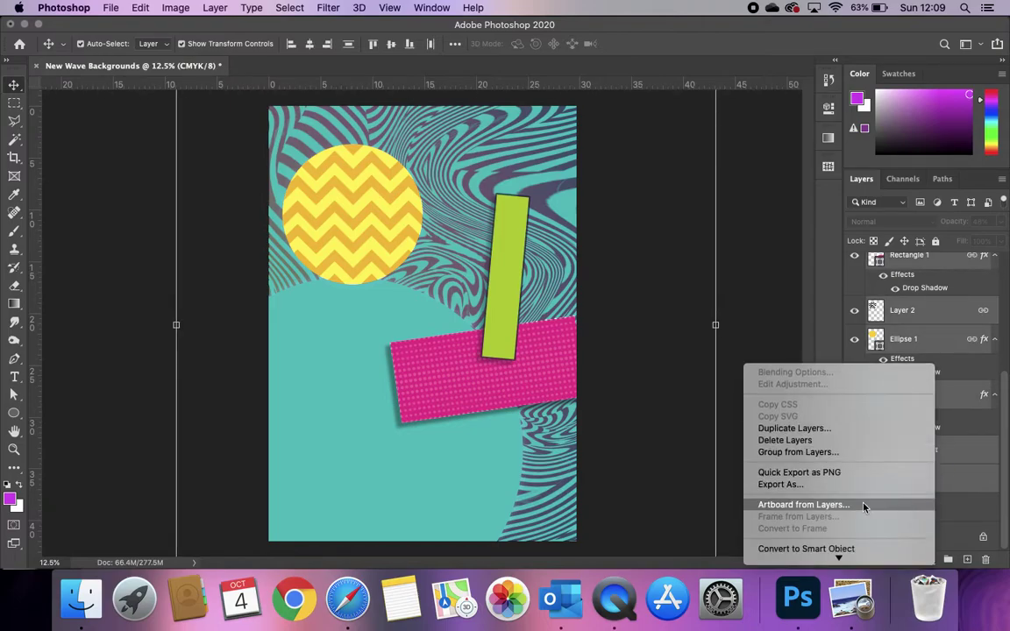
{"action": "left_click", "coordinate": [799, 452]}
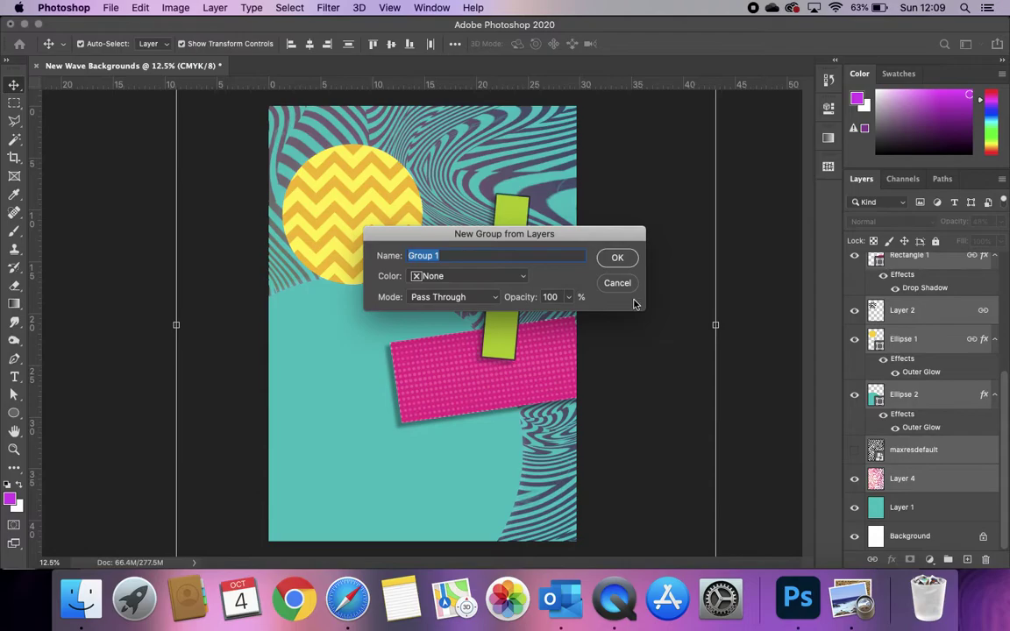
{"action": "key", "text": "BackSpace"}
{"action": "key", "text": "Return"}
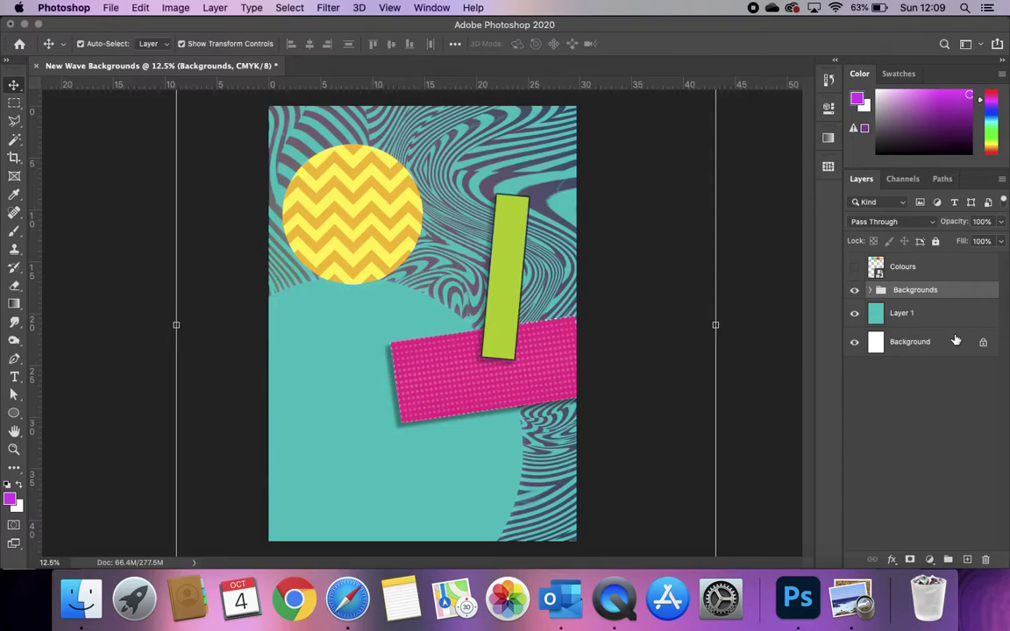
Lock Layer 1 and the Backgrounds group, and hide the Backgrounds group so only the teal fill shows.
{"action": "left_click", "coordinate": [900, 313]}
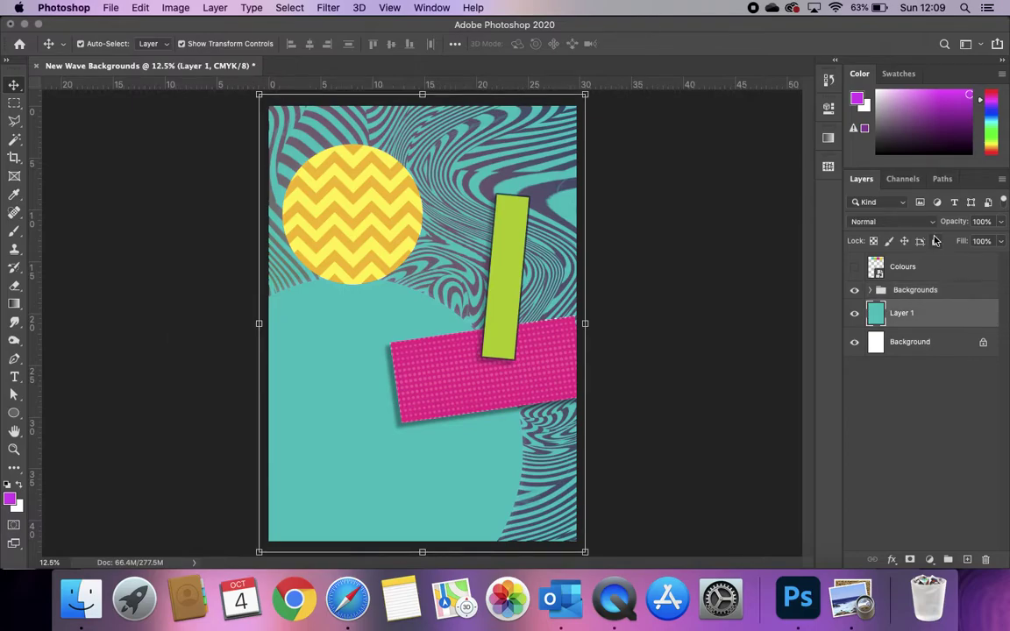
{"action": "left_click", "coordinate": [936, 243]}
{"action": "left_click", "coordinate": [964, 290]}
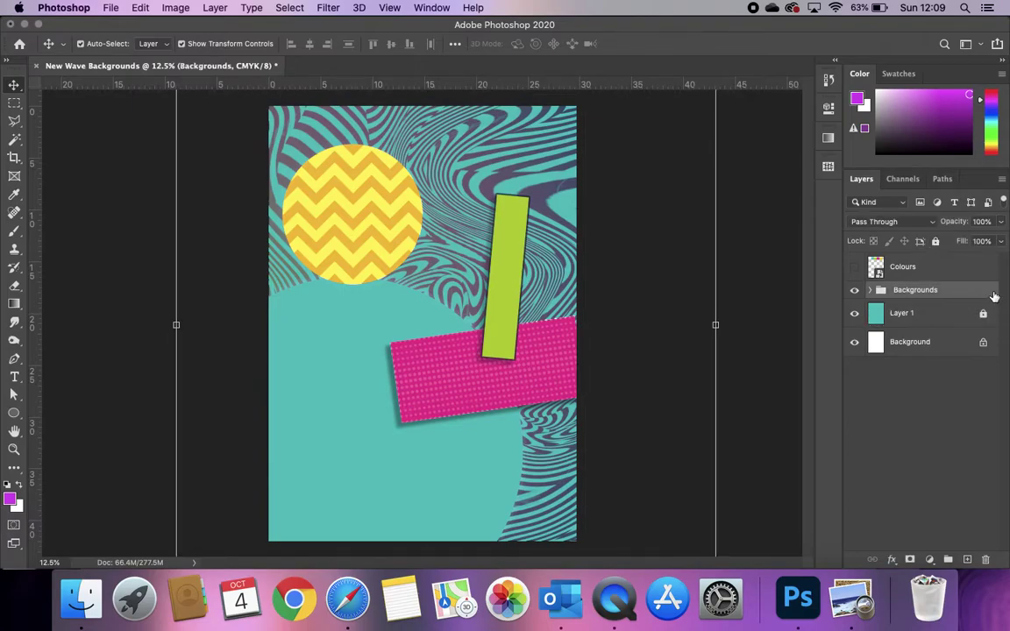
{"action": "left_click", "coordinate": [936, 242]}
{"action": "left_click", "coordinate": [854, 290]}
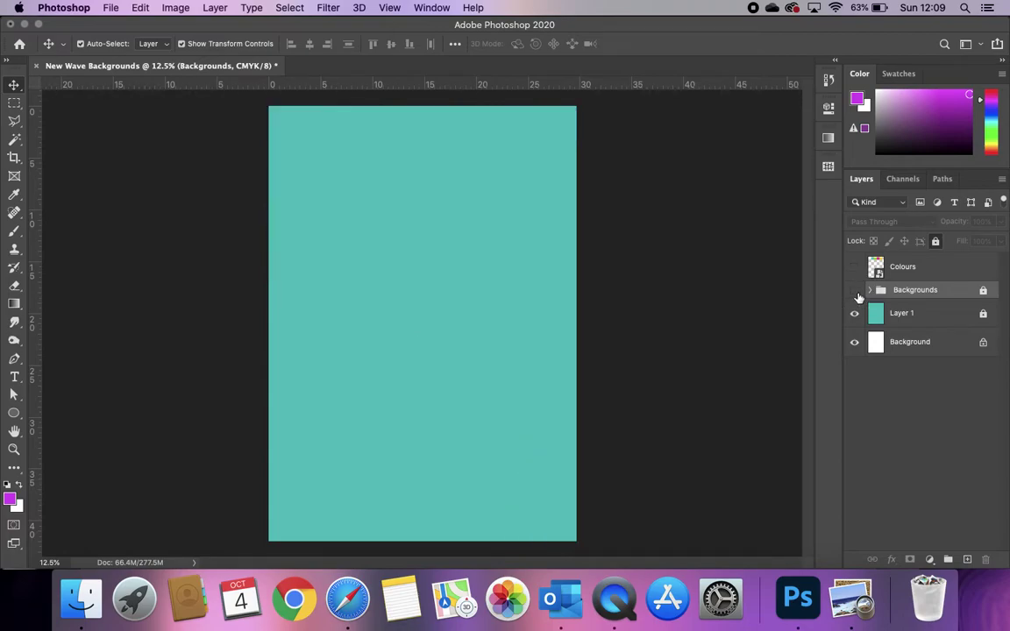
{"action": "left_click", "coordinate": [910, 316]}
{"action": "left_click_drag", "start_coordinate": [475, 293], "coordinate": [309, 220]}
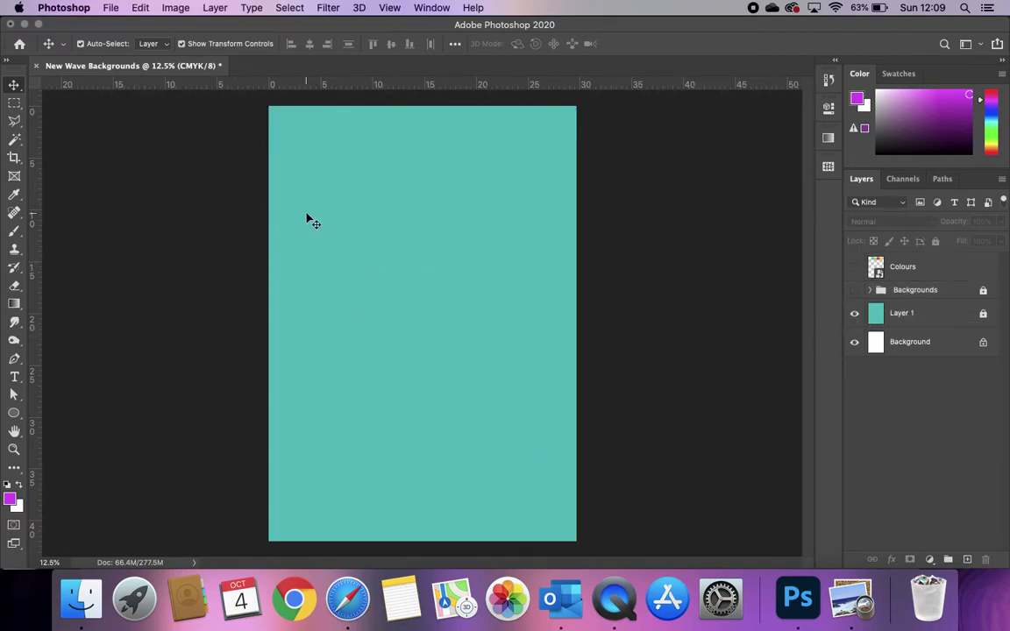
Create a horizontal text box across the upper part of the poster and enter NEW WAVE.
{"action": "left_click", "coordinate": [14, 377]}
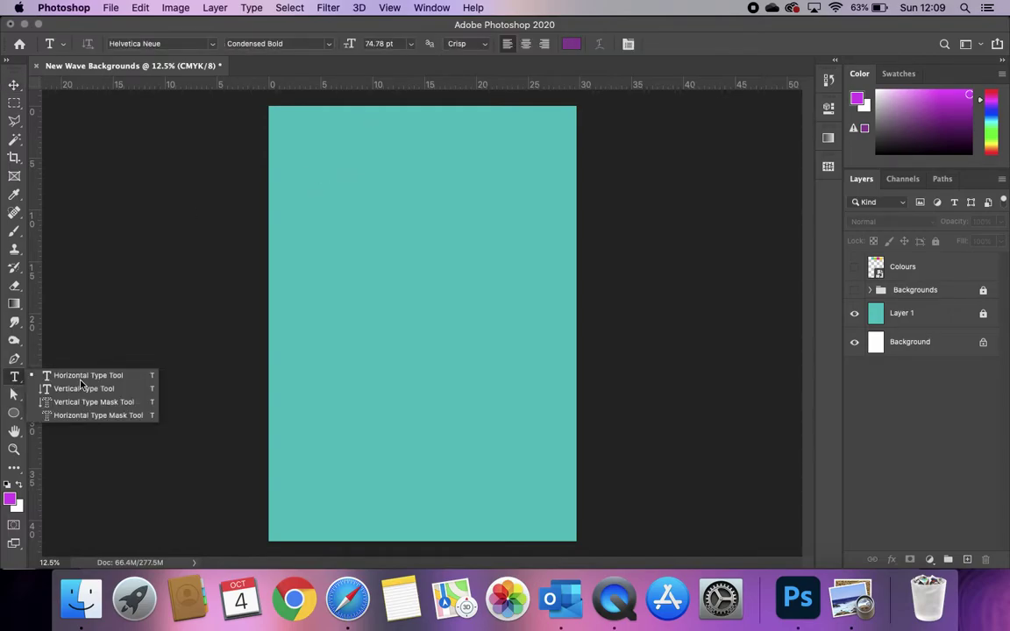
{"action": "left_click", "coordinate": [14, 377]}
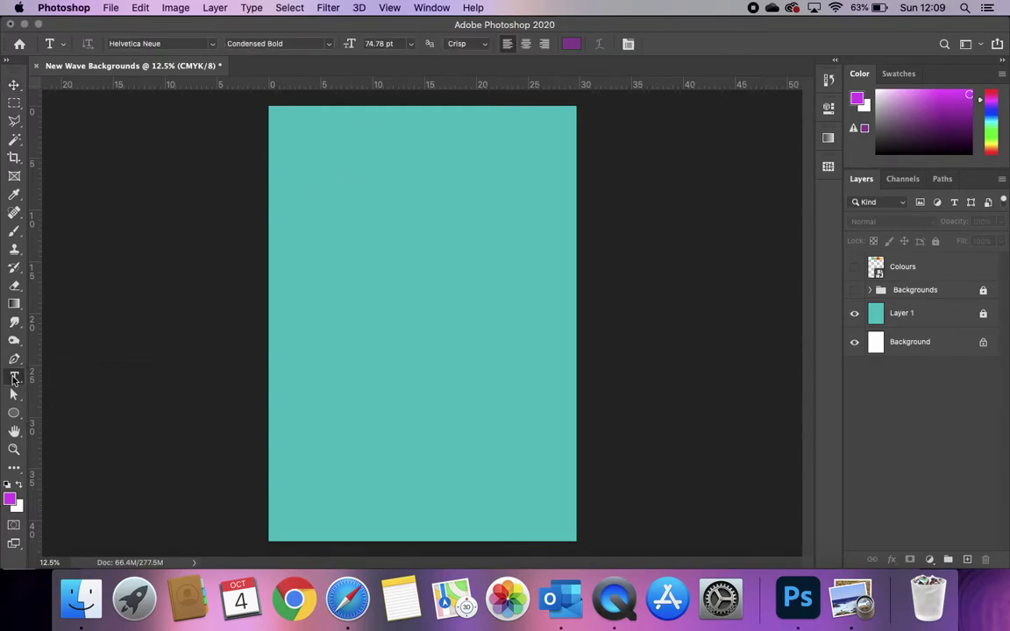
{"action": "left_click_drag", "start_coordinate": [307, 170], "coordinate": [552, 292]}
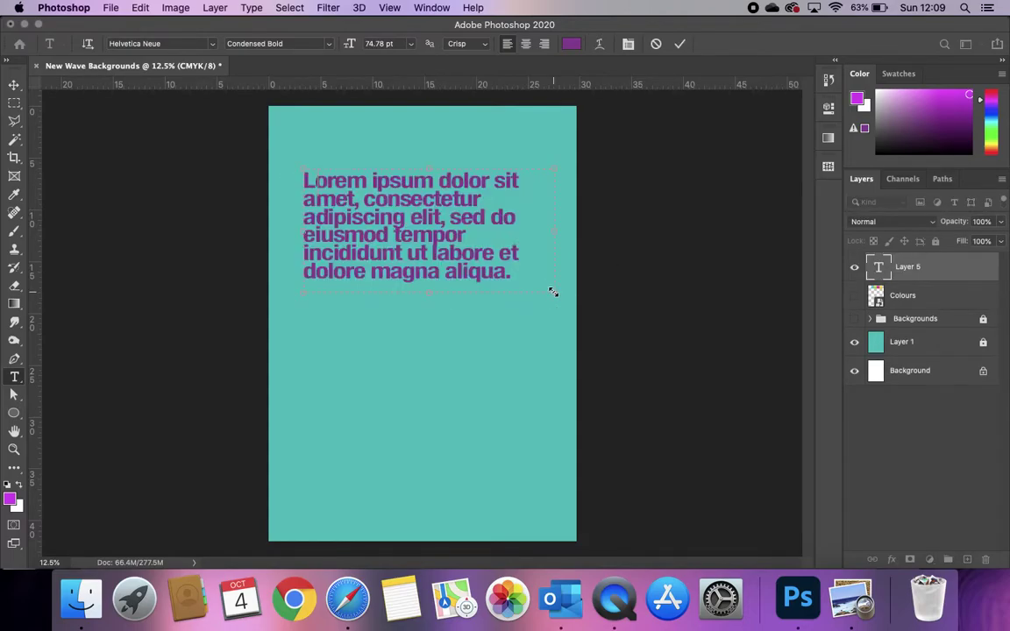
{"action": "type", "text": "NEW WAVE"}
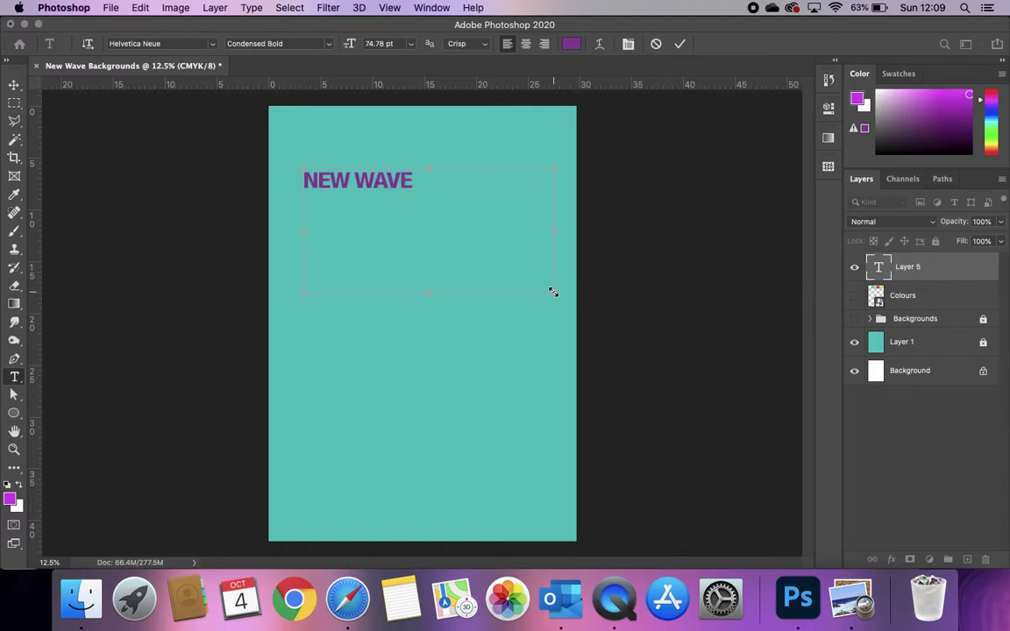
Change the font of the NEW WAVE text to Arial Black, filtering the fonts to Sans Serif.
{"action": "left_click_drag", "start_coordinate": [417, 179], "coordinate": [295, 171]}
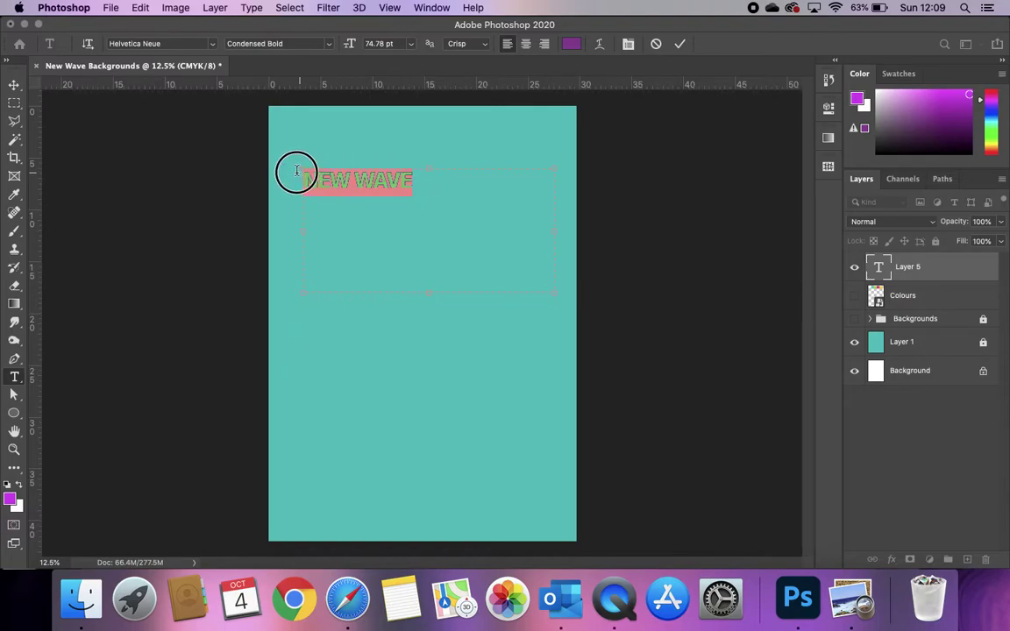
{"action": "left_click", "coordinate": [211, 44]}
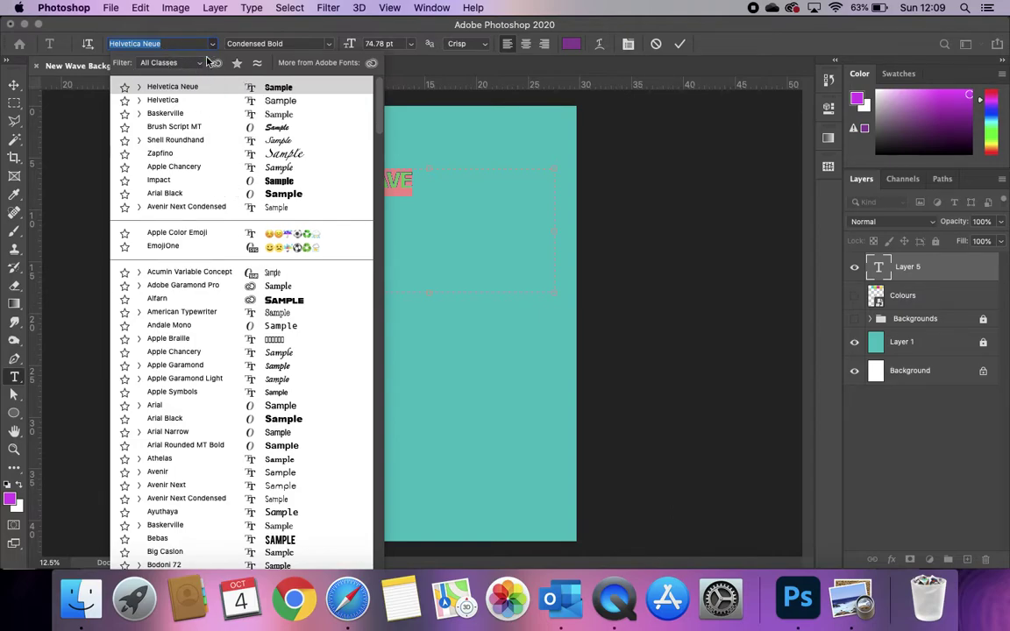
{"action": "left_click", "coordinate": [179, 45]}
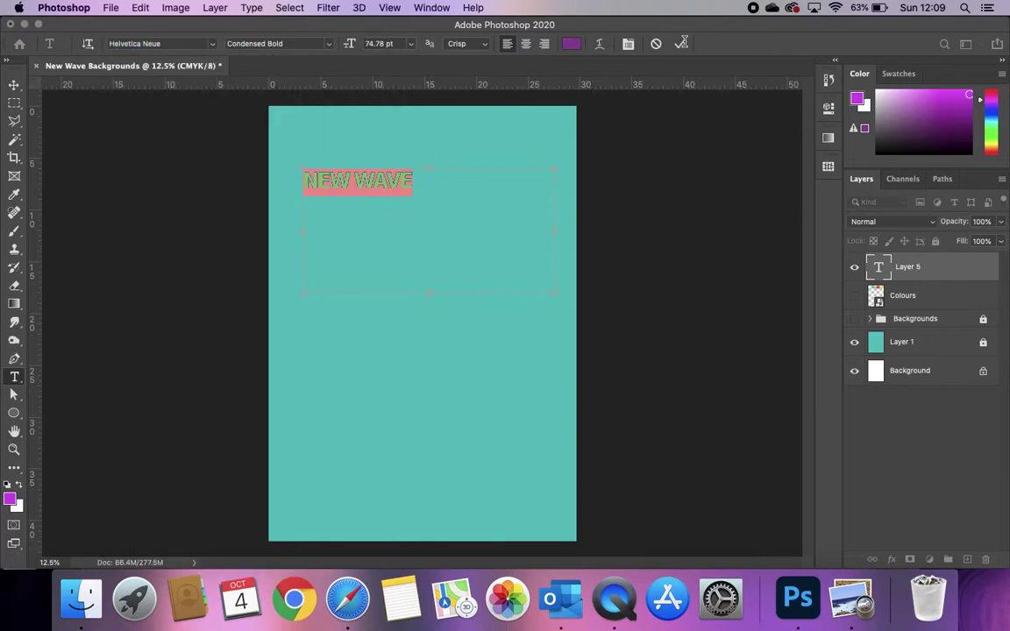
{"action": "left_click", "coordinate": [184, 44]}
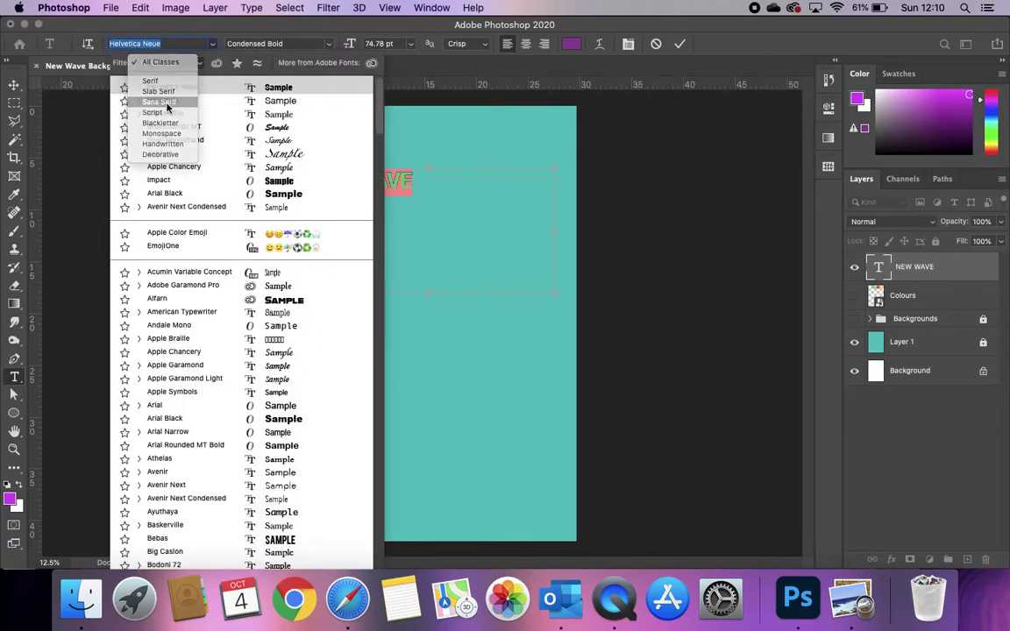
{"action": "left_click", "coordinate": [161, 62]}
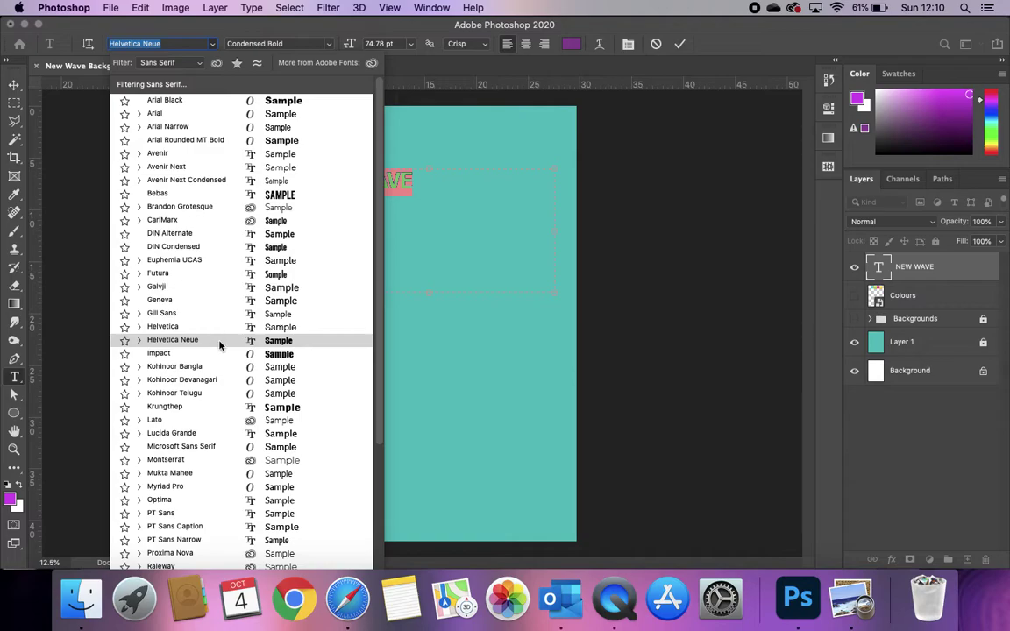
{"action": "scroll", "coordinate": [245, 252], "scroll_direction": "down", "scroll_amount": 5}
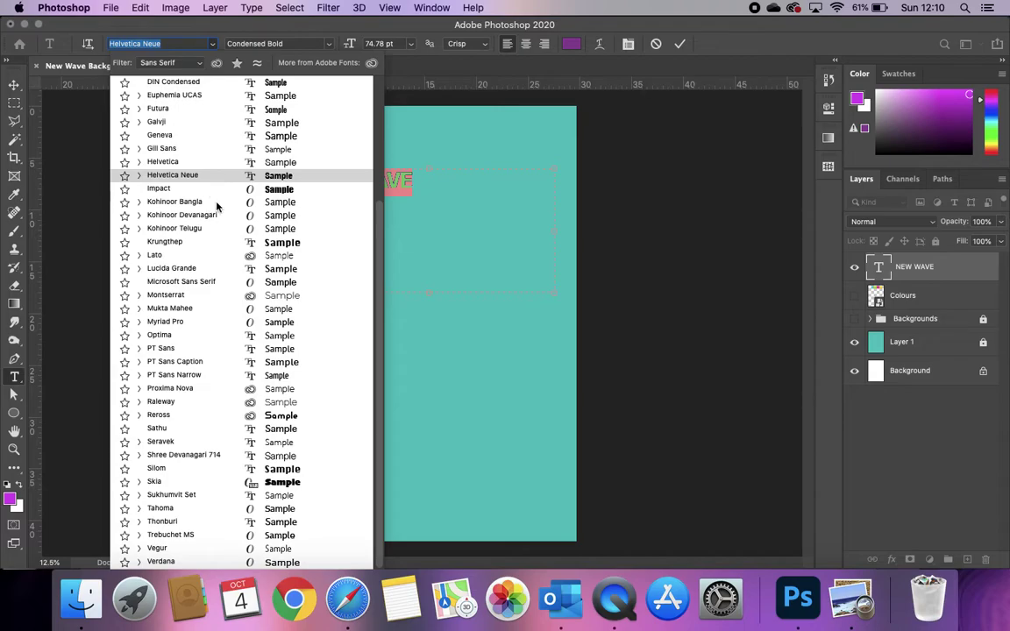
{"action": "scroll", "coordinate": [215, 87], "scroll_direction": "up", "scroll_amount": 5}
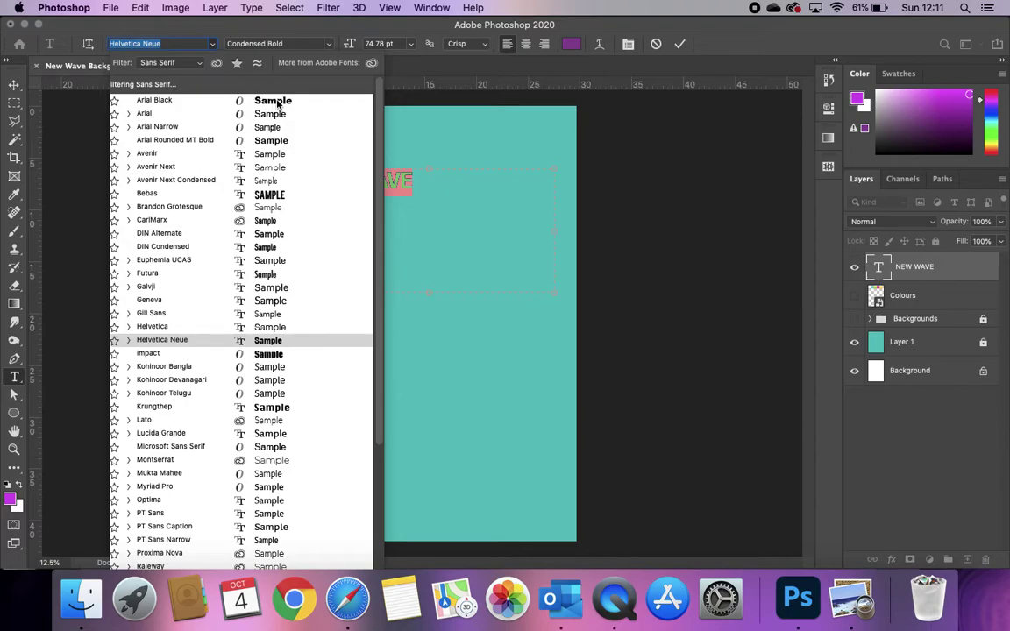
{"action": "left_click", "coordinate": [278, 102]}
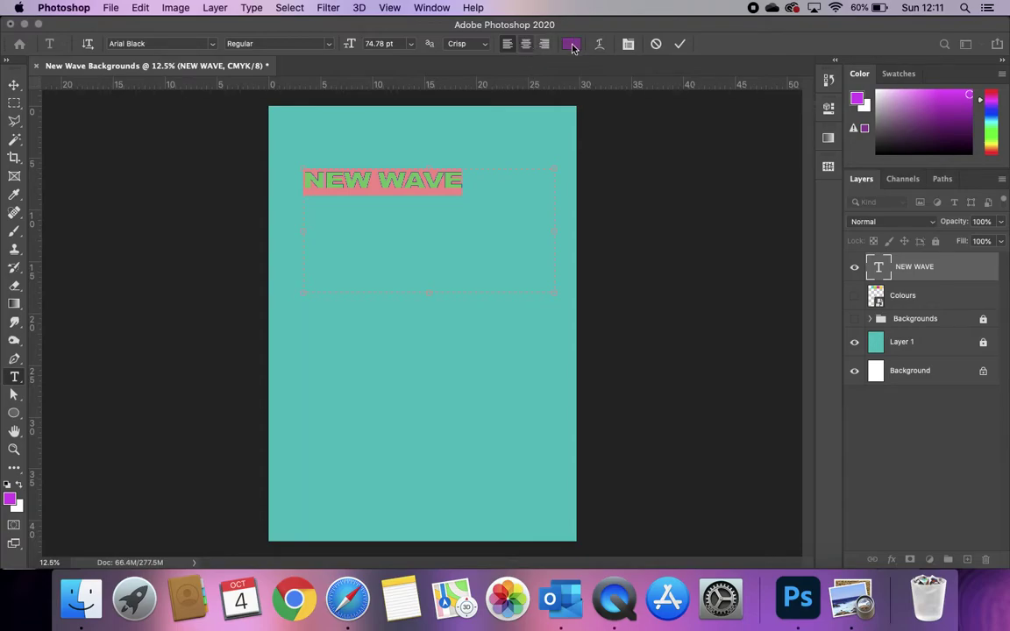
Centre-align the NEW WAVE text, set its colour to white and commit the text edit.
{"action": "key", "text": "super+shift+c"}
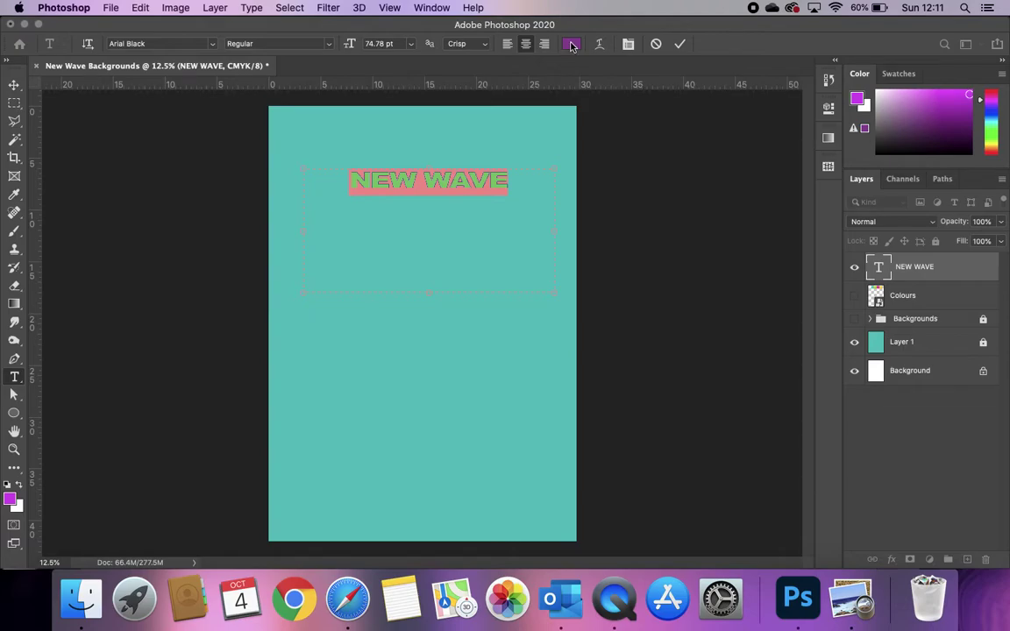
{"action": "left_click", "coordinate": [570, 46]}
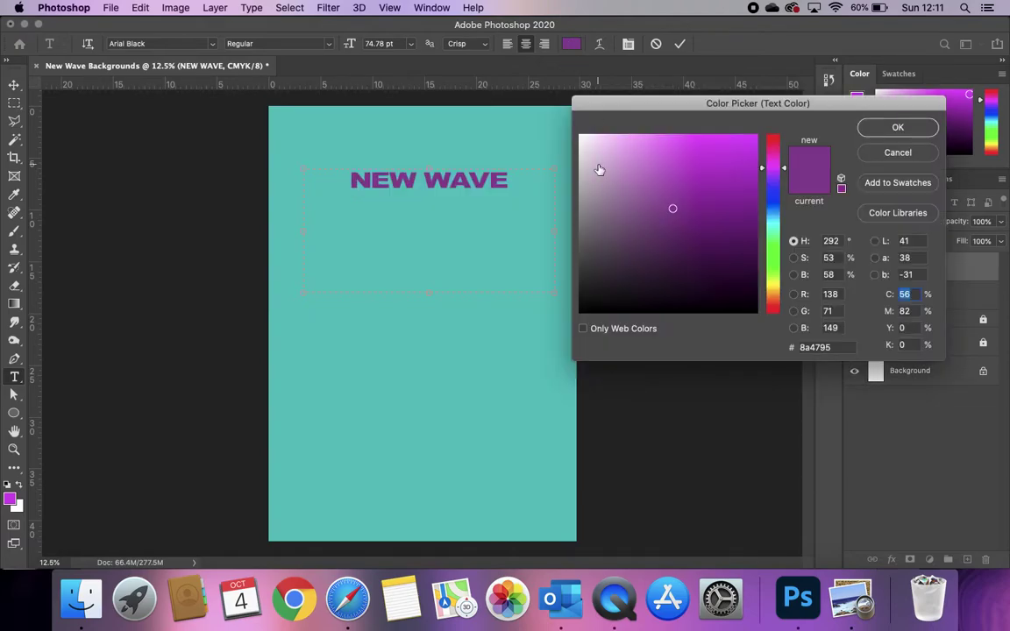
{"action": "left_click_drag", "start_coordinate": [599, 169], "coordinate": [572, 135]}
{"action": "left_click", "coordinate": [898, 127]}
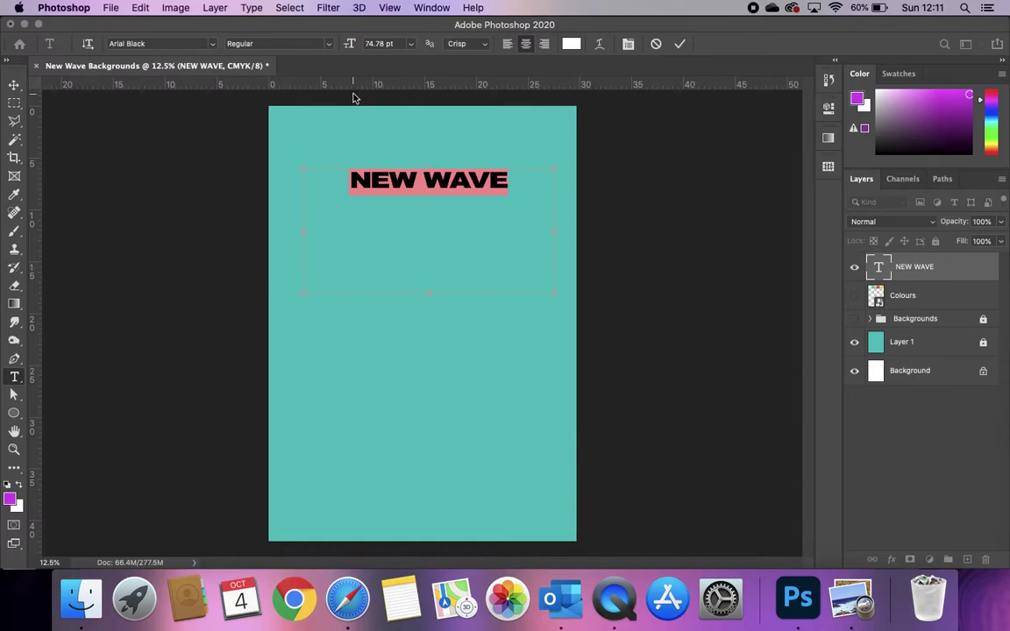
{"action": "left_click", "coordinate": [682, 44]}
{"action": "key", "text": "v"}
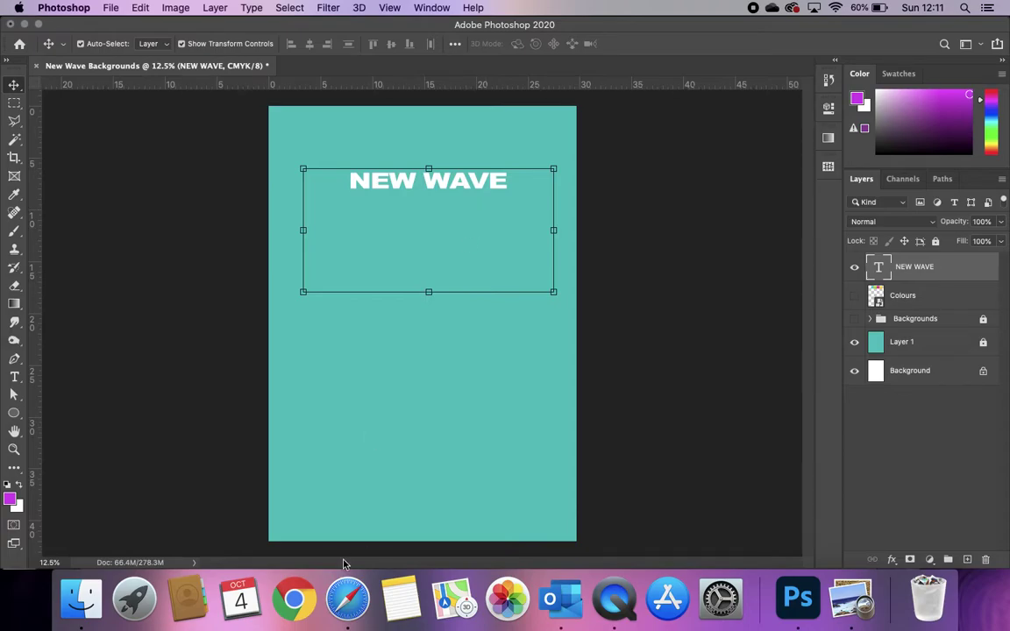
Switch to Safari to look at the New Wave typography inspiration slide, and return to Photoshop.
{"action": "left_click", "coordinate": [348, 599]}
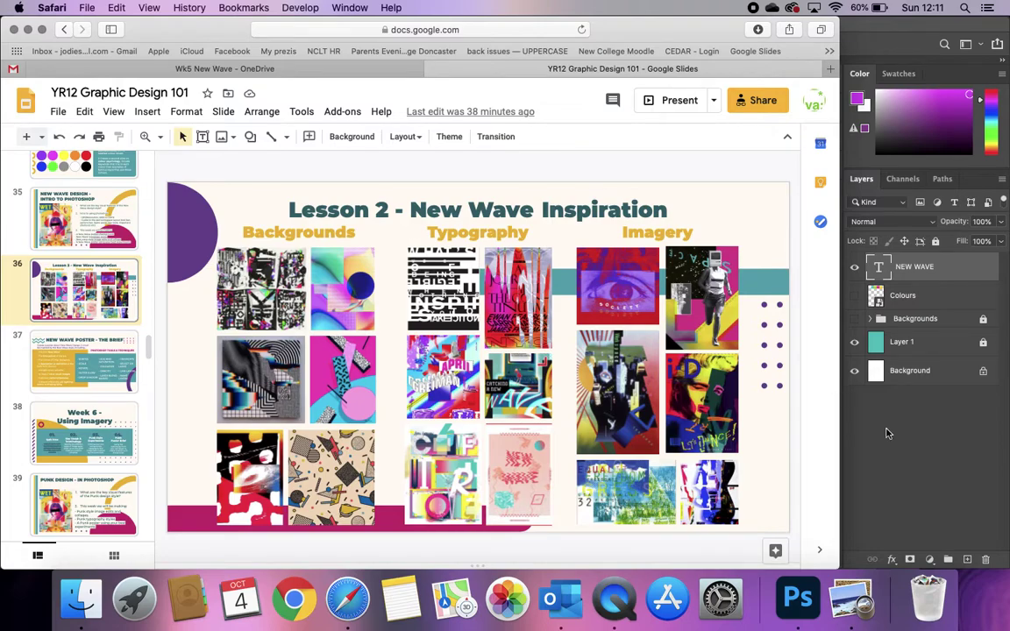
{"action": "left_click", "coordinate": [881, 434]}
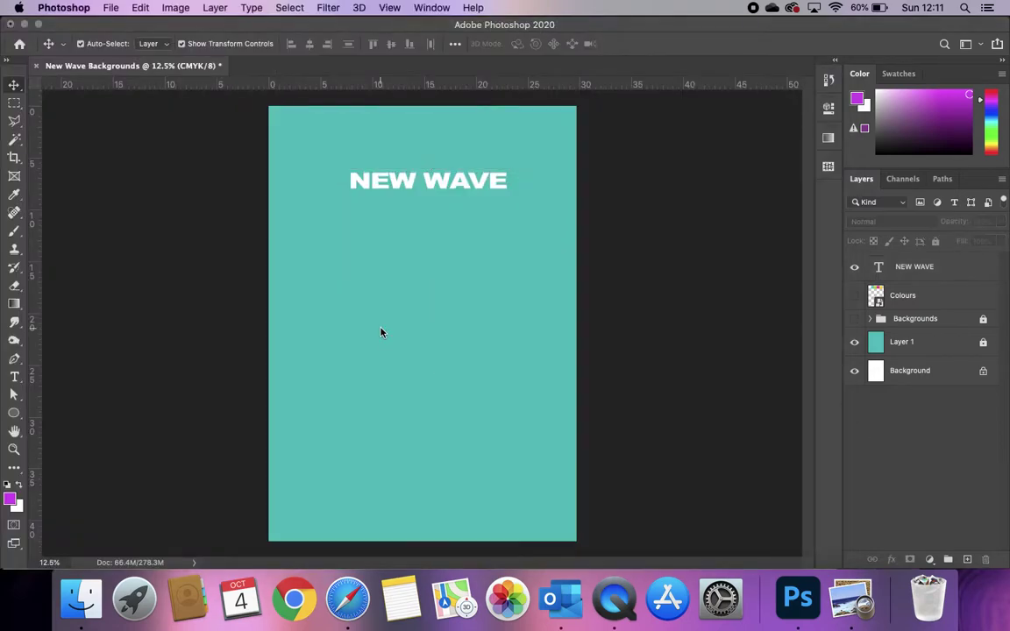
Warp the NEW WAVE title with the Arc style, setting the bend to about 16.3%.
{"action": "left_click", "coordinate": [412, 192]}
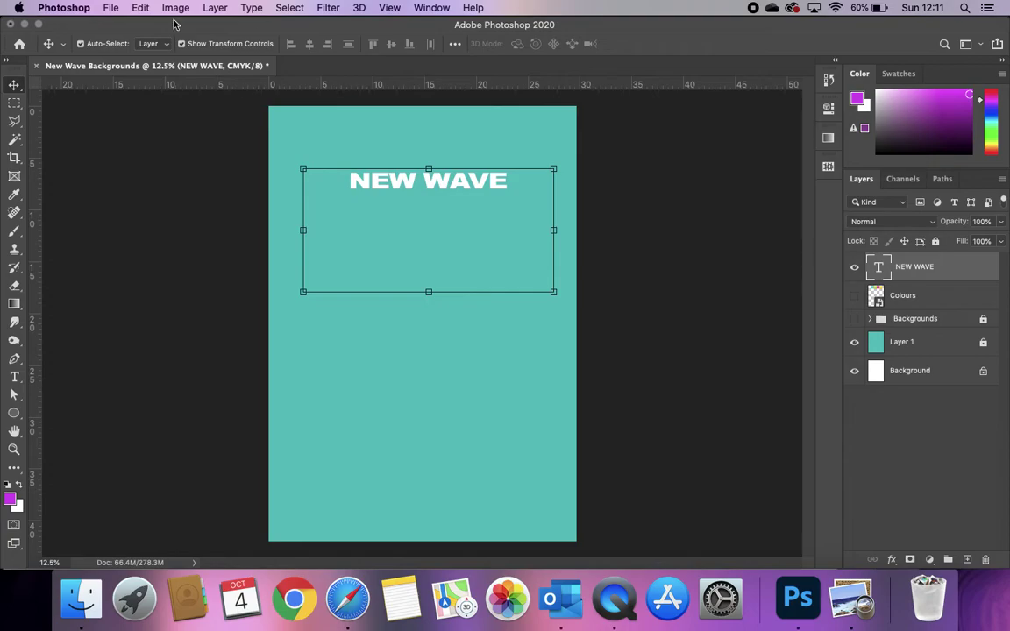
{"action": "left_click", "coordinate": [140, 7]}
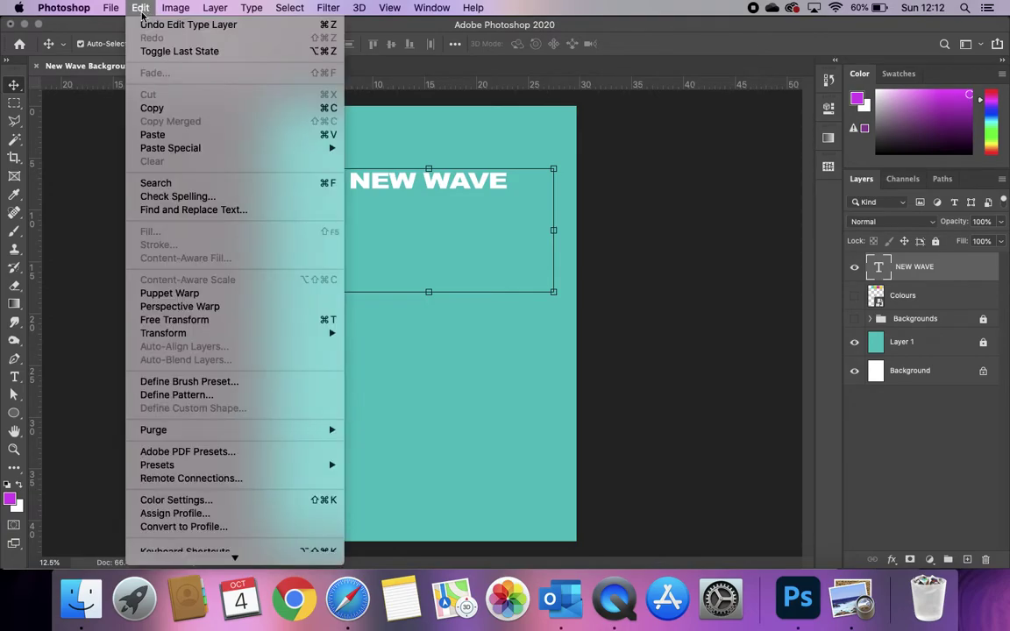
{"action": "mouse_move", "coordinate": [208, 335]}
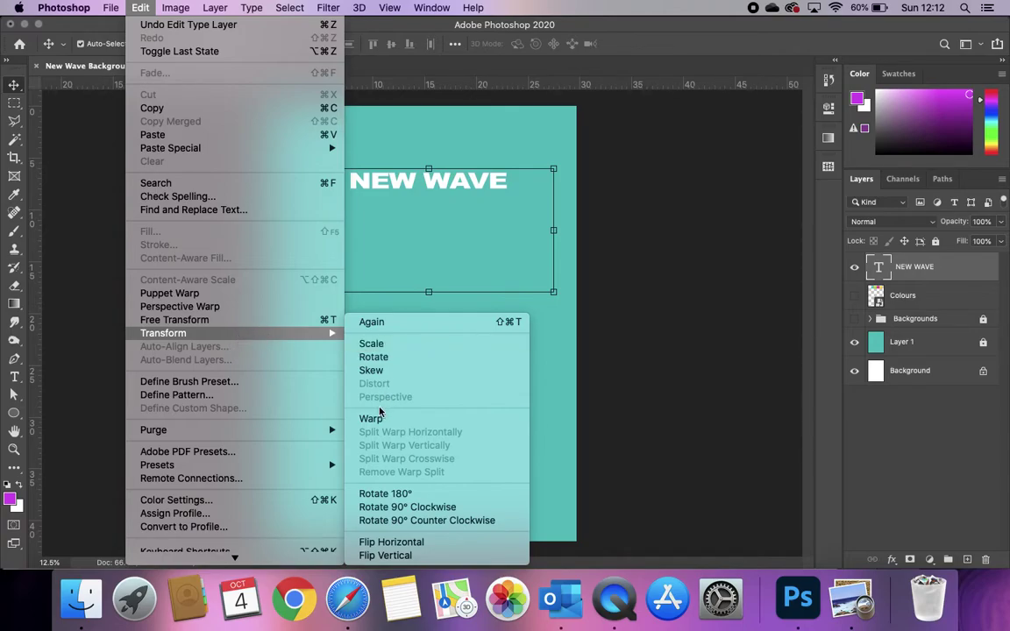
{"action": "left_click", "coordinate": [370, 420]}
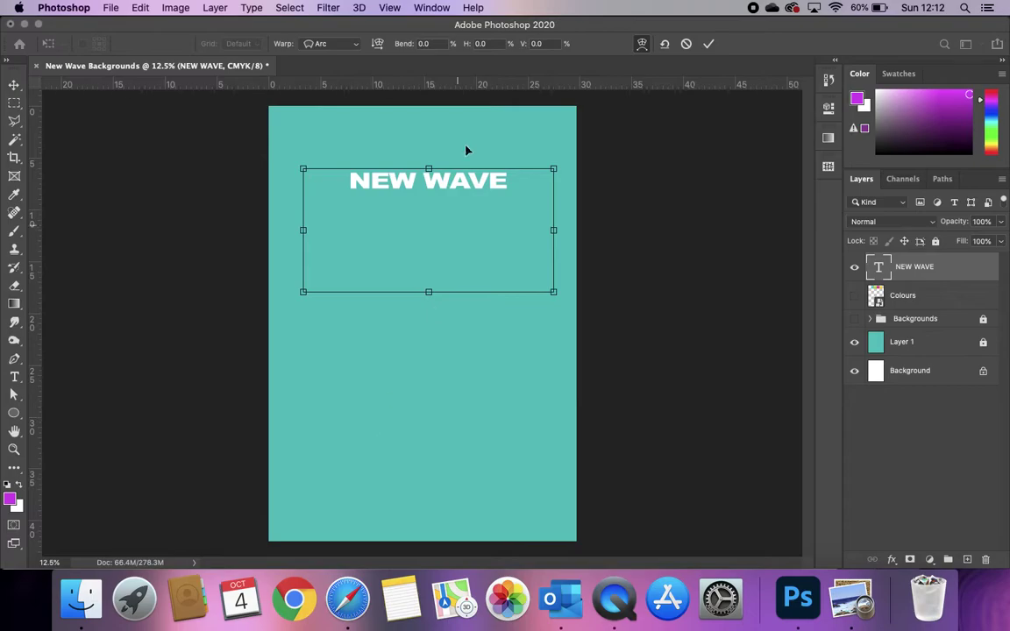
{"action": "left_click", "coordinate": [352, 45]}
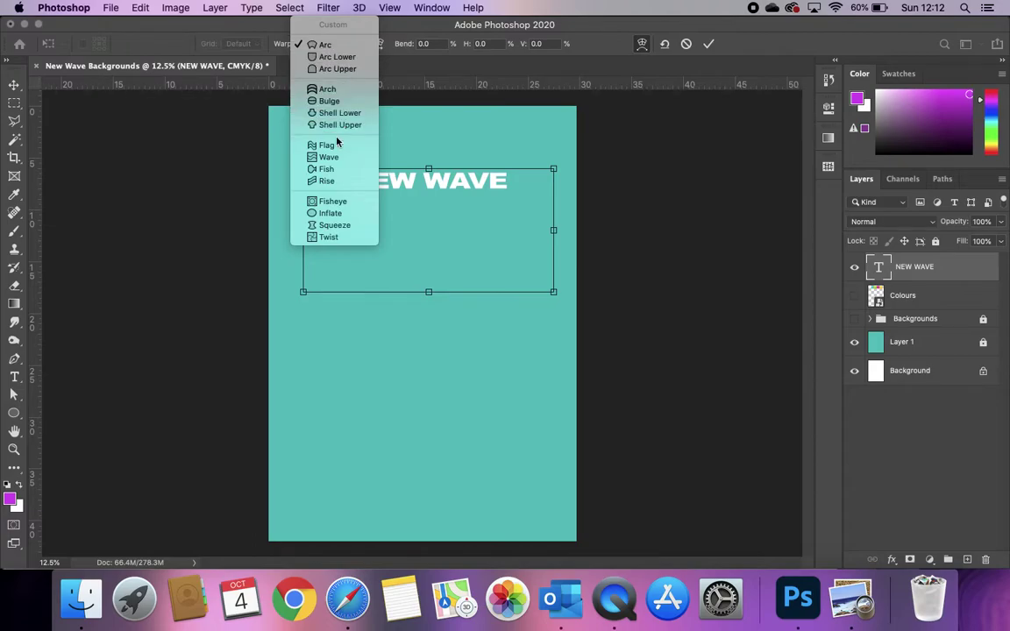
{"action": "left_click", "coordinate": [325, 44]}
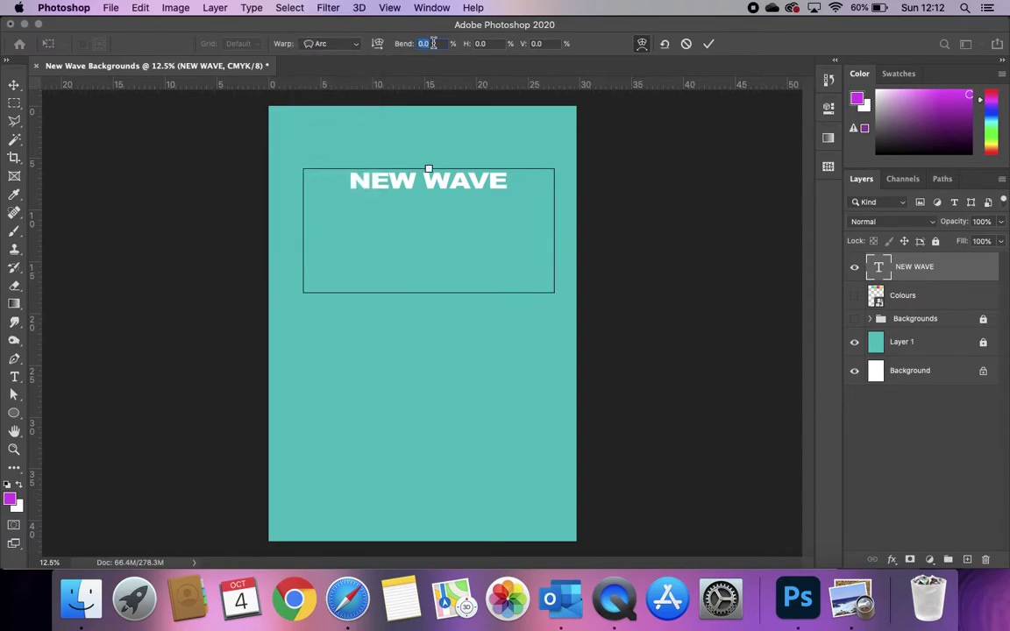
{"action": "left_click_drag", "start_coordinate": [406, 43], "coordinate": [464, 51]}
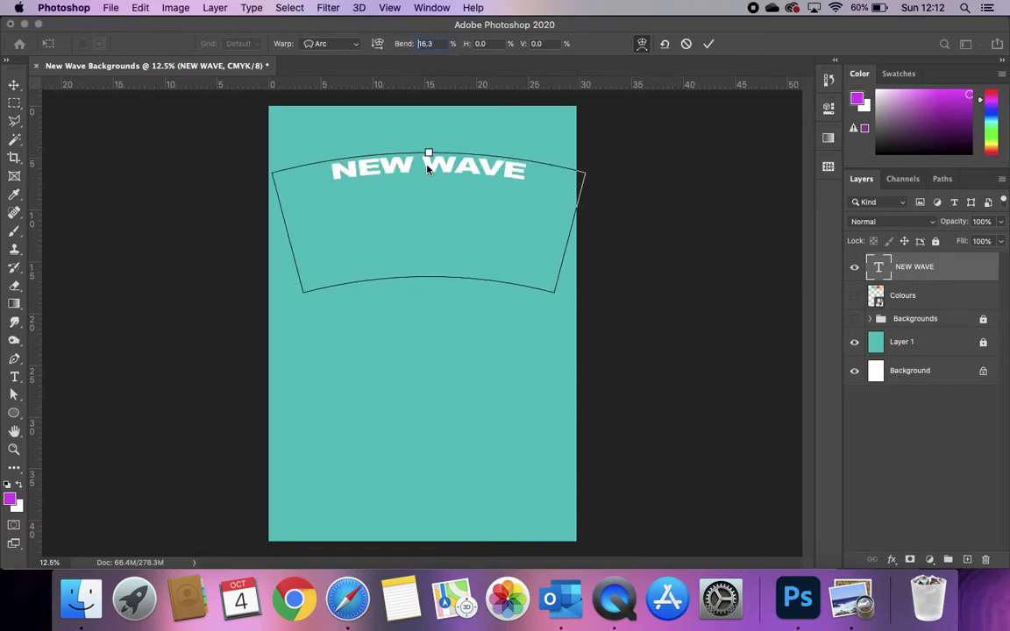
Set the title warp's horizontal distortion to about 15.0% and vertical distortion to about 27.6%, and commit the warp.
{"action": "left_click", "coordinate": [467, 45]}
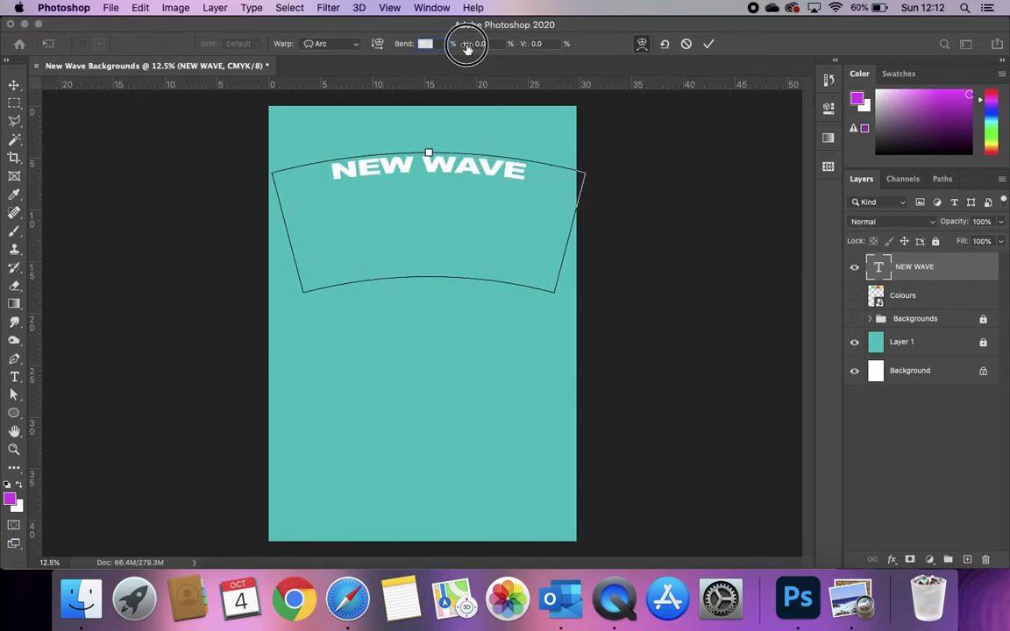
{"action": "left_click_drag", "start_coordinate": [467, 46], "coordinate": [716, 78]}
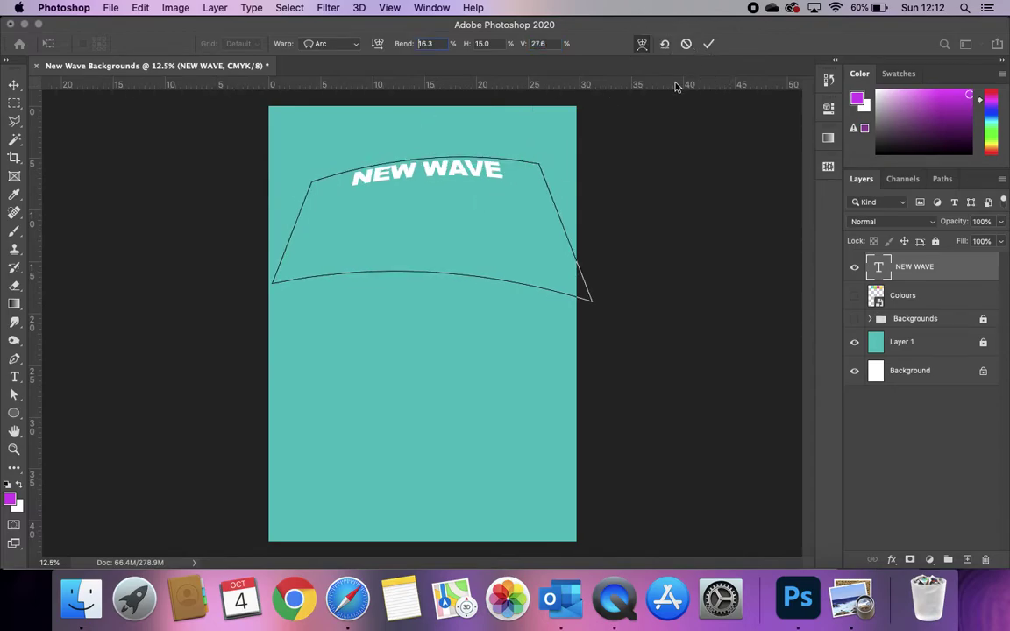
{"action": "left_click", "coordinate": [708, 44]}
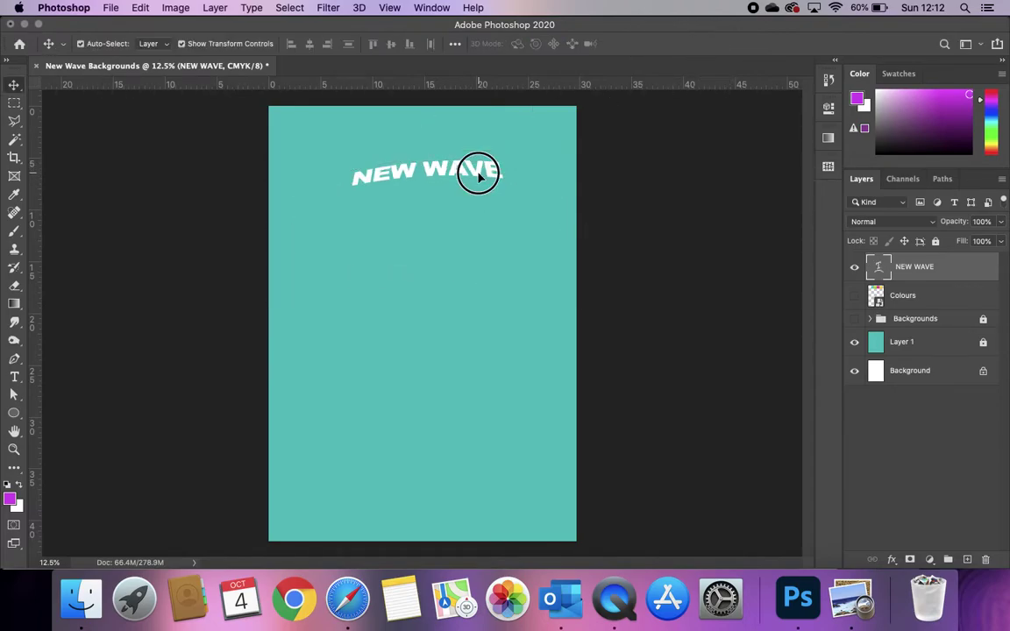
Move the warped NEW WAVE title lower on the poster scaled to about 134%, and place a slightly offset duplicate over it.
{"action": "left_click_drag", "start_coordinate": [479, 174], "coordinate": [429, 297]}
{"action": "left_click_drag", "start_coordinate": [539, 274], "coordinate": [638, 177]}
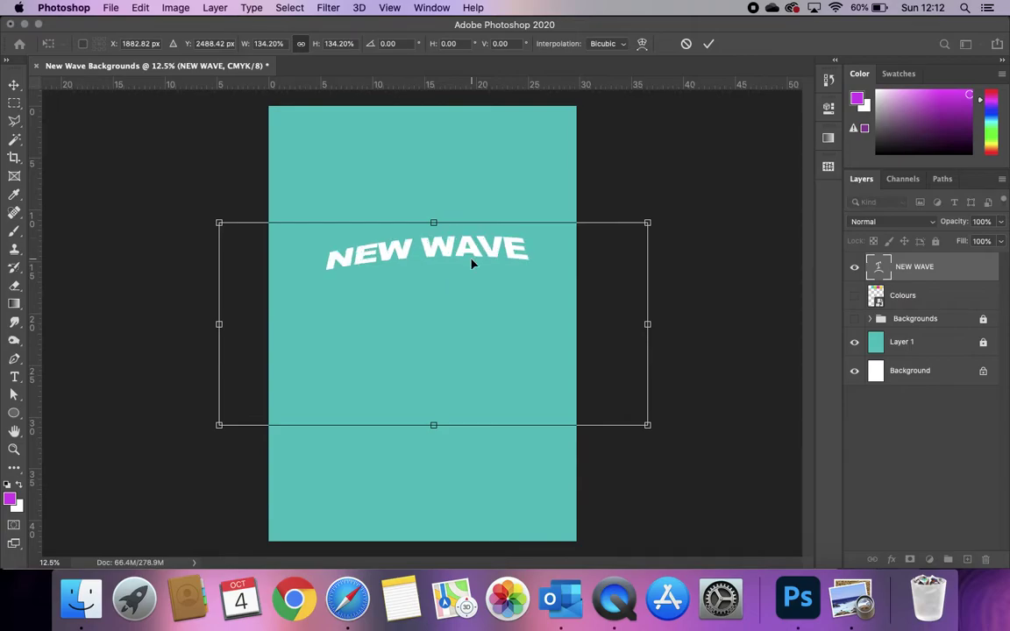
{"action": "key", "text": "Return"}
{"action": "left_click_drag", "start_coordinate": [467, 257], "coordinate": [435, 271]}
{"action": "double_click", "coordinate": [443, 271]}
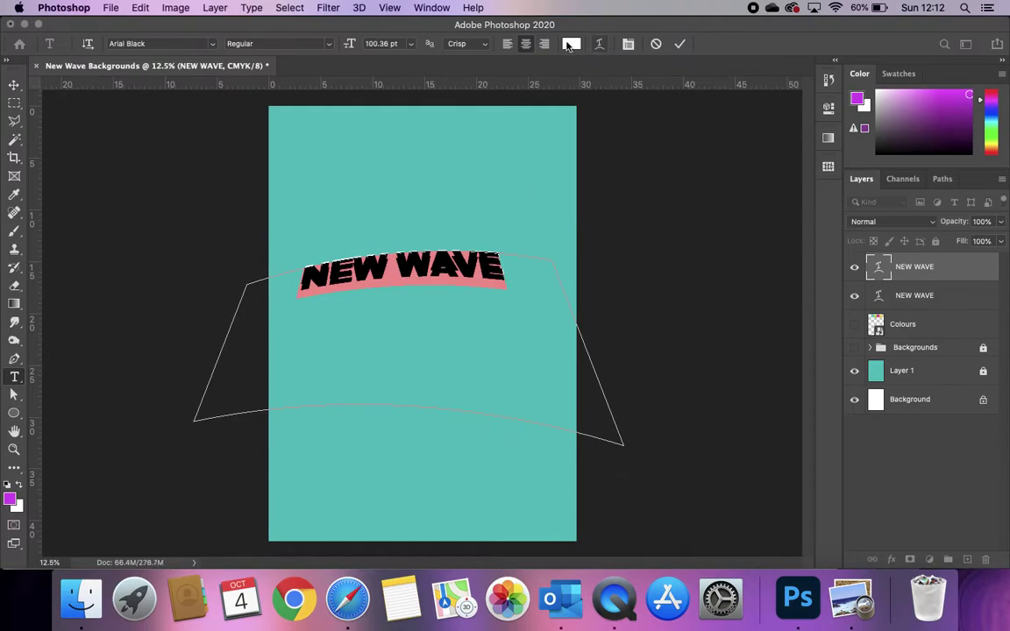
{"action": "left_click", "coordinate": [570, 43]}
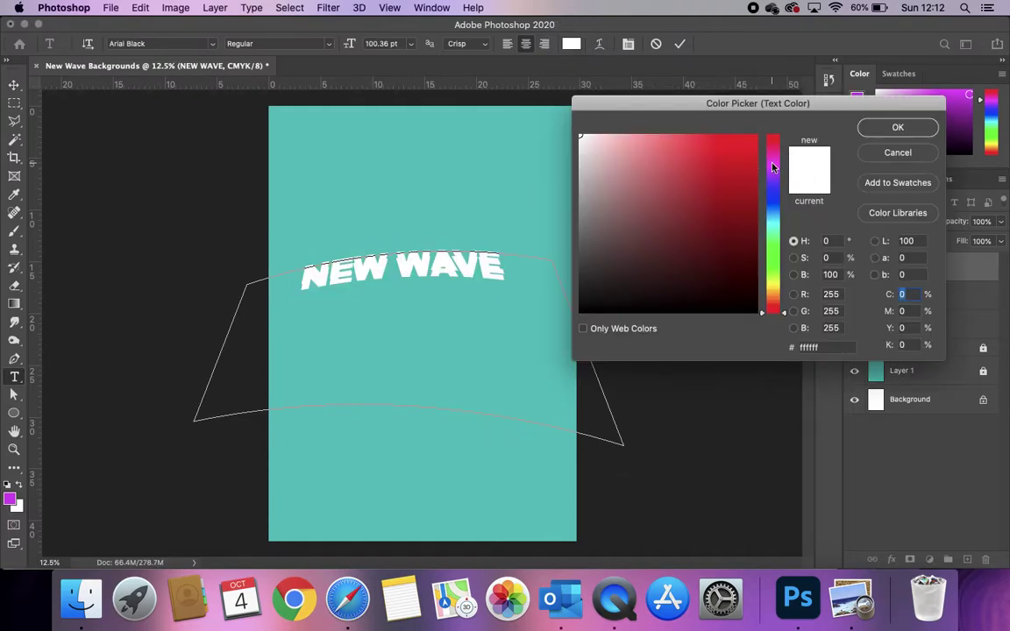
{"action": "left_click", "coordinate": [897, 127]}
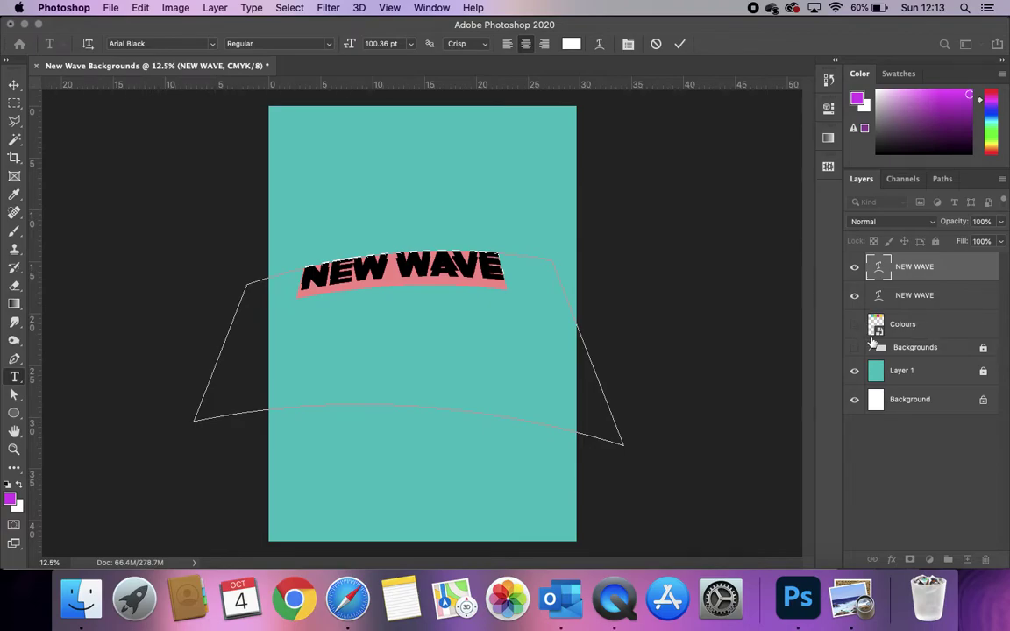
Show the Colours palette layer and sample its magenta swatch as the foreground colour.
{"action": "left_click", "coordinate": [875, 326]}
{"action": "key", "text": "v"}
{"action": "left_click", "coordinate": [855, 326]}
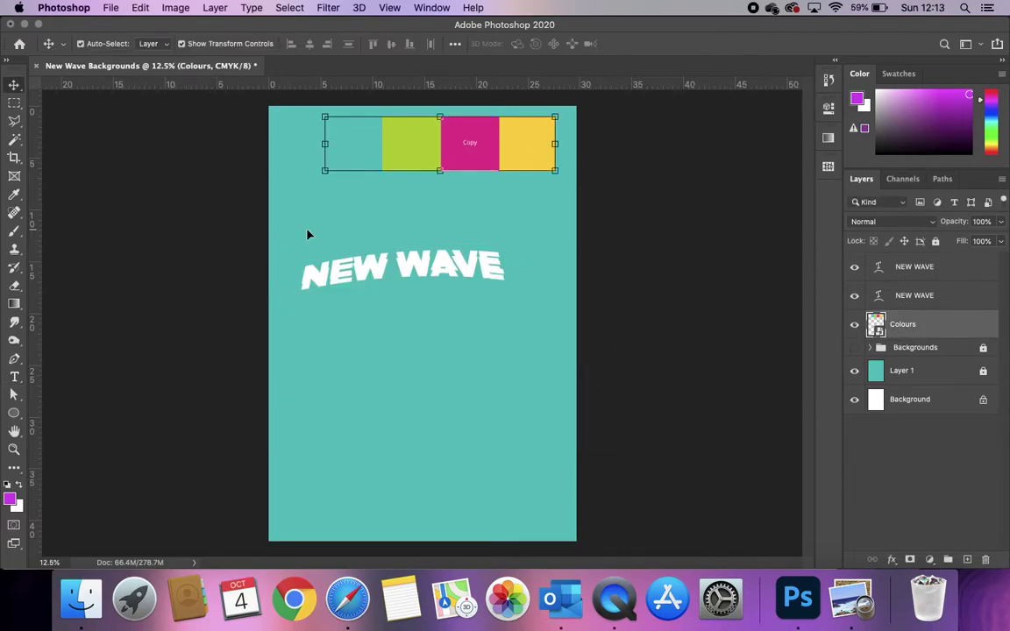
{"action": "left_click", "coordinate": [14, 194]}
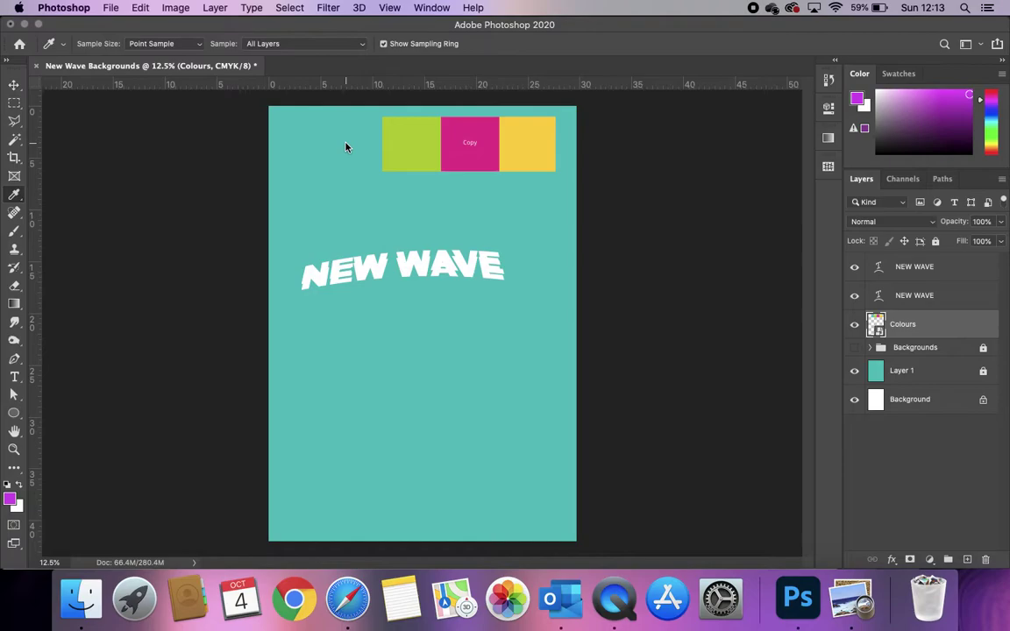
{"action": "left_click", "coordinate": [471, 128]}
{"action": "left_click", "coordinate": [14, 84]}
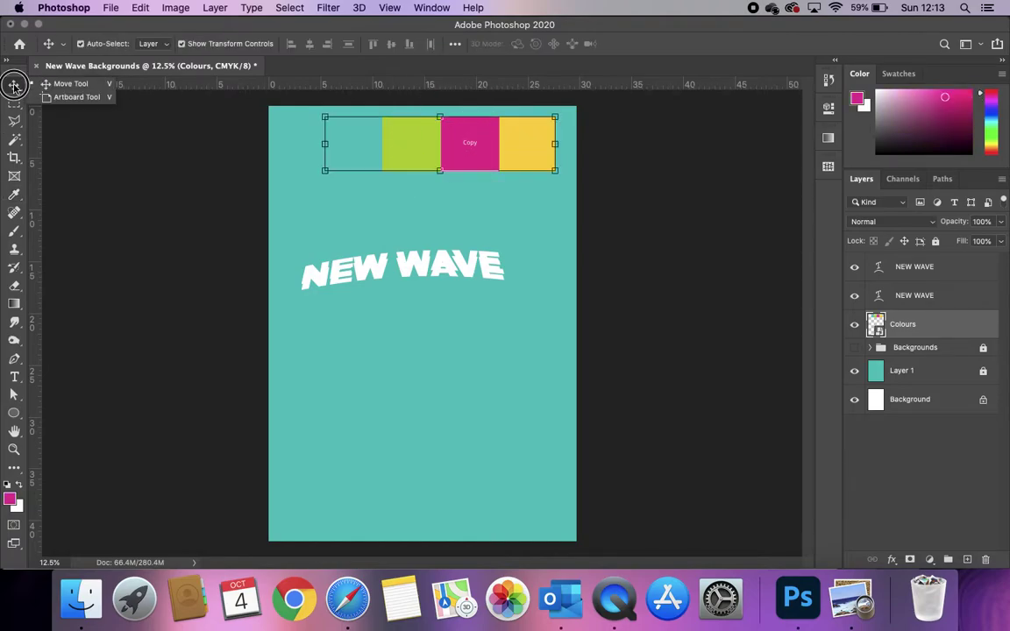
Recolour the duplicate NEW WAVE text with the magenta from the Colours palette and leave text editing.
{"action": "left_click", "coordinate": [445, 274]}
{"action": "double_click", "coordinate": [447, 267]}
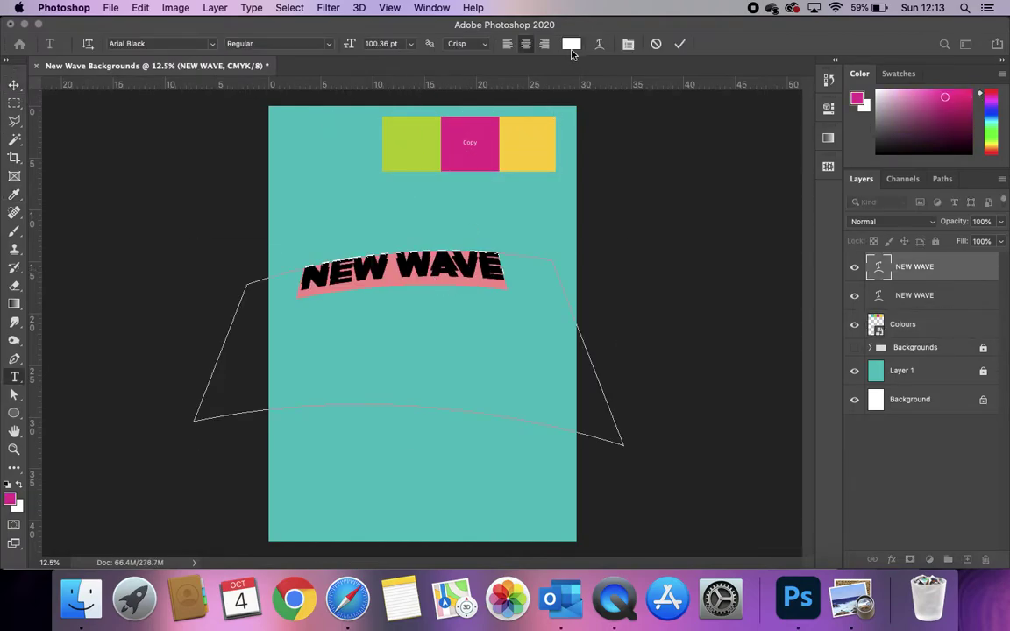
{"action": "left_click", "coordinate": [570, 44]}
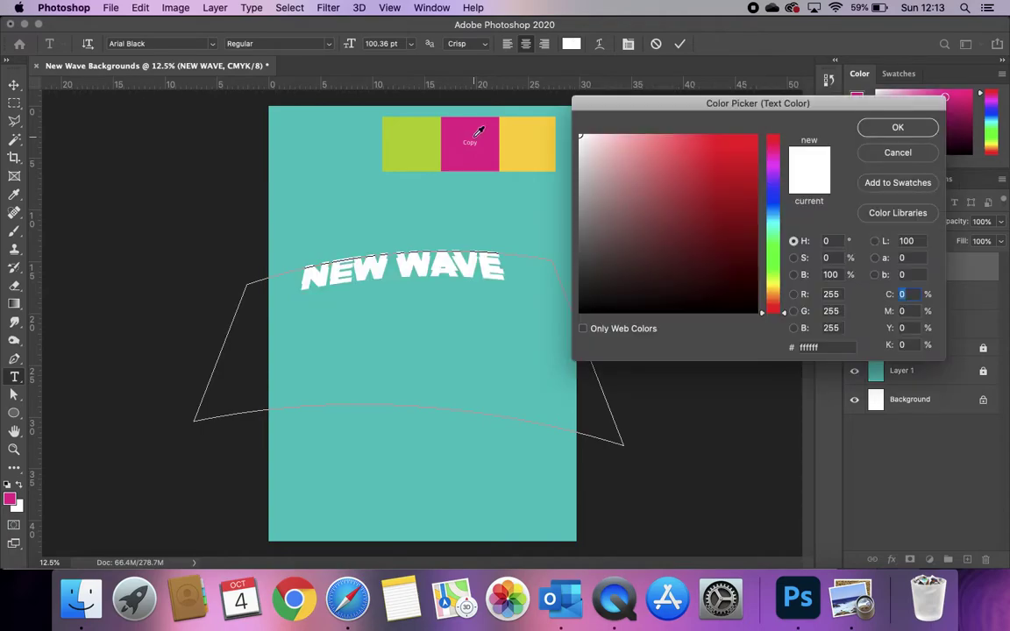
{"action": "left_click", "coordinate": [477, 133]}
{"action": "left_click", "coordinate": [895, 127]}
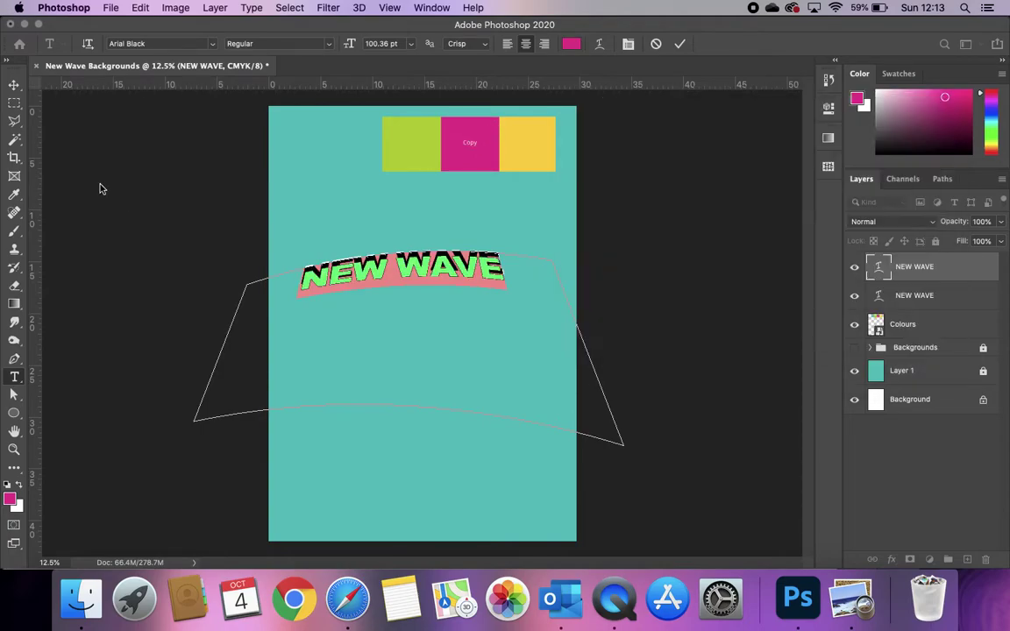
{"action": "key", "text": "Escape"}
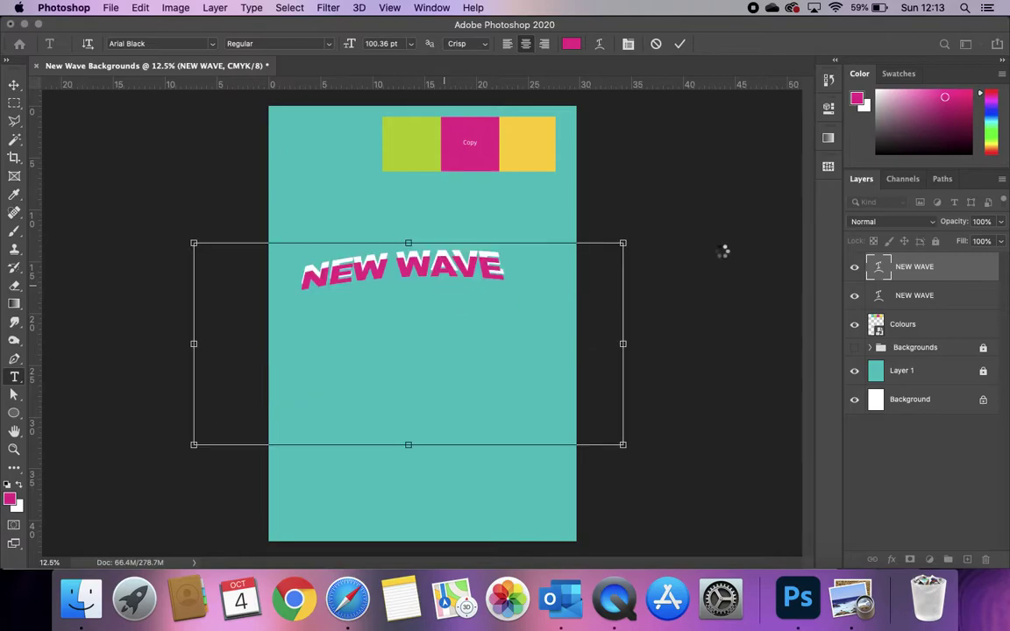
Nudge the magenta NEW WAVE copy slightly and place its layer beneath the white NEW WAVE layer as a shadow.
{"action": "key", "text": "v"}
{"action": "left_click", "coordinate": [455, 273]}
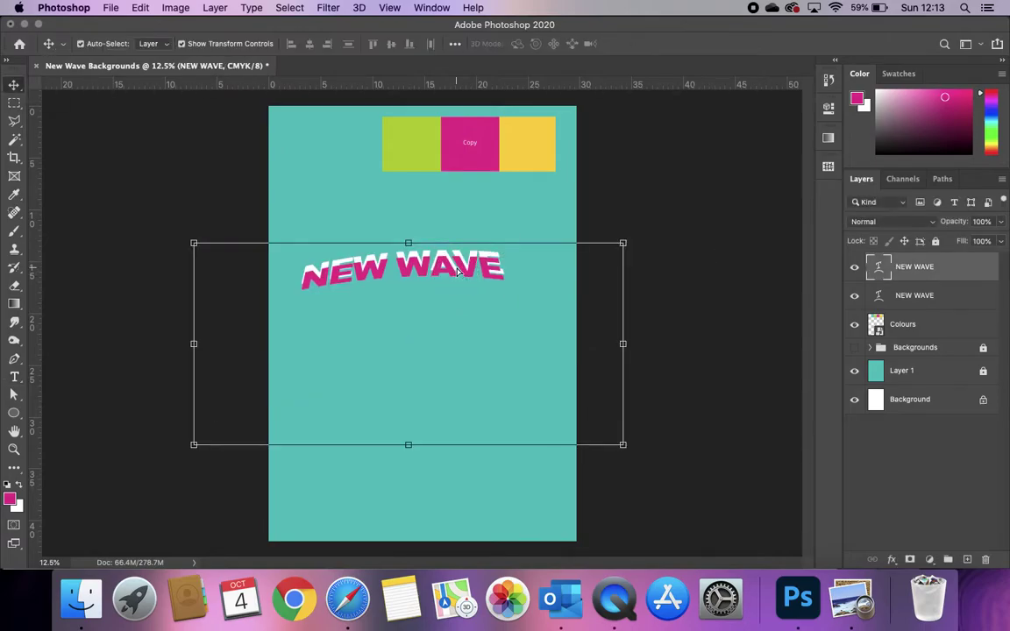
{"action": "left_click_drag", "start_coordinate": [455, 272], "coordinate": [455, 271]}
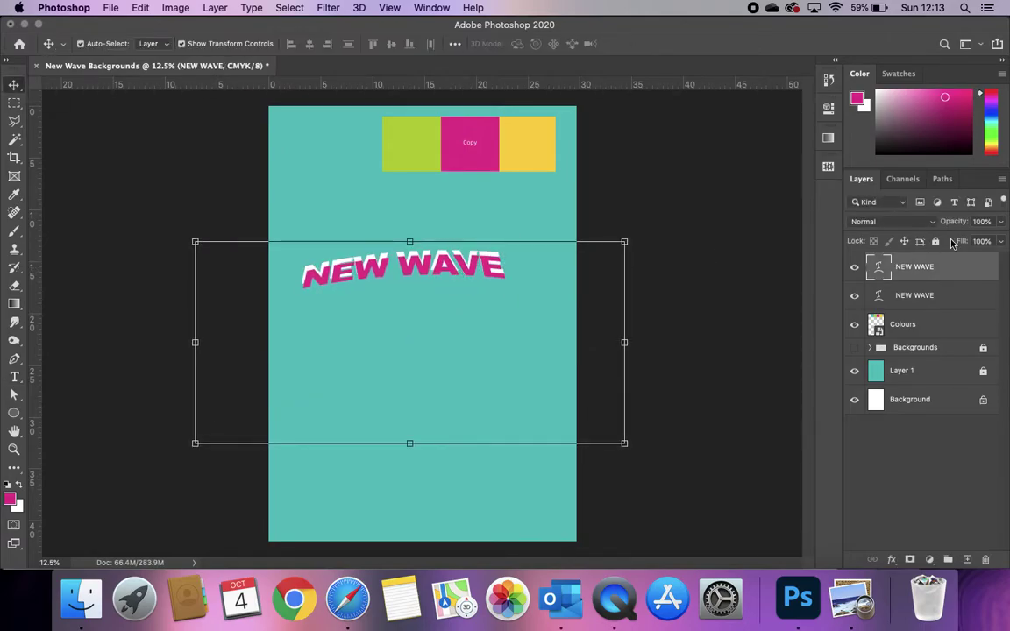
{"action": "left_click_drag", "start_coordinate": [876, 268], "coordinate": [933, 307]}
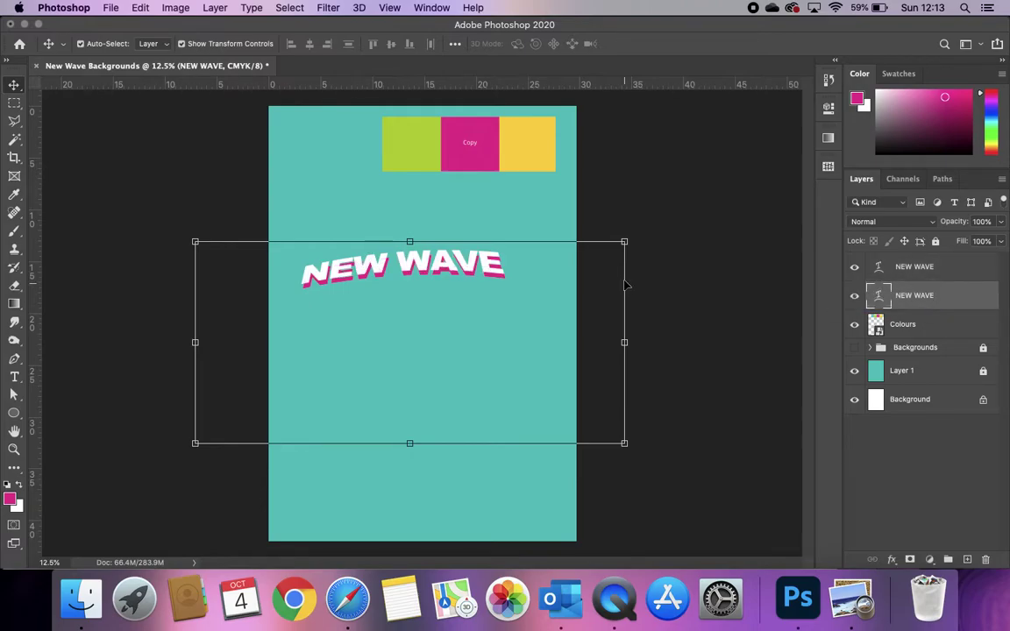
Preview blend modes for the white NEW WAVE layer, and look at the New Wave inspiration slide in Safari before returning to Photoshop.
{"action": "left_click", "coordinate": [887, 221]}
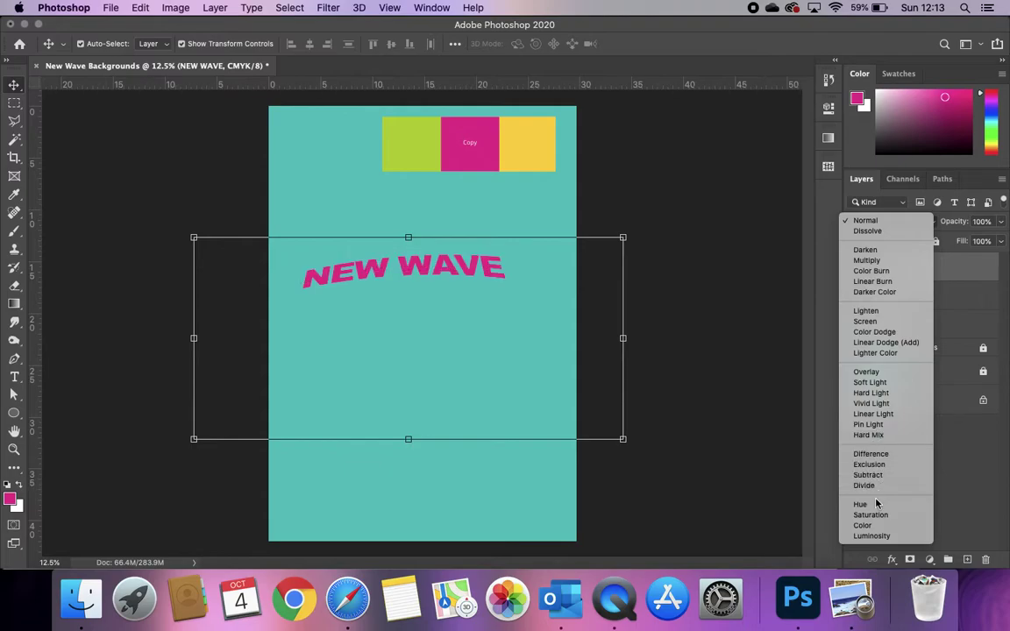
{"action": "left_click", "coordinate": [750, 253]}
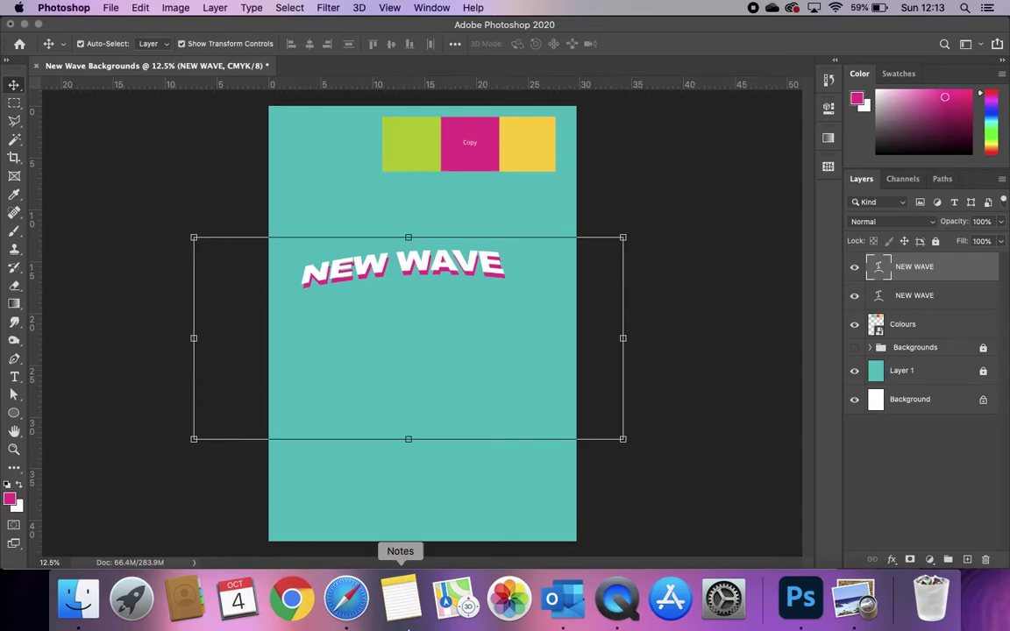
{"action": "left_click", "coordinate": [348, 598]}
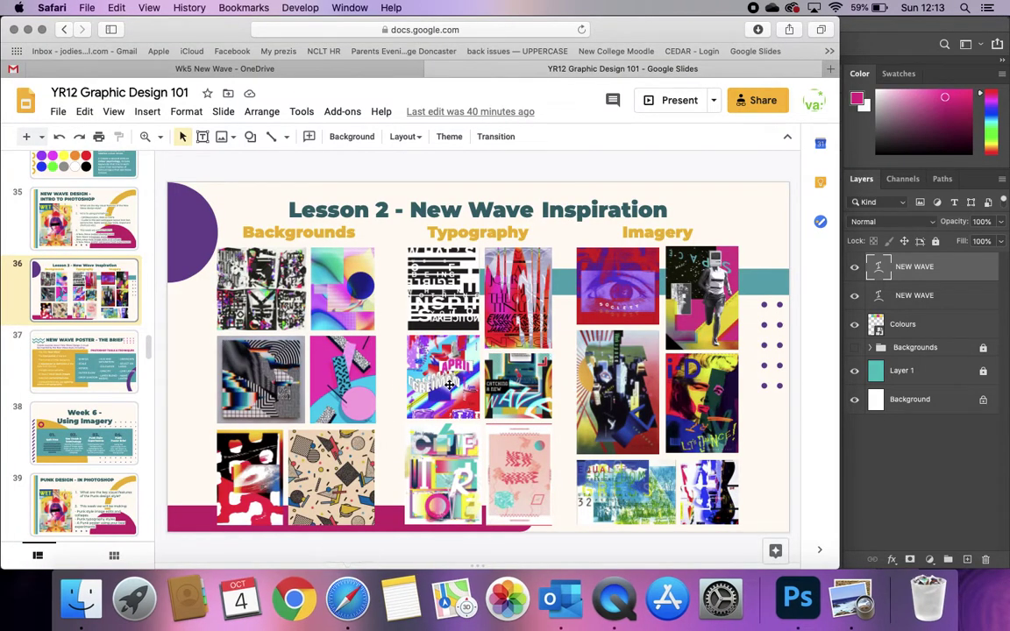
{"action": "left_click", "coordinate": [911, 480]}
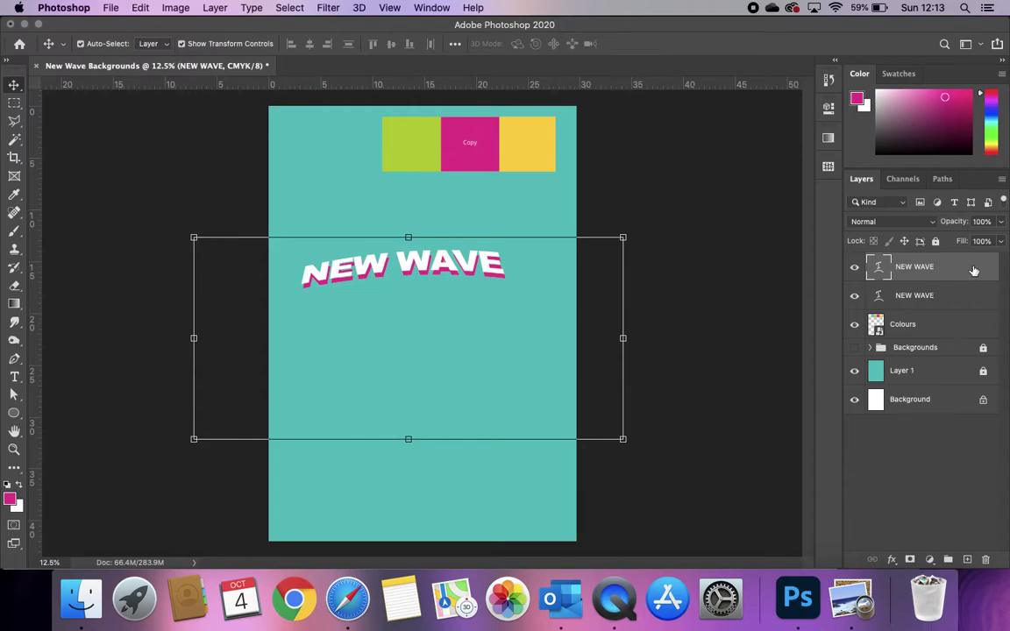
Try the Drop Shadow and Outer Glow layer styles on the white NEW WAVE title and switch both off.
{"action": "double_click", "coordinate": [940, 272]}
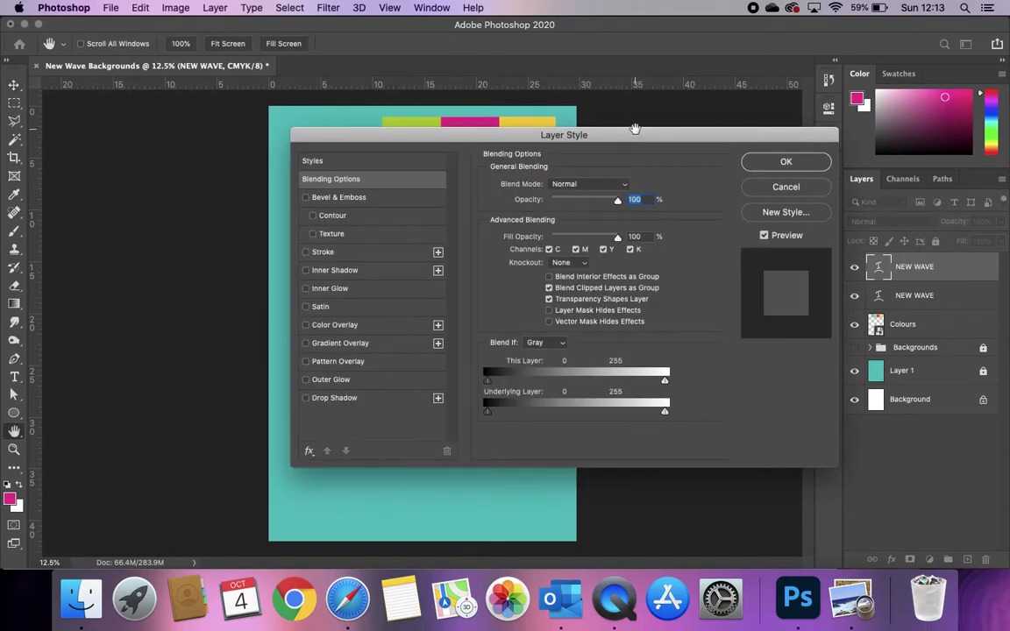
{"action": "left_click_drag", "start_coordinate": [637, 138], "coordinate": [879, 103]}
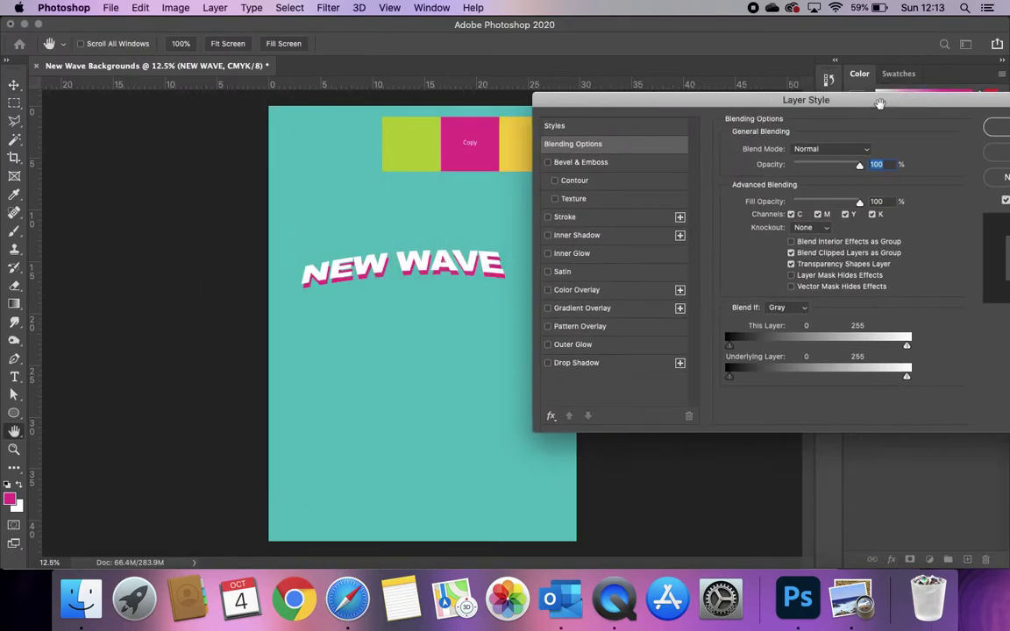
{"action": "left_click", "coordinate": [547, 363]}
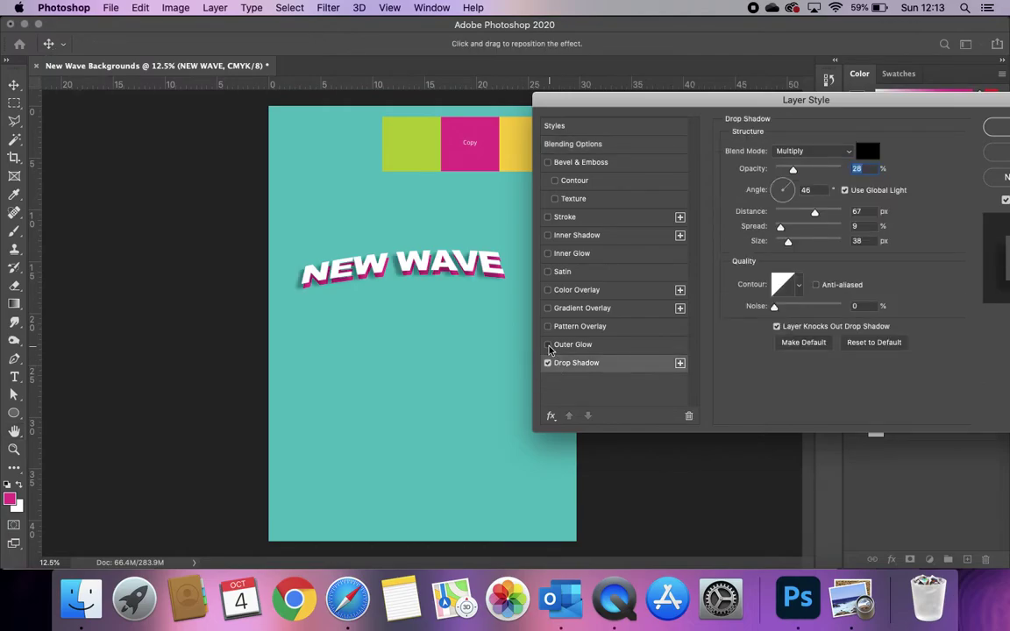
{"action": "left_click", "coordinate": [548, 345]}
{"action": "left_click", "coordinate": [549, 363]}
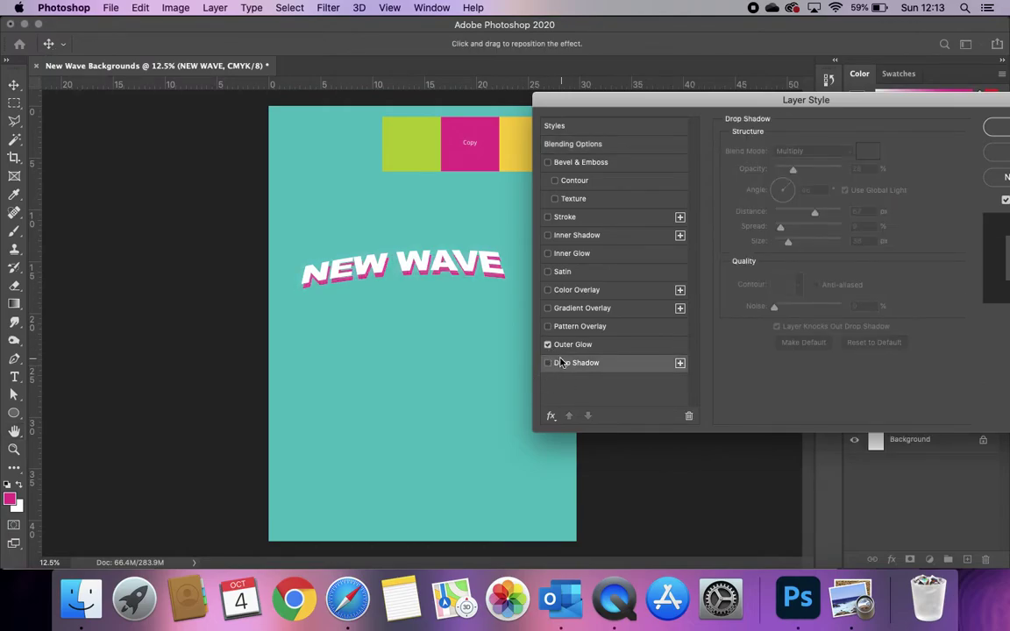
{"action": "left_click", "coordinate": [548, 345]}
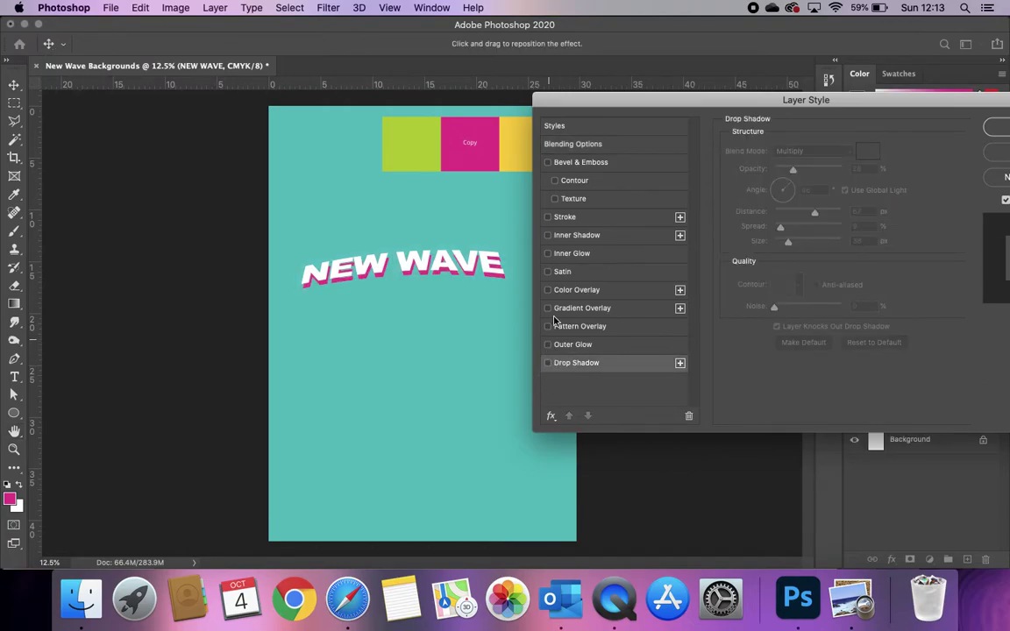
Add a 5 px stroke to the white NEW WAVE title, coloured with the yellow sampled from the Colours palette, and apply the layer style.
{"action": "left_click", "coordinate": [547, 218]}
{"action": "left_click", "coordinate": [603, 217]}
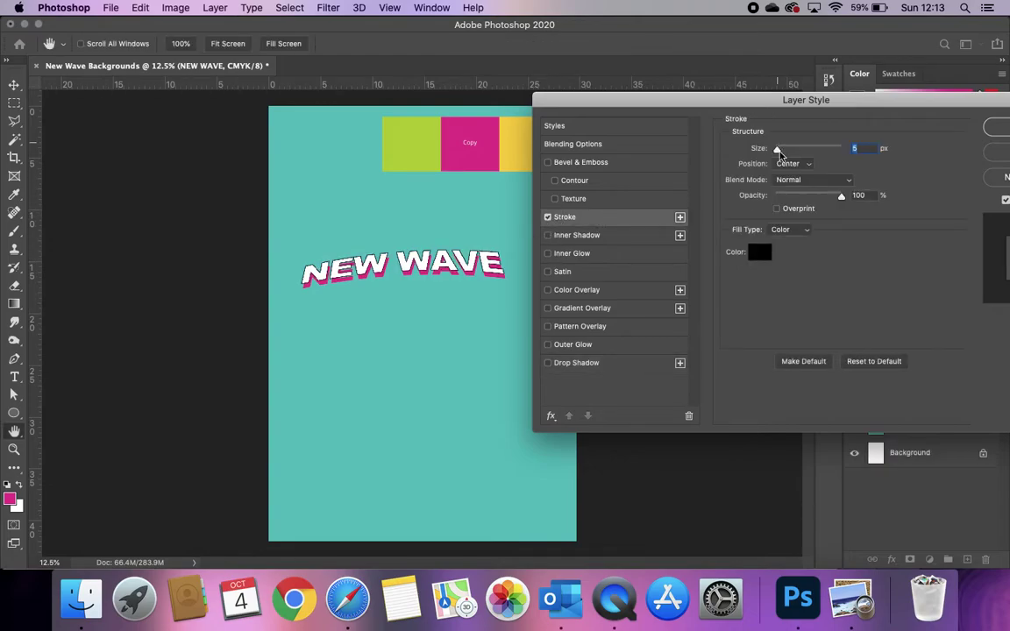
{"action": "left_click", "coordinate": [759, 252]}
{"action": "left_click", "coordinate": [410, 141]}
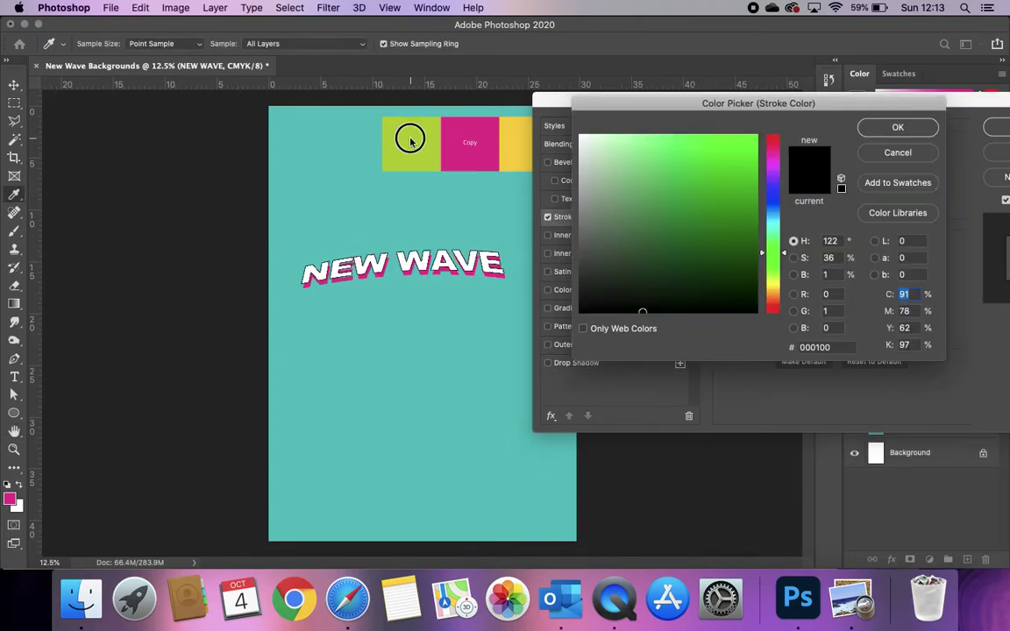
{"action": "left_click", "coordinate": [513, 143]}
{"action": "left_click", "coordinate": [887, 128]}
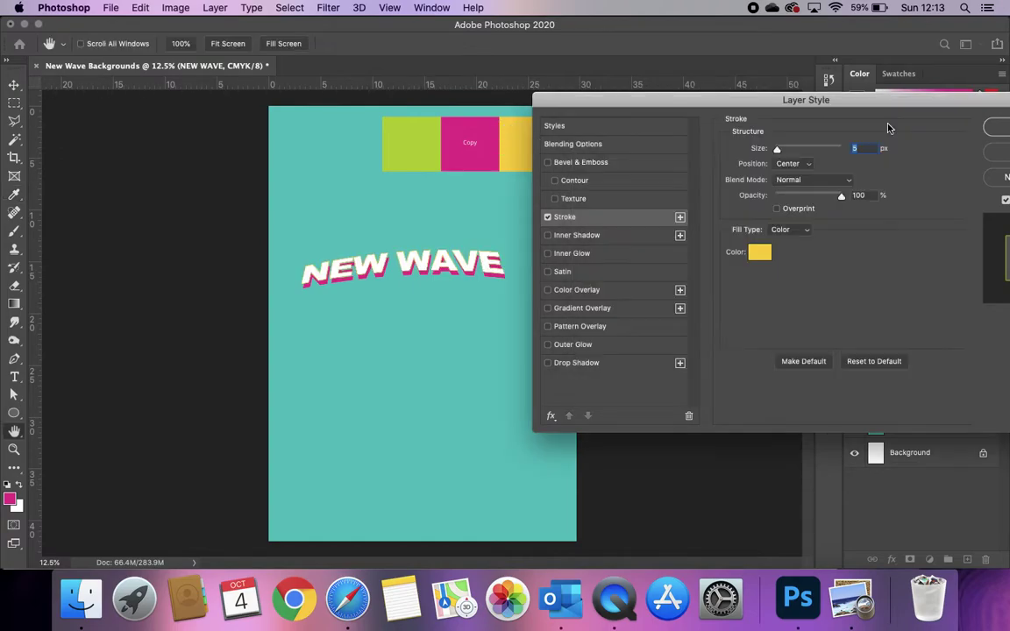
{"action": "left_click_drag", "start_coordinate": [861, 101], "coordinate": [683, 118]}
{"action": "left_click", "coordinate": [843, 143]}
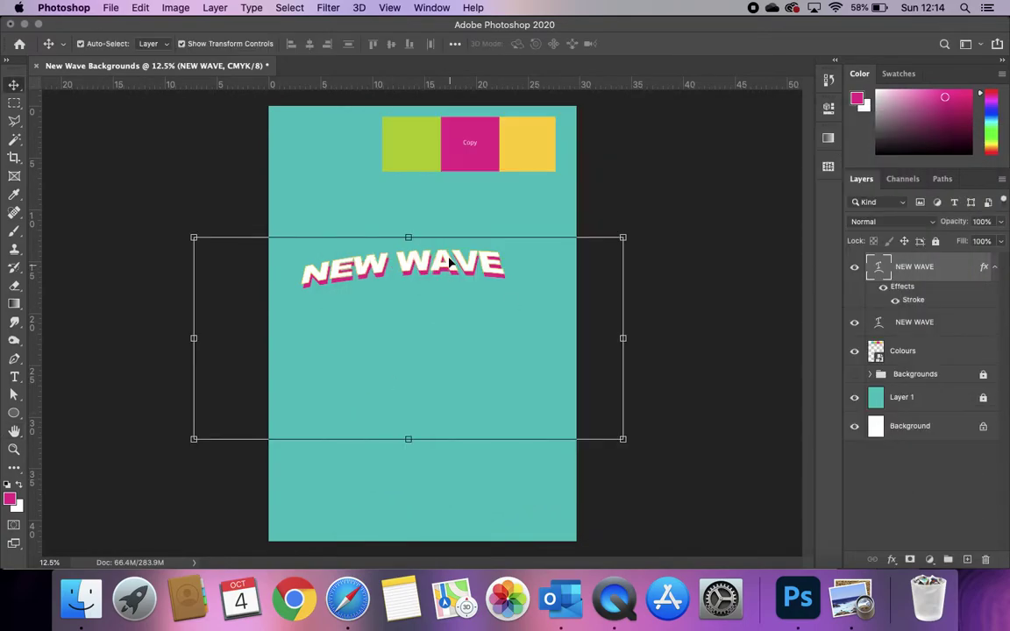
Move the white NEW WAVE title down so it sits just below the magenta copy.
{"action": "left_click_drag", "start_coordinate": [449, 261], "coordinate": [439, 295]}
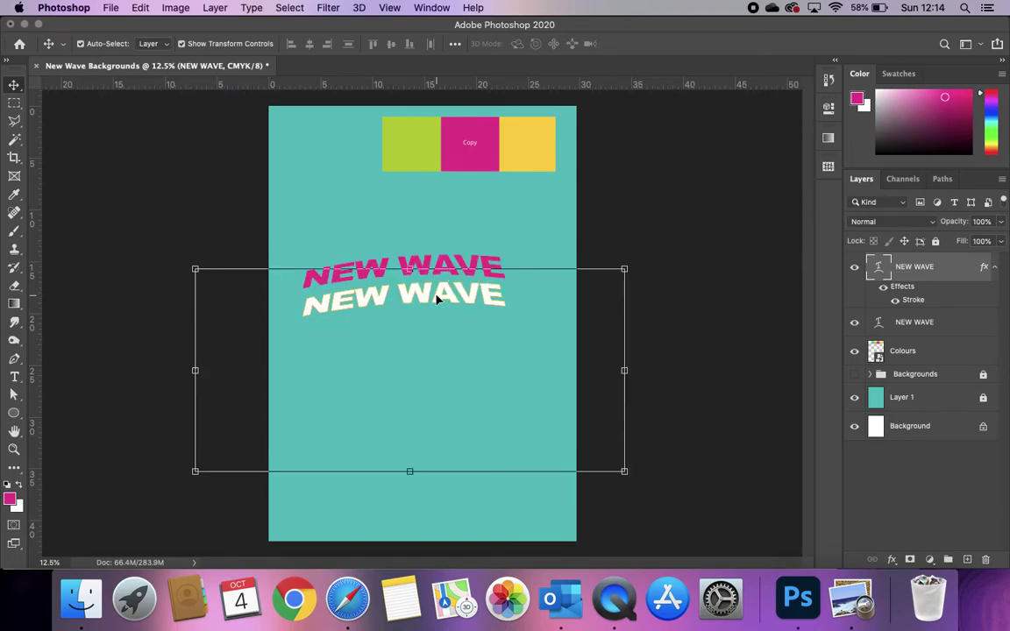
{"action": "double_click", "coordinate": [438, 295]}
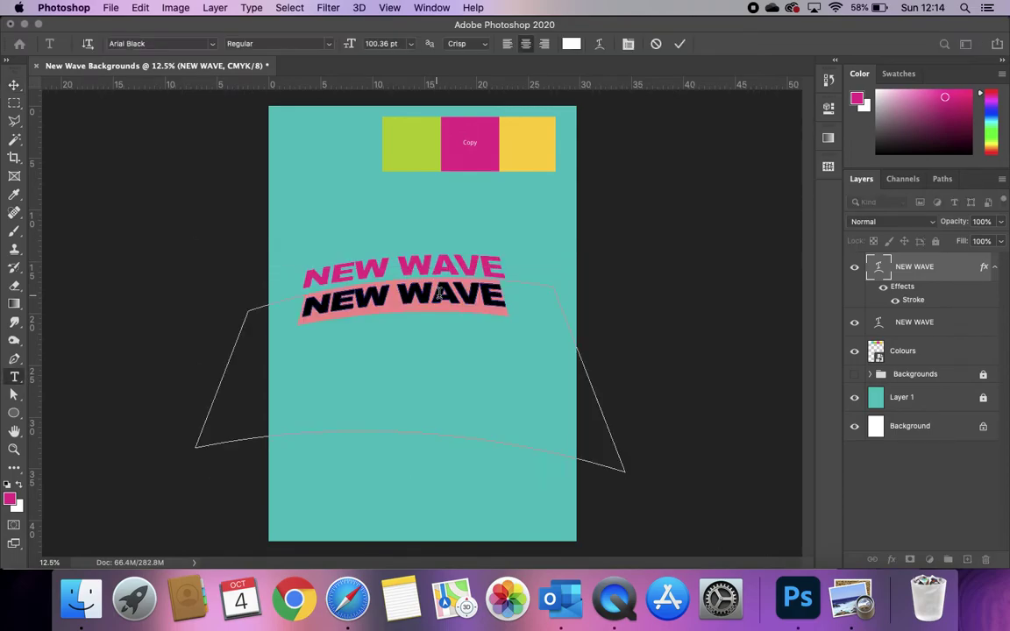
{"action": "left_click", "coordinate": [655, 46]}
{"action": "key", "text": "v"}
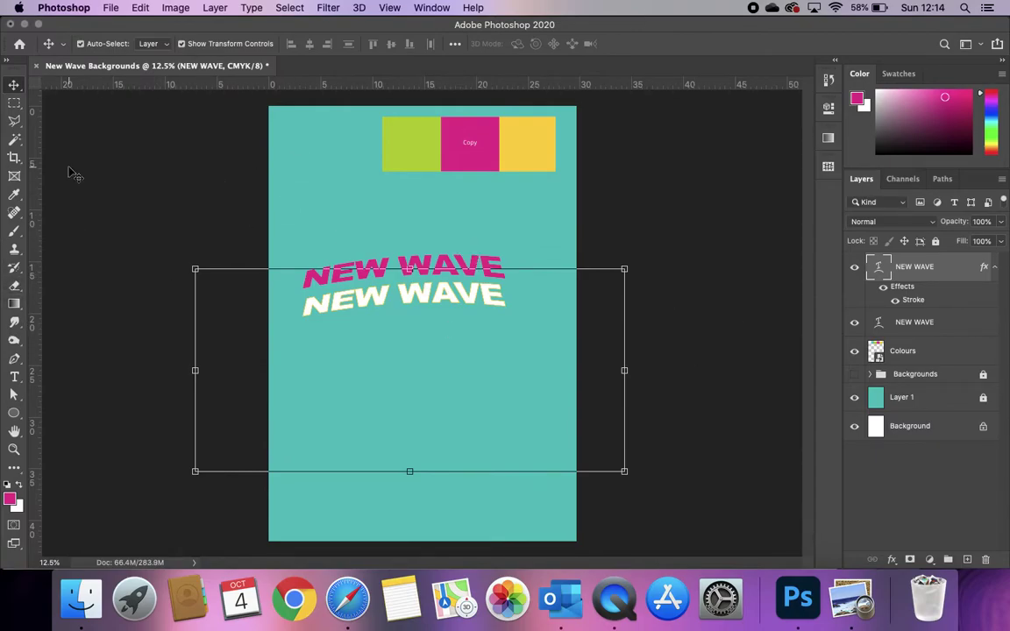
Warp the white NEW WAVE title with the Twist style and shift it slightly up and to the right.
{"action": "left_click", "coordinate": [175, 8]}
{"action": "left_click", "coordinate": [176, 8]}
{"action": "left_click", "coordinate": [140, 9]}
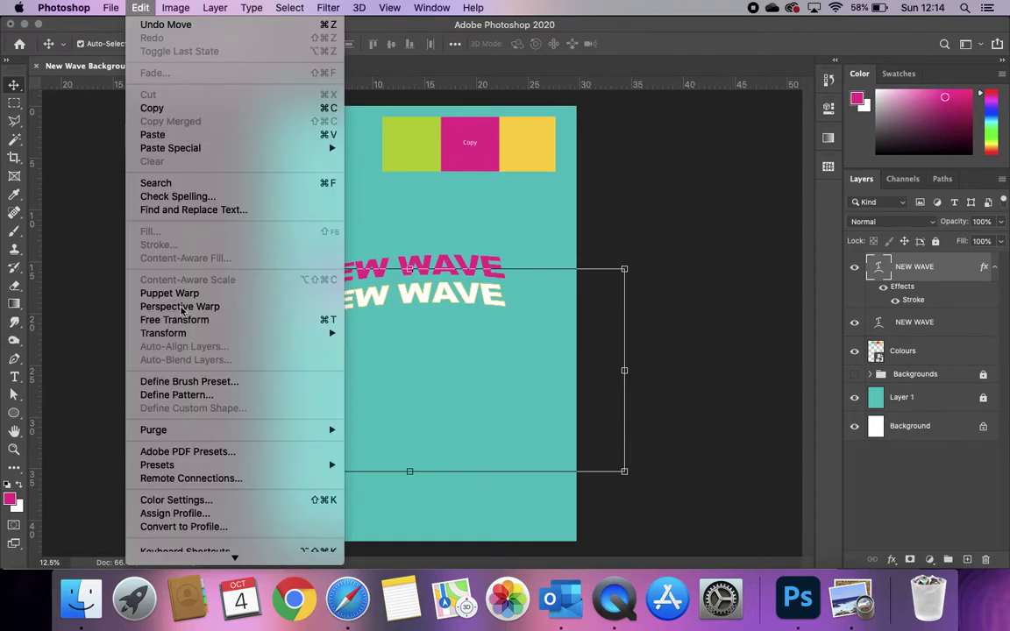
{"action": "mouse_move", "coordinate": [175, 333]}
{"action": "left_click", "coordinate": [370, 419]}
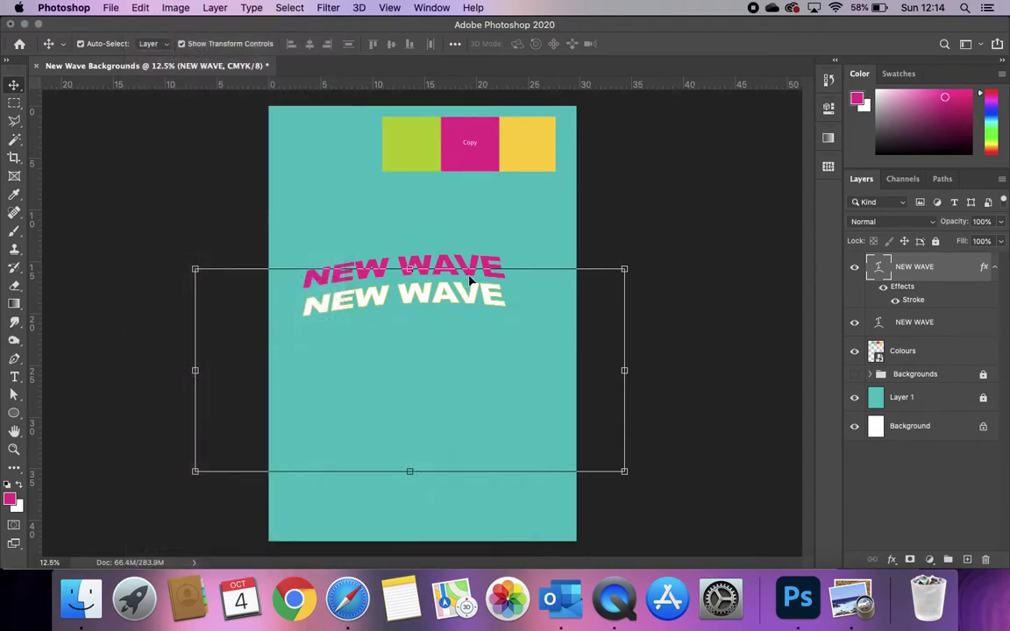
{"action": "left_click", "coordinate": [329, 43]}
{"action": "left_click", "coordinate": [328, 60]}
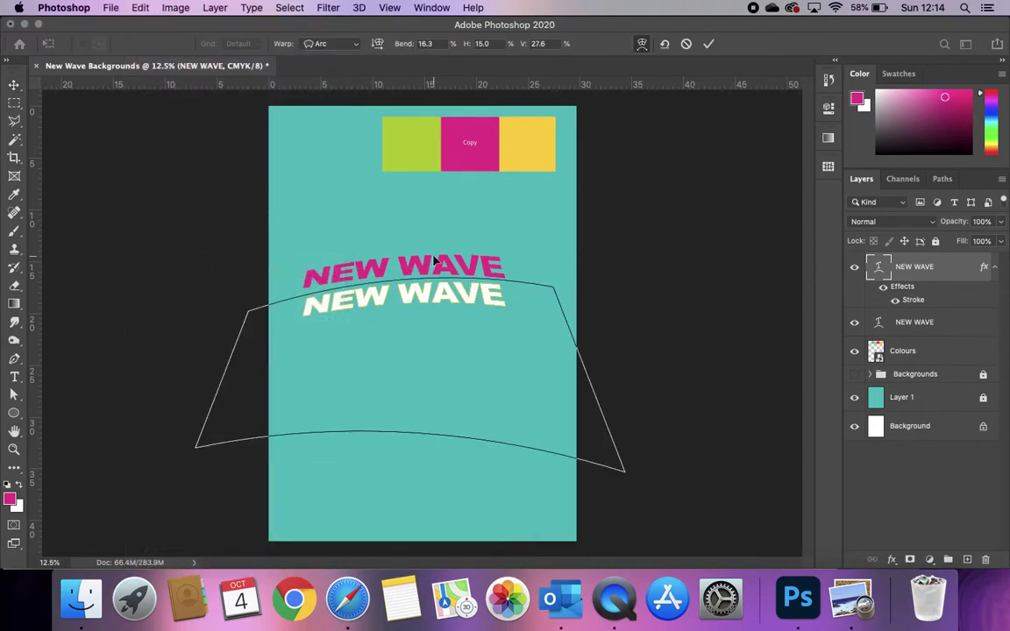
{"action": "left_click", "coordinate": [330, 44]}
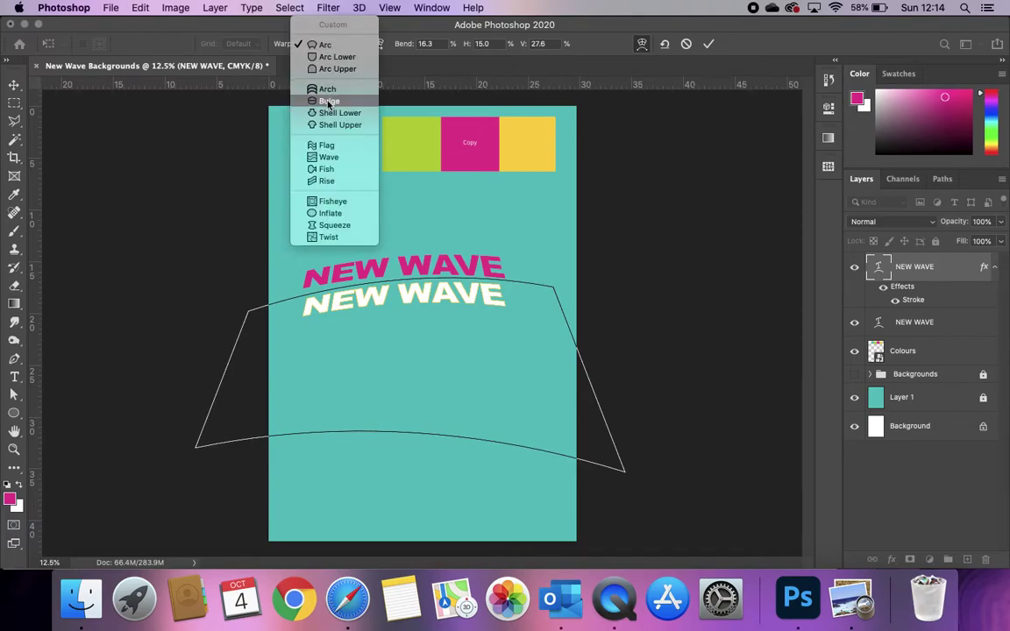
{"action": "left_click", "coordinate": [329, 236]}
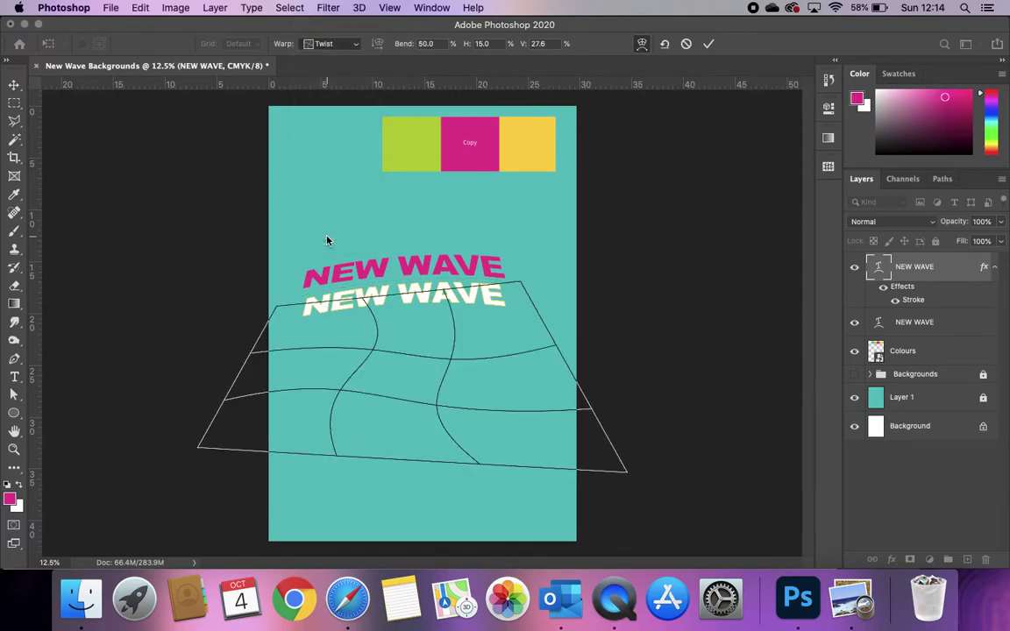
{"action": "left_click_drag", "start_coordinate": [454, 358], "coordinate": [484, 328]}
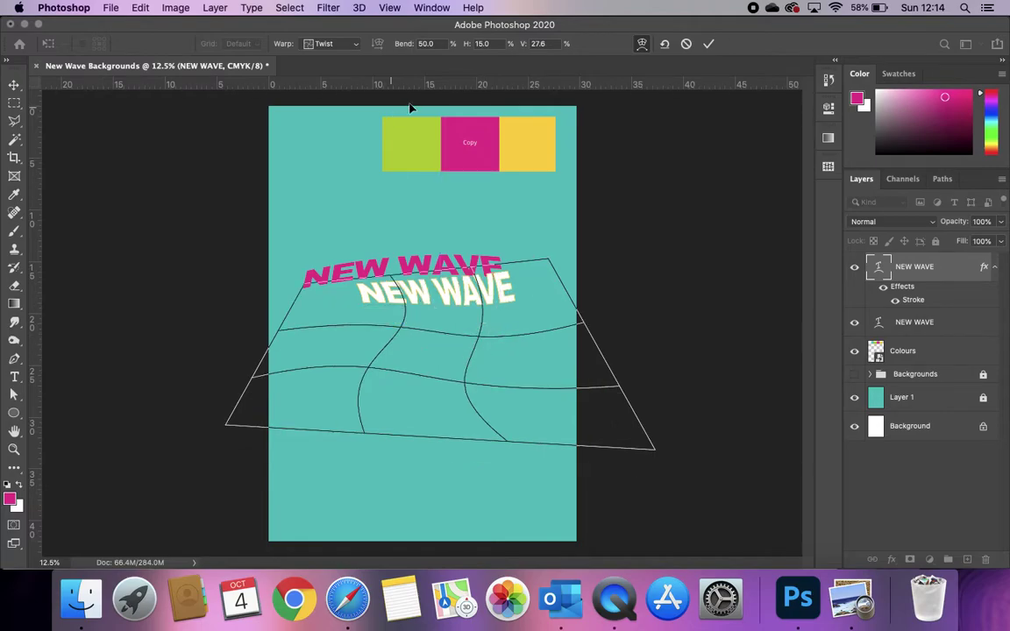
Set the twist warp's bend to 57.7% and horizontal distortion to -31.3%, and commit the transform.
{"action": "left_click", "coordinate": [421, 44]}
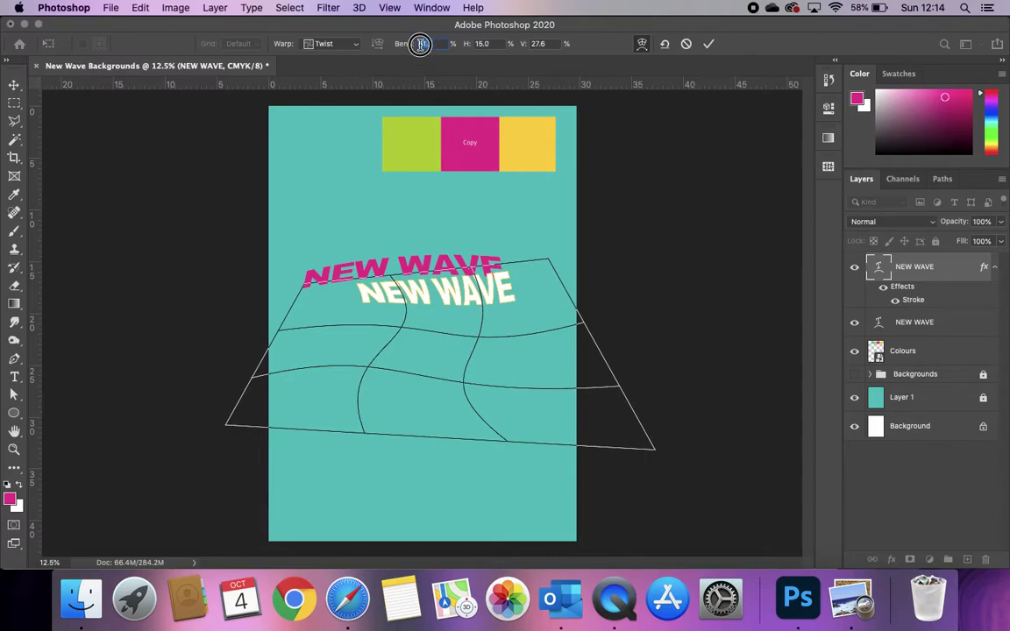
{"action": "mouse_move", "coordinate": [420, 44]}
{"action": "left_mouse_down"}
{"action": "mouse_move", "coordinate": [430, 44]}
{"action": "mouse_move", "coordinate": [405, 44]}
{"action": "mouse_move", "coordinate": [426, 45]}
{"action": "left_mouse_up"}
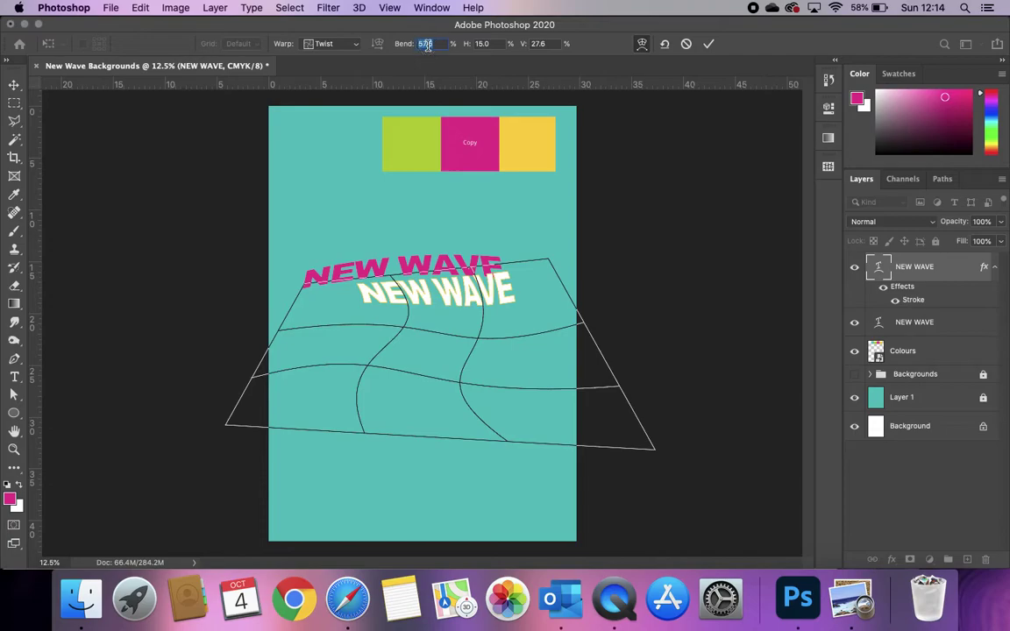
{"action": "left_click_drag", "start_coordinate": [489, 46], "coordinate": [140, 188]}
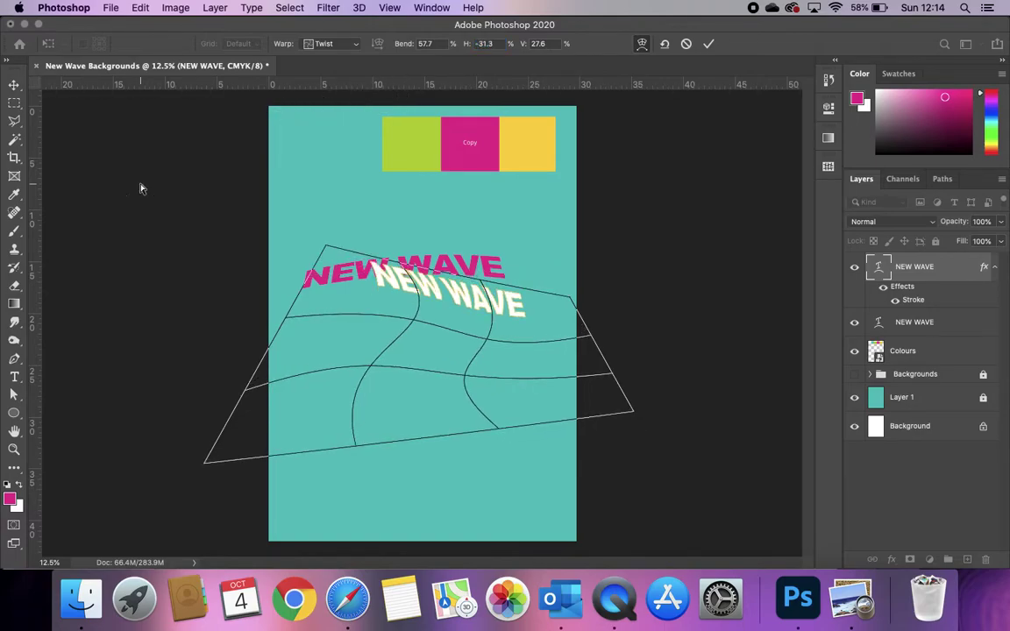
{"action": "left_click", "coordinate": [708, 43]}
Duplicate the twisted white NEW WAVE title just below the original, deselect it, and bring up the New Wave inspiration slide in Safari.
{"action": "mouse_move", "coordinate": [431, 298]}
{"action": "left_mouse_down"}
{"action": "mouse_move", "coordinate": [401, 314]}
{"action": "mouse_move", "coordinate": [415, 322]}
{"action": "mouse_move", "coordinate": [412, 342]}
{"action": "mouse_move", "coordinate": [423, 342]}
{"action": "left_mouse_up"}
{"action": "key", "text": "super+t"}
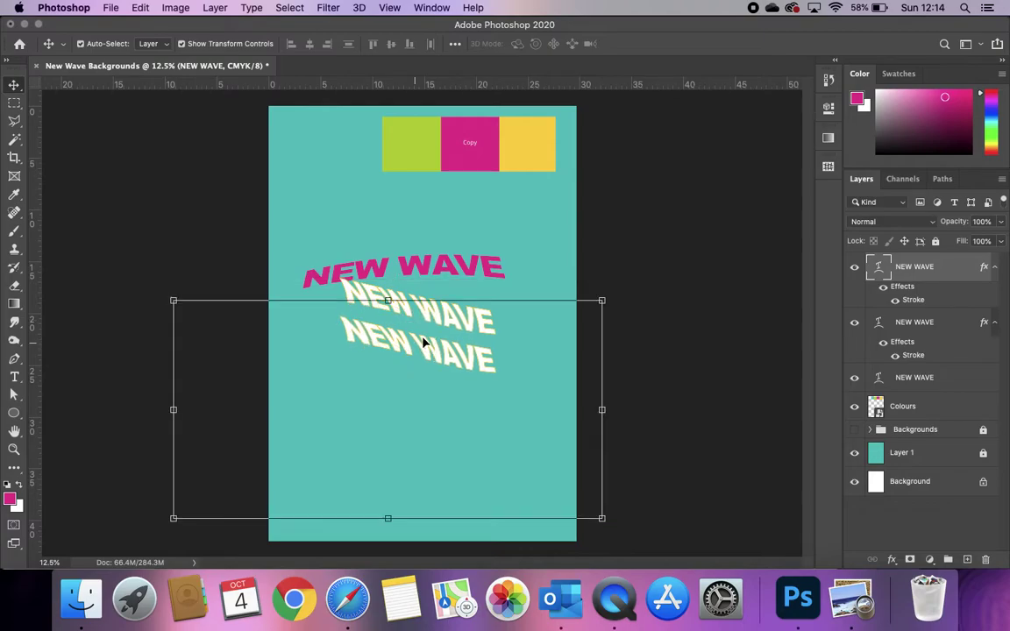
{"action": "left_click", "coordinate": [208, 207]}
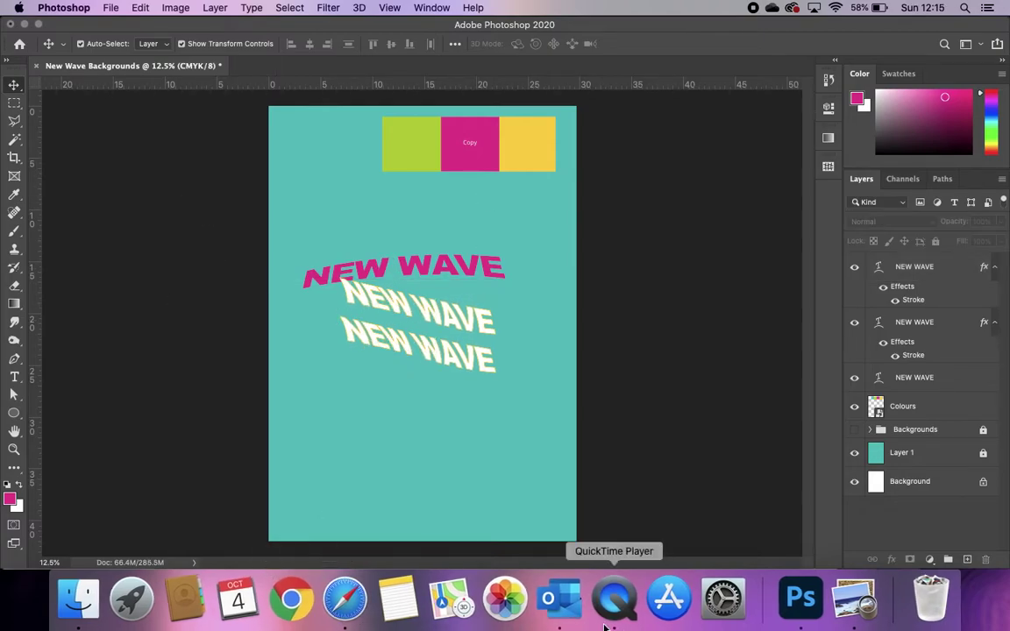
{"action": "left_click", "coordinate": [345, 603]}
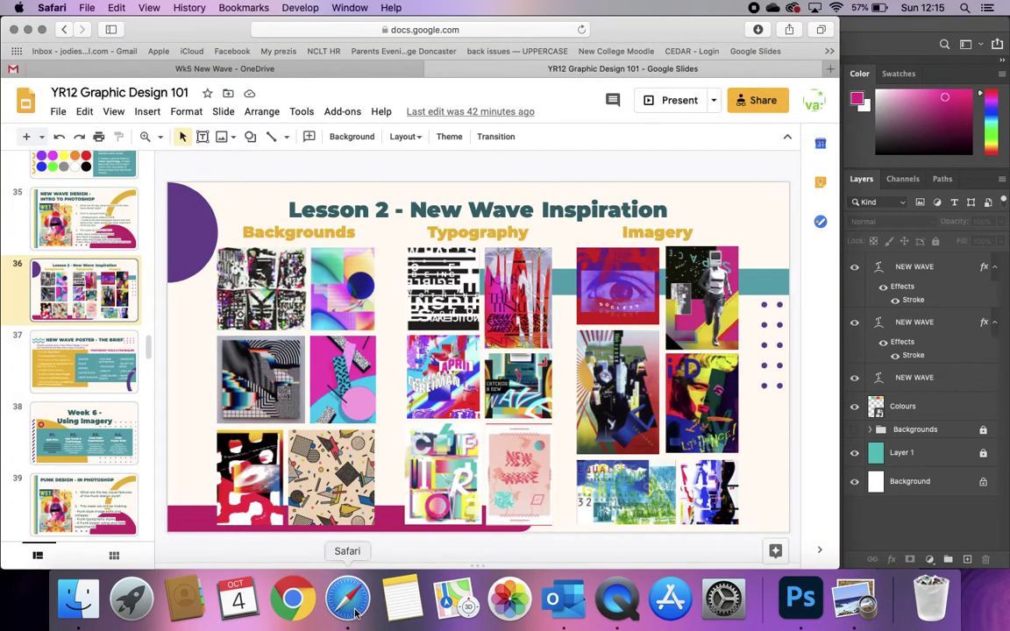
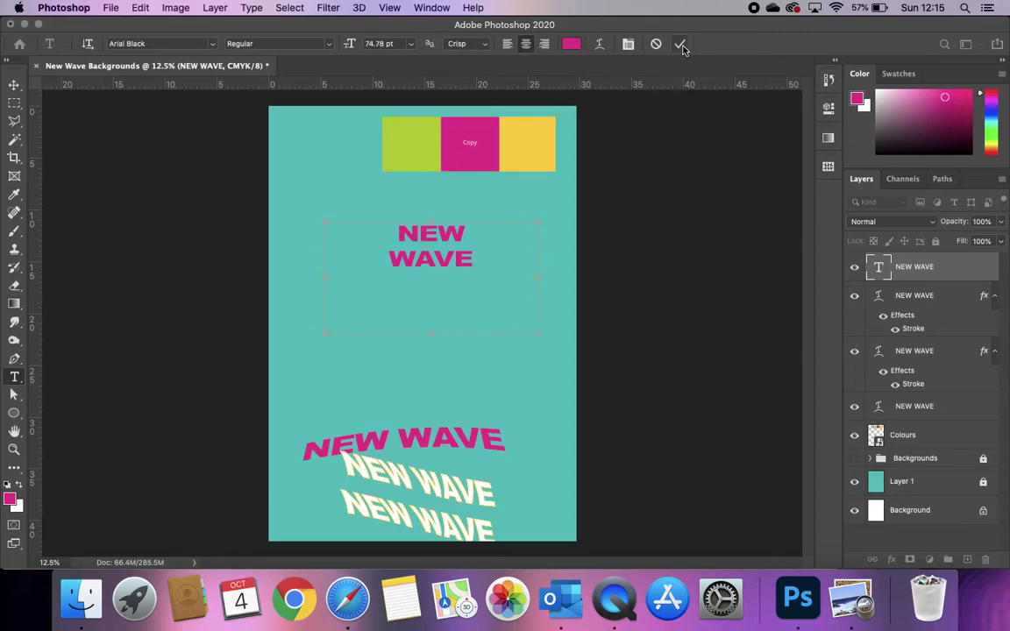
Commit the two-line magenta NEW WAVE text and move it slightly down and to the left.
{"action": "left_click", "coordinate": [680, 44]}
{"action": "key", "text": "v"}
{"action": "left_click_drag", "start_coordinate": [397, 276], "coordinate": [388, 285]}
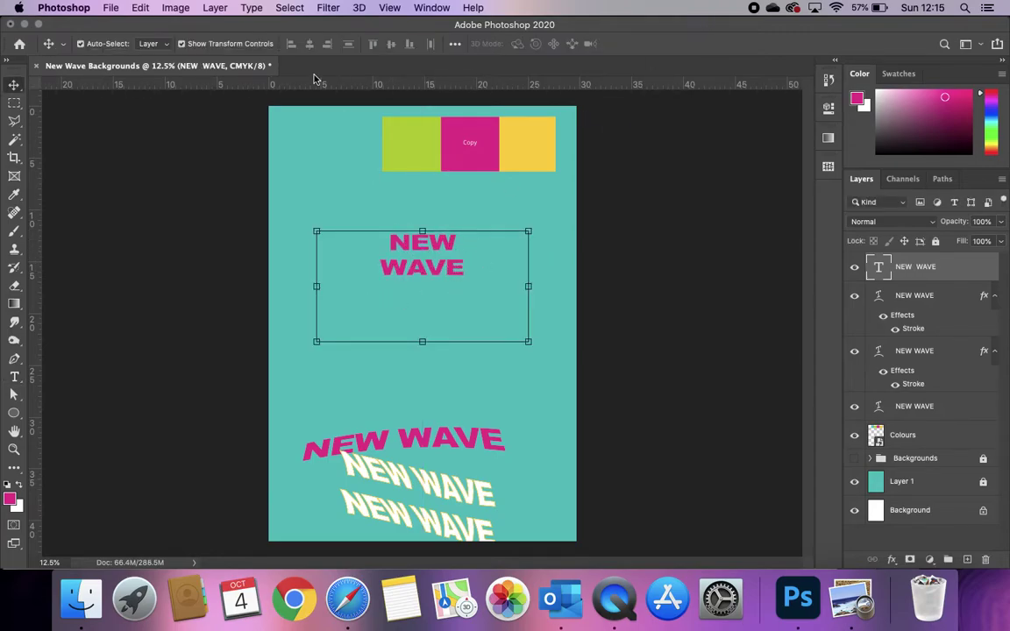
{"action": "left_click", "coordinate": [329, 8]}
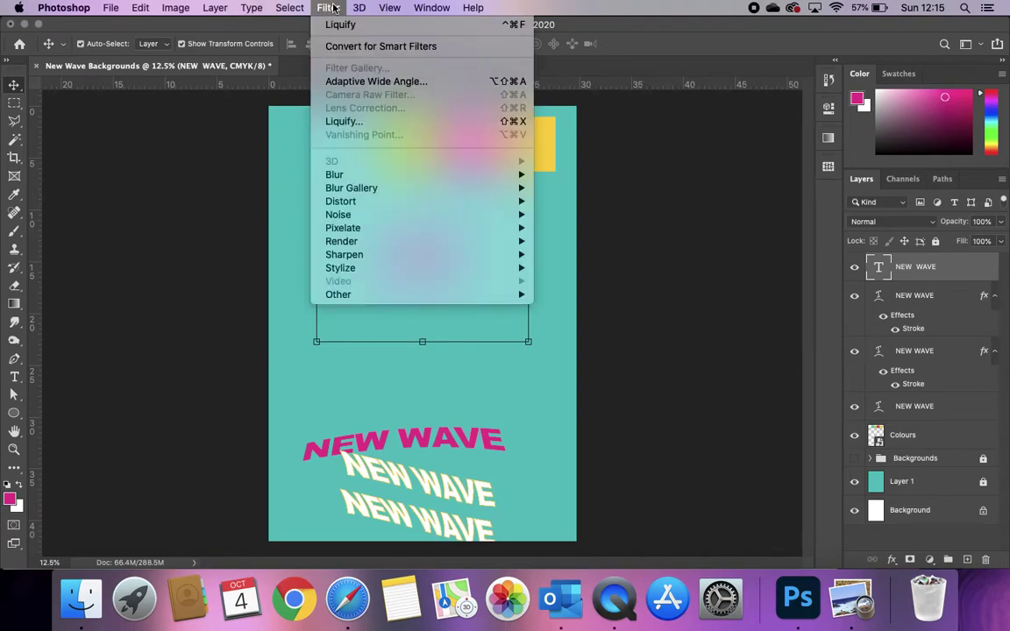
{"action": "left_click", "coordinate": [343, 121]}
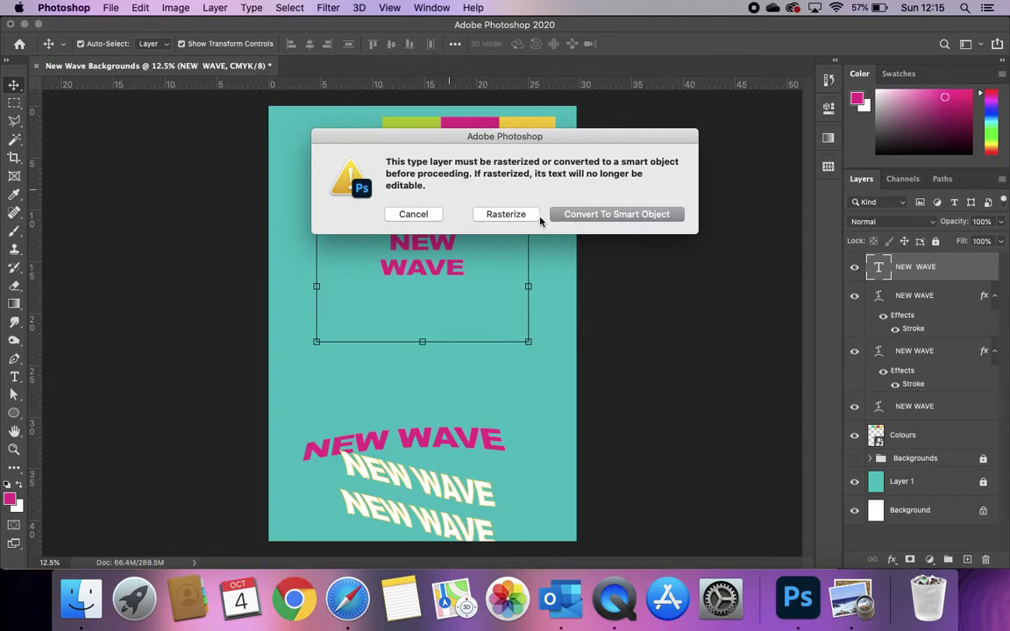
{"action": "left_click", "coordinate": [434, 216]}
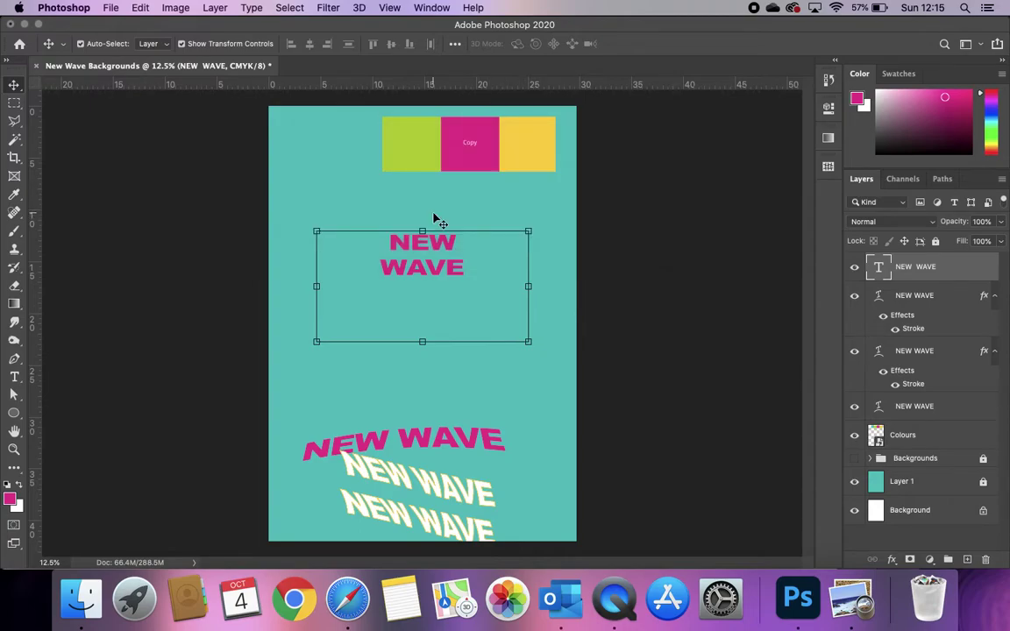
Rasterize the two-line magenta NEW WAVE type layer.
{"action": "right_click", "coordinate": [970, 266]}
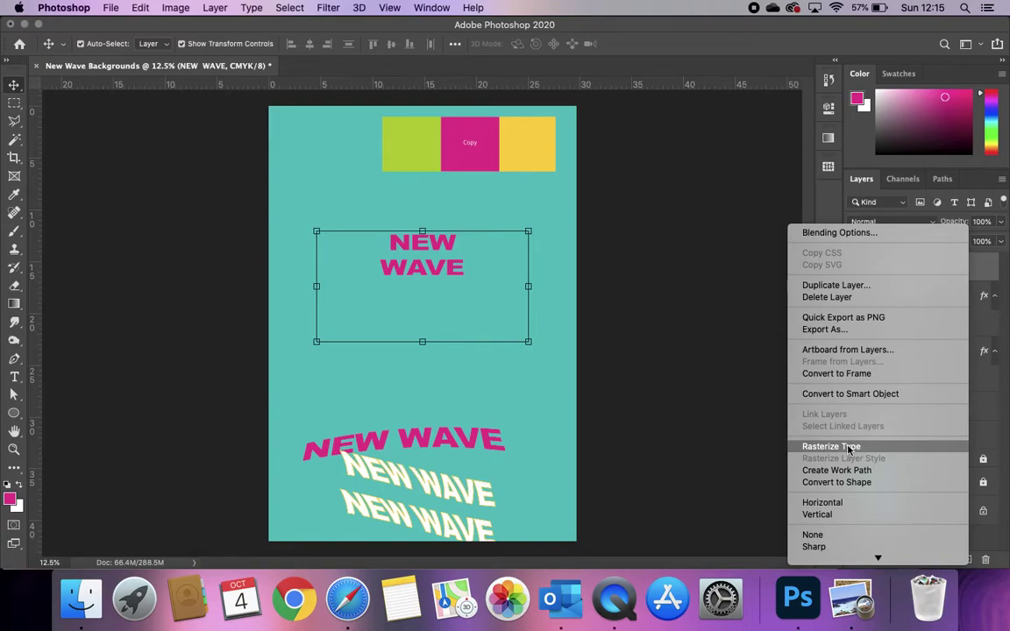
{"action": "left_click", "coordinate": [831, 447]}
Try the Wave distortion filter with a raised minimum wavelength on the rasterized NEW WAVE text and undo it.
{"action": "left_click", "coordinate": [327, 7]}
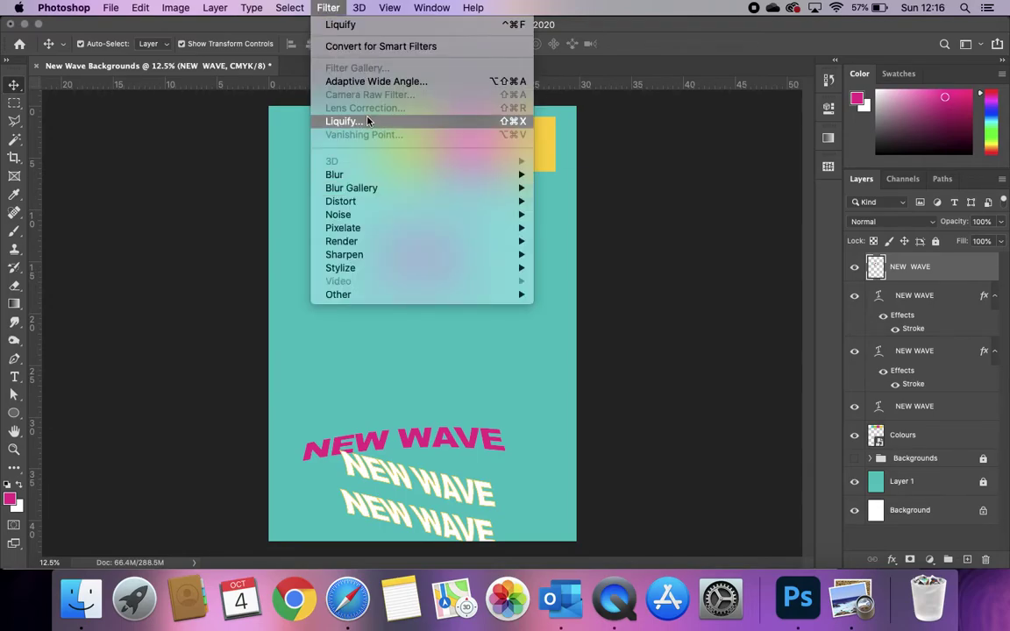
{"action": "mouse_move", "coordinate": [403, 202]}
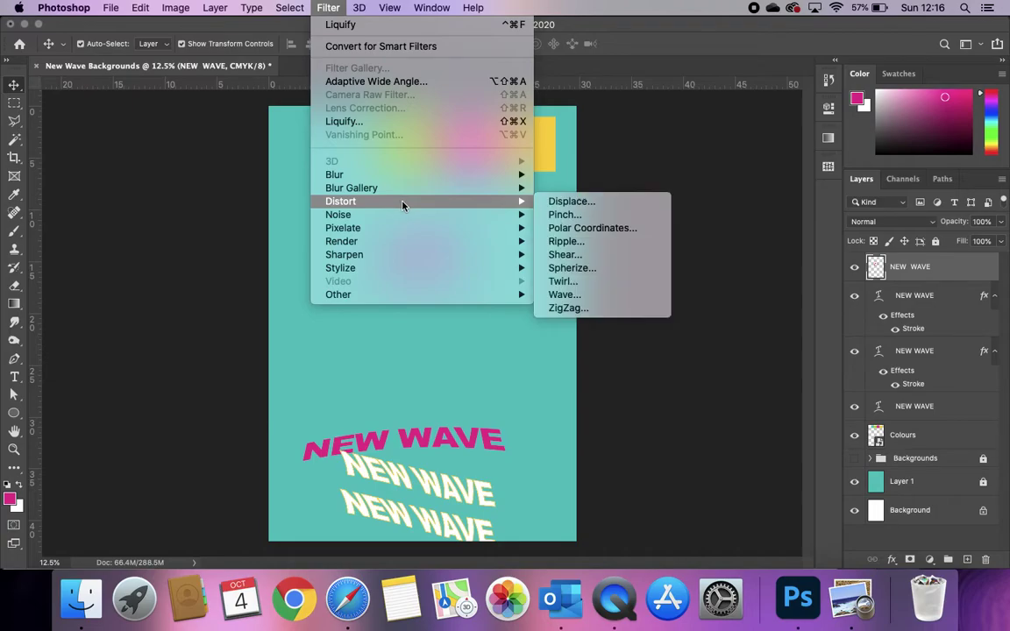
{"action": "left_click", "coordinate": [566, 295]}
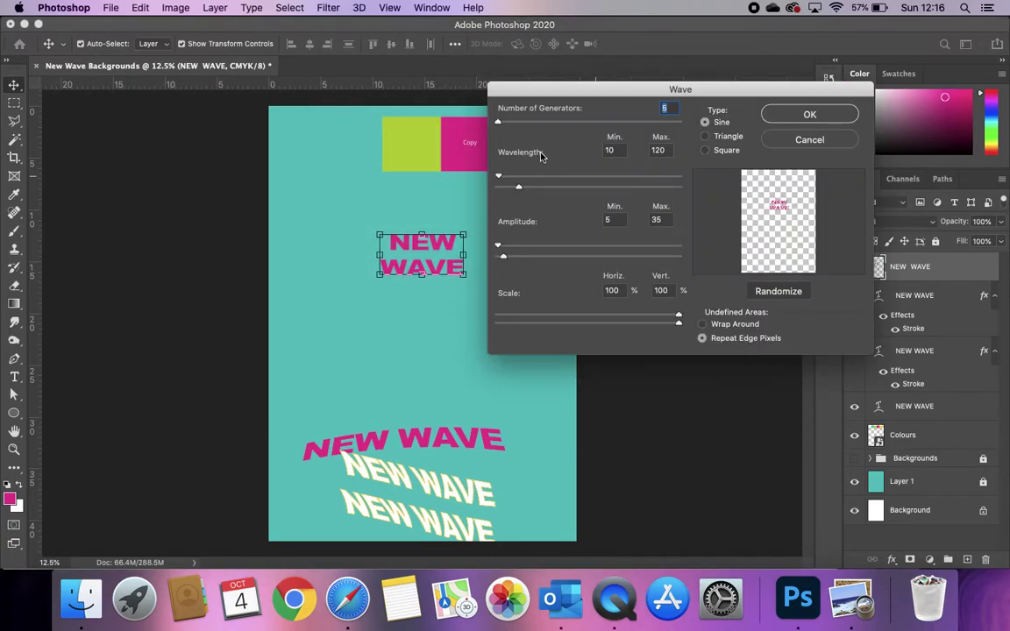
{"action": "left_click_drag", "start_coordinate": [497, 180], "coordinate": [506, 180]}
{"action": "left_click", "coordinate": [796, 112]}
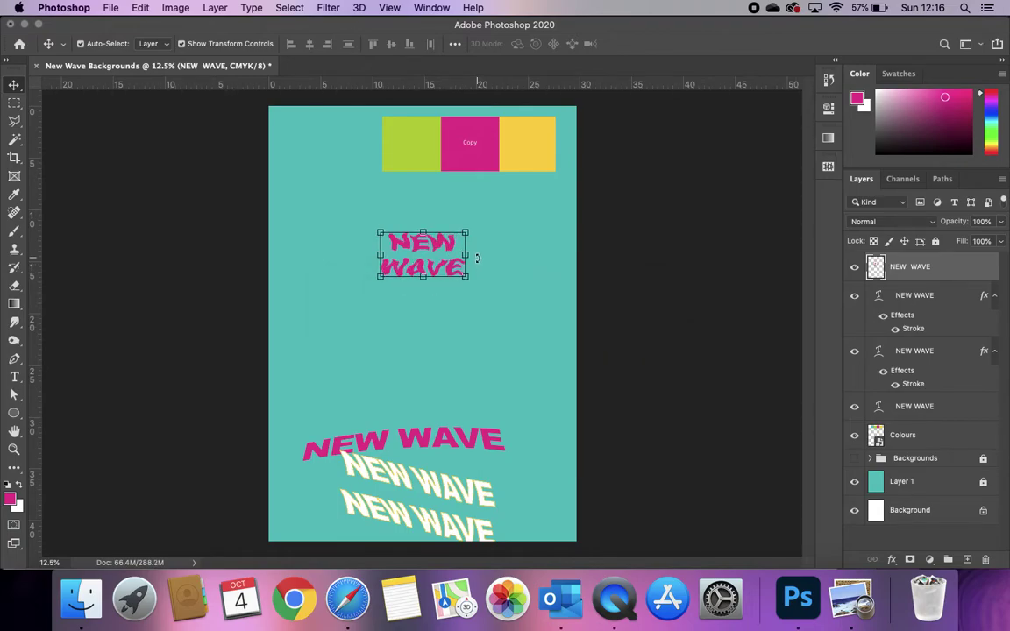
{"action": "key", "text": "super+z"}
Try the ZigZag distortion filter on the rasterized two-line NEW WAVE text with an amount of 70.
{"action": "left_click", "coordinate": [320, 8]}
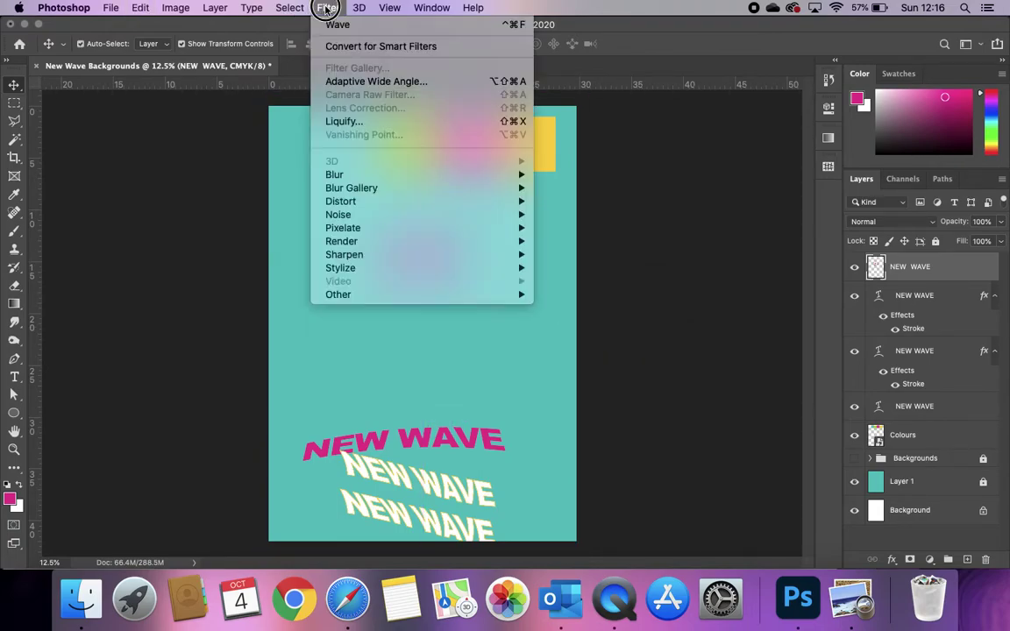
{"action": "mouse_move", "coordinate": [414, 201]}
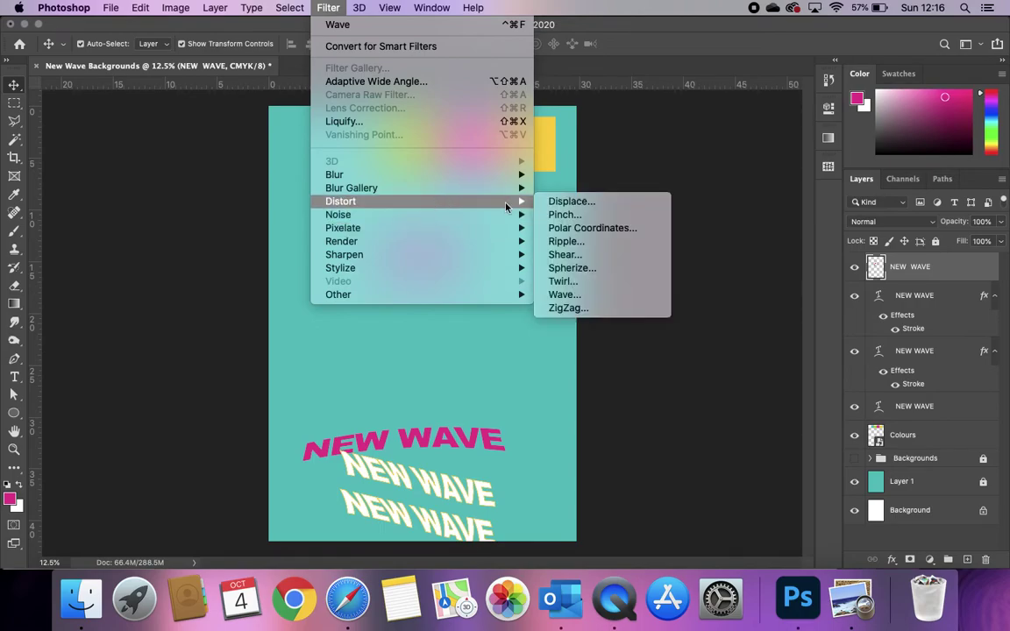
{"action": "left_click", "coordinate": [576, 309]}
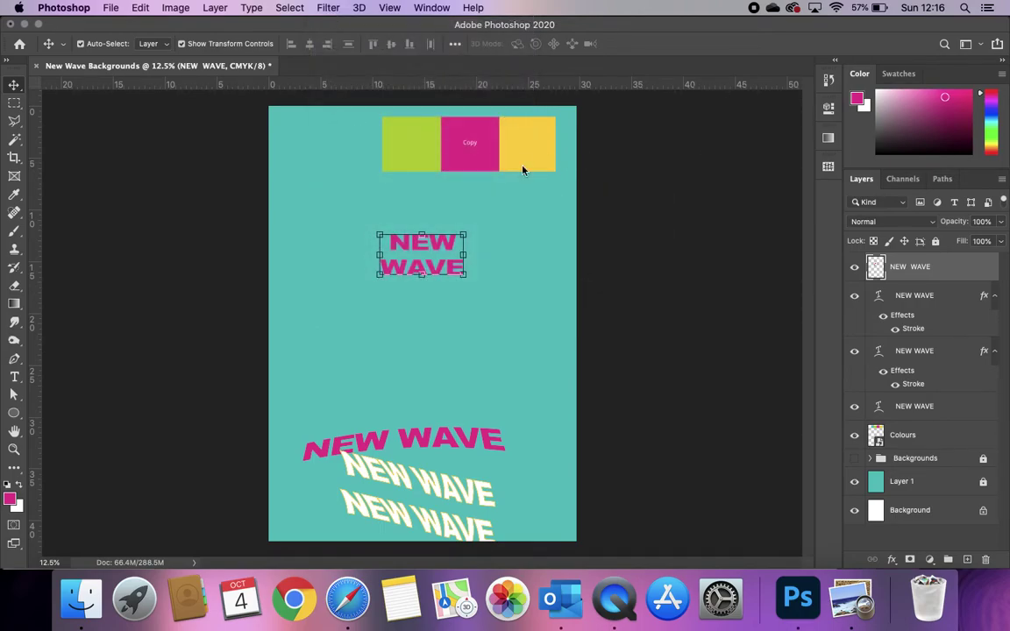
{"action": "left_click_drag", "start_coordinate": [581, 110], "coordinate": [739, 106]}
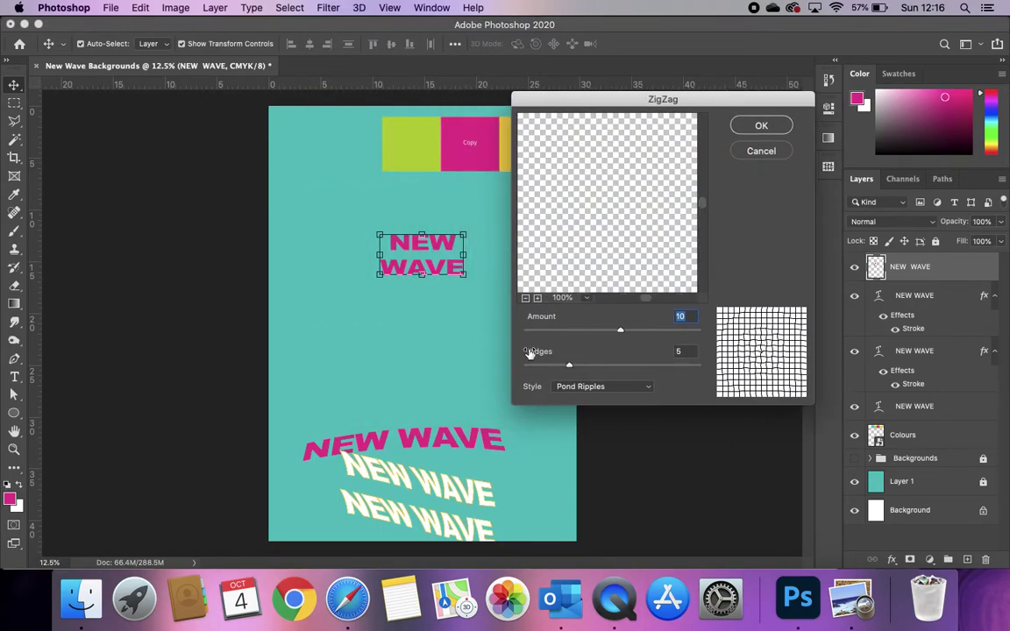
{"action": "left_click", "coordinate": [525, 298]}
{"action": "left_click", "coordinate": [525, 298]}
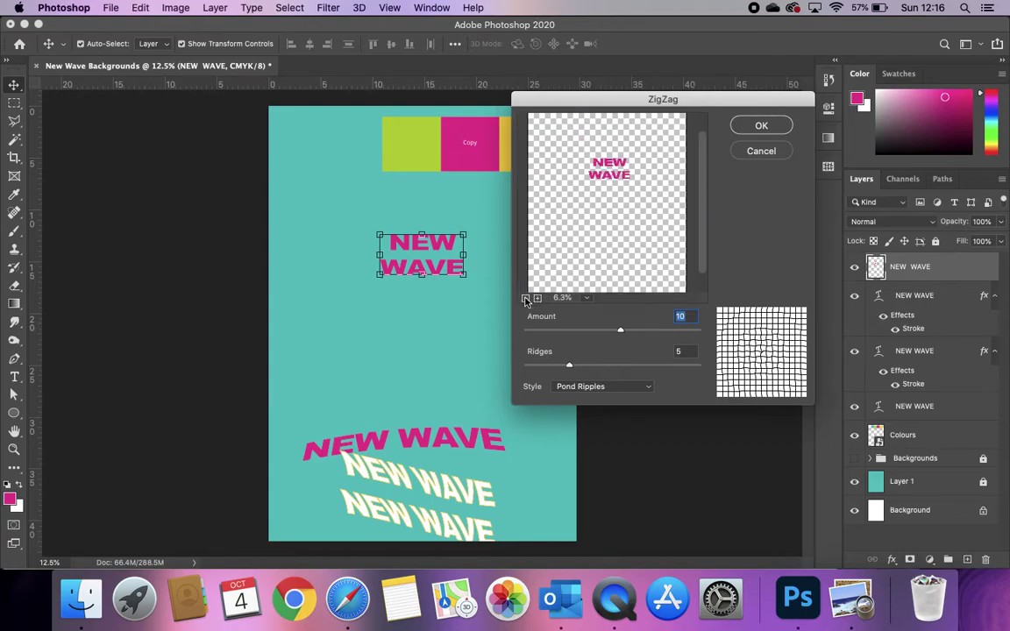
{"action": "left_click", "coordinate": [537, 298]}
{"action": "left_click_drag", "start_coordinate": [703, 203], "coordinate": [705, 187]}
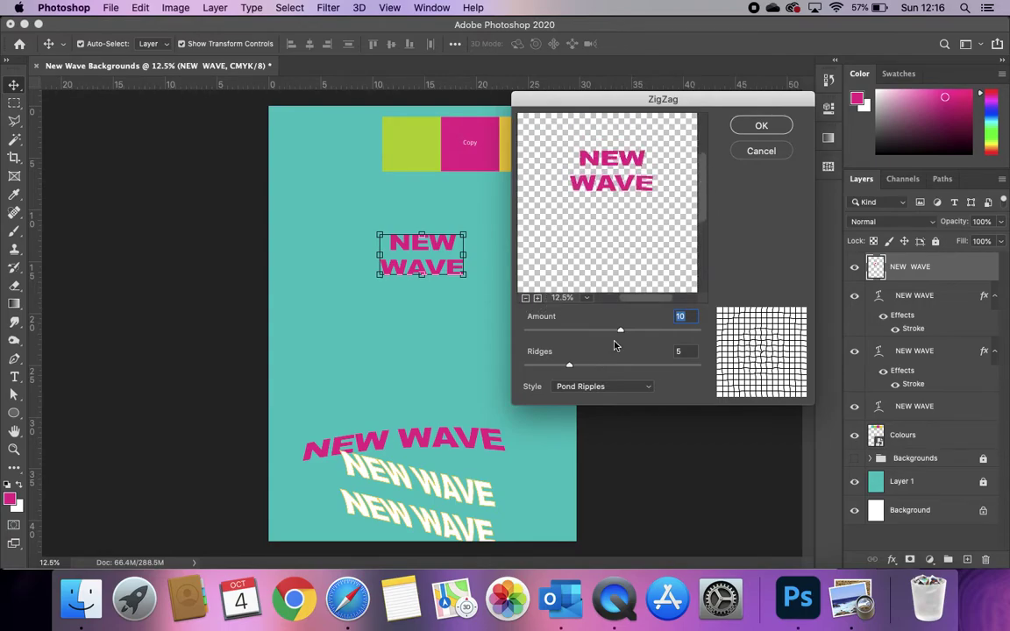
{"action": "left_click_drag", "start_coordinate": [624, 329], "coordinate": [674, 331]}
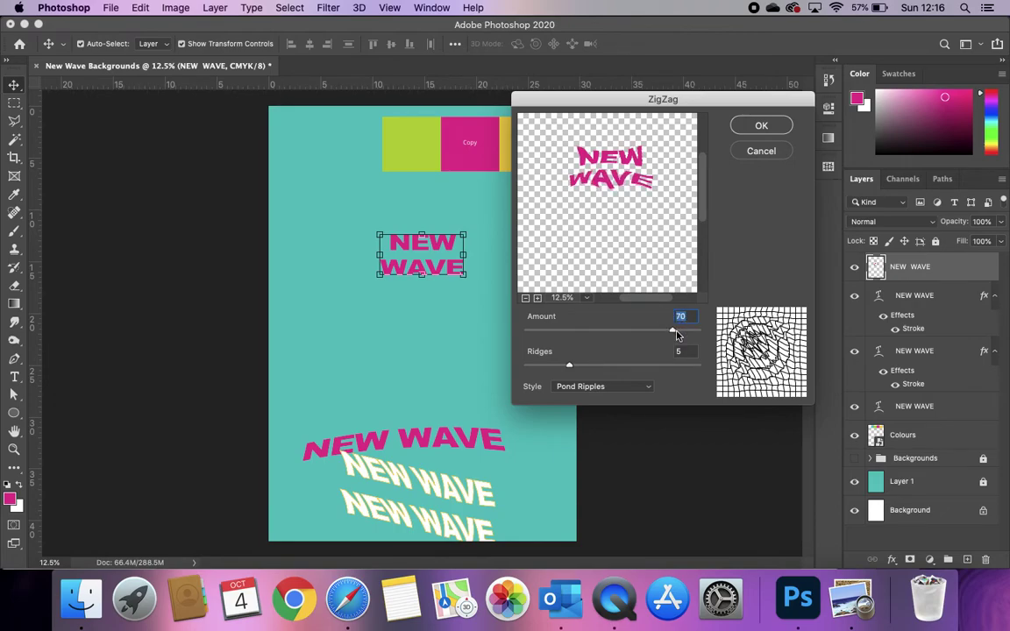
Preview the ZigZag filter's Out From Center and Around Center styles on the text and cancel the filter.
{"action": "mouse_move", "coordinate": [570, 368]}
{"action": "left_mouse_down"}
{"action": "mouse_move", "coordinate": [590, 363]}
{"action": "mouse_move", "coordinate": [568, 364]}
{"action": "left_mouse_up"}
{"action": "left_click", "coordinate": [629, 391]}
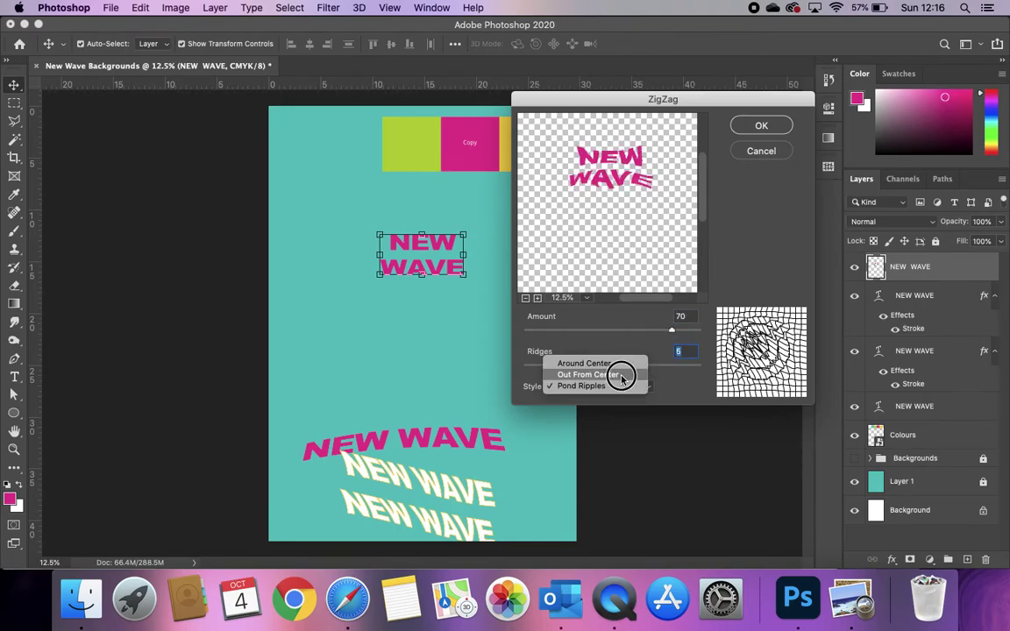
{"action": "left_click", "coordinate": [619, 375]}
{"action": "mouse_move", "coordinate": [567, 364]}
{"action": "left_mouse_down"}
{"action": "mouse_move", "coordinate": [582, 360]}
{"action": "mouse_move", "coordinate": [570, 363]}
{"action": "left_mouse_up"}
{"action": "left_click", "coordinate": [631, 387]}
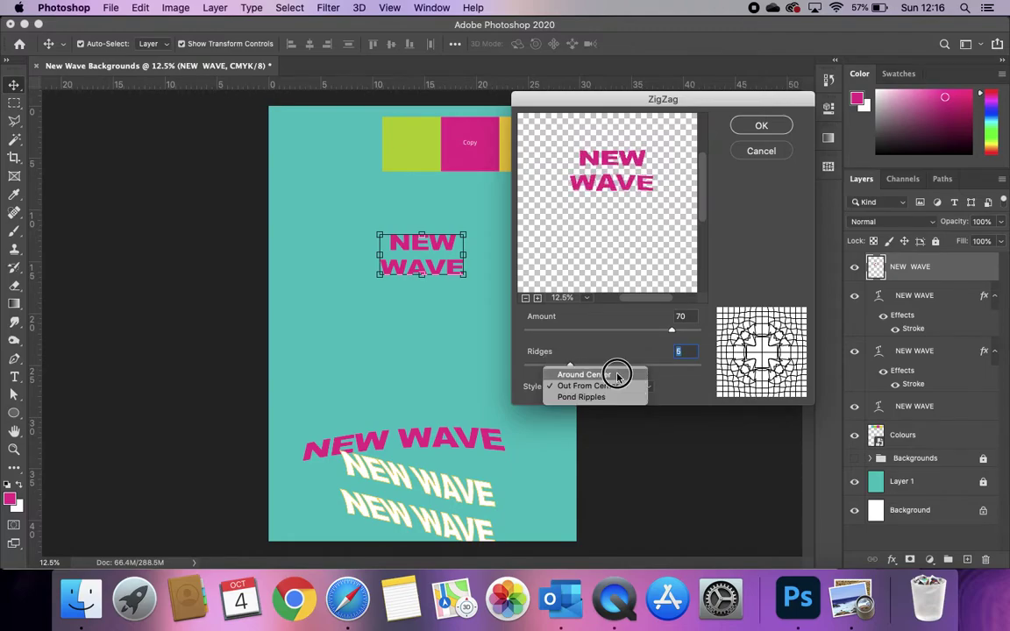
{"action": "left_click", "coordinate": [613, 375]}
{"action": "left_click_drag", "start_coordinate": [578, 364], "coordinate": [570, 364]}
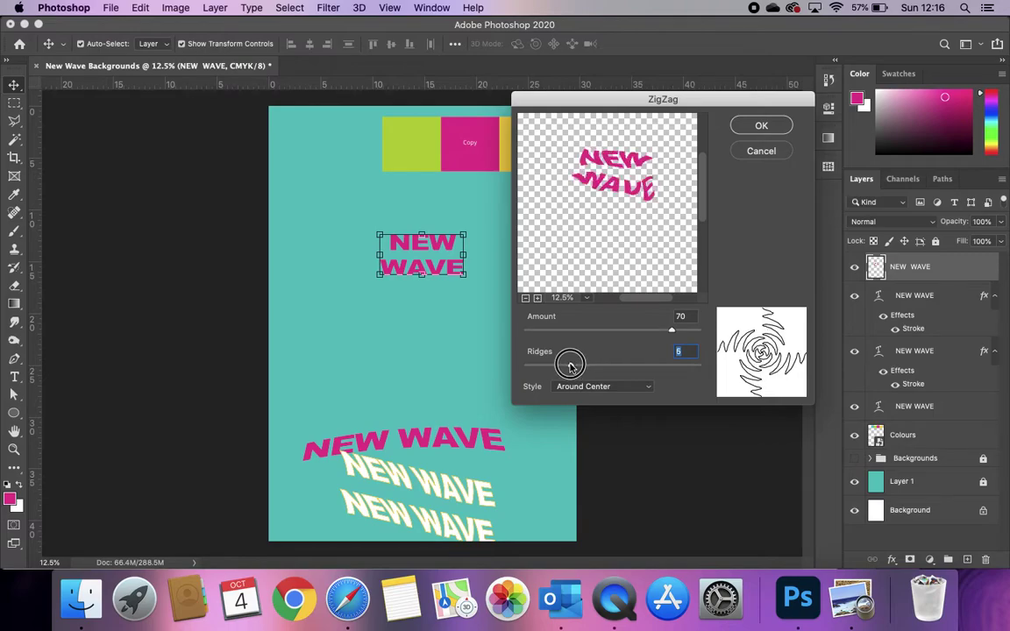
{"action": "left_click", "coordinate": [760, 151]}
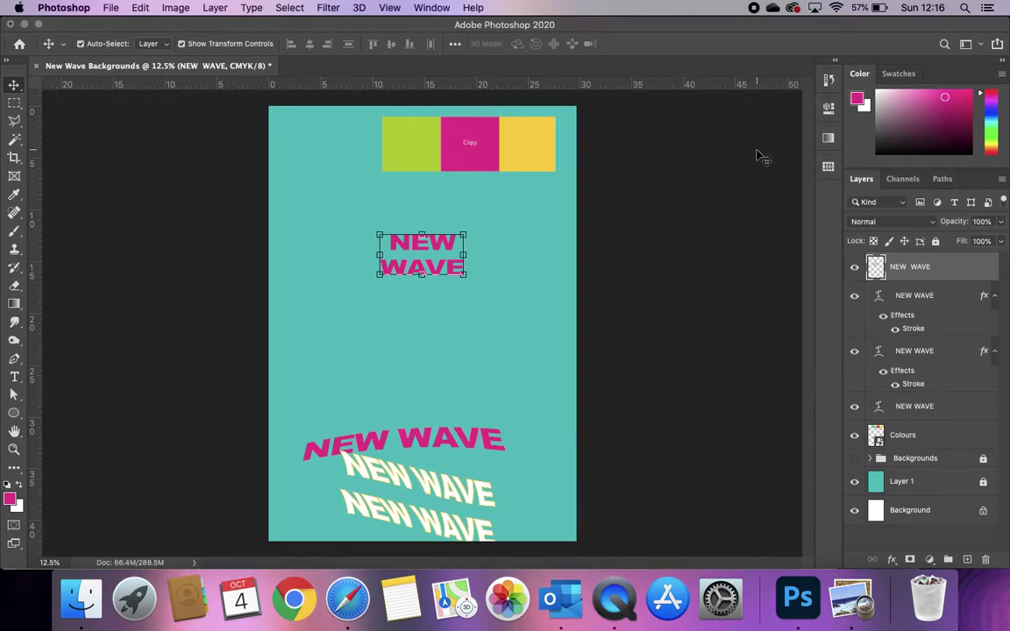
Open the two-line NEW WAVE layer in Liquify, accepting the graphics processor notice, and set the warp brush size to 144.
{"action": "left_click", "coordinate": [390, 9]}
{"action": "mouse_move", "coordinate": [328, 9]}
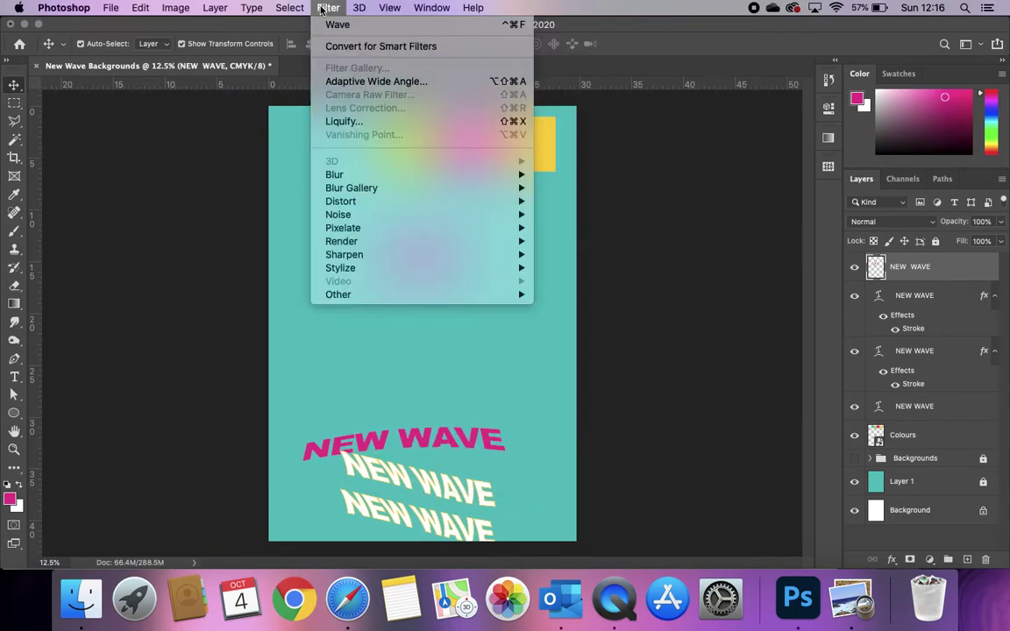
{"action": "left_click", "coordinate": [400, 122]}
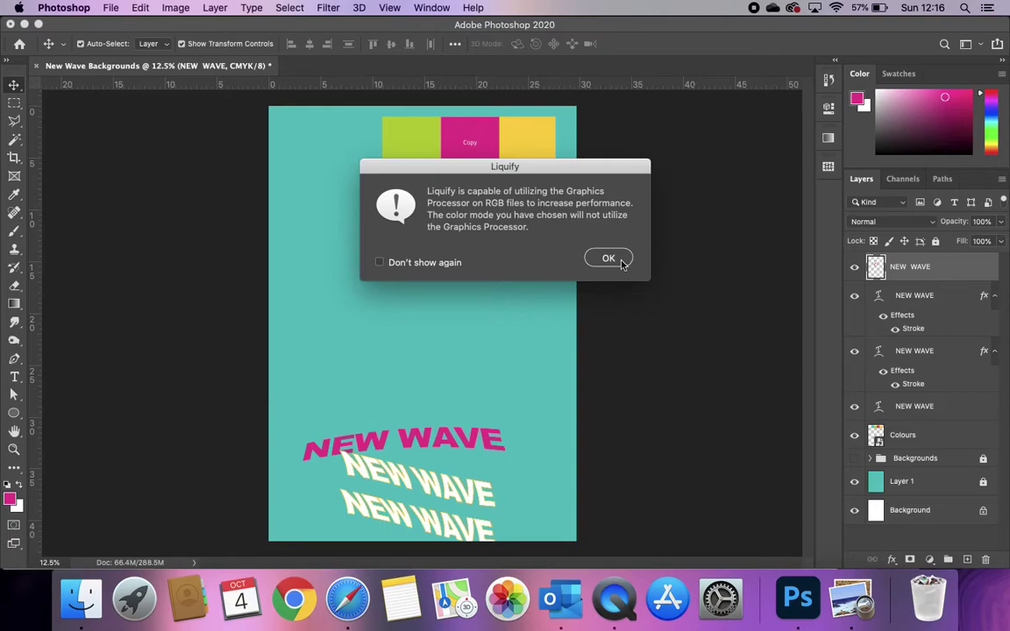
{"action": "left_click", "coordinate": [618, 261]}
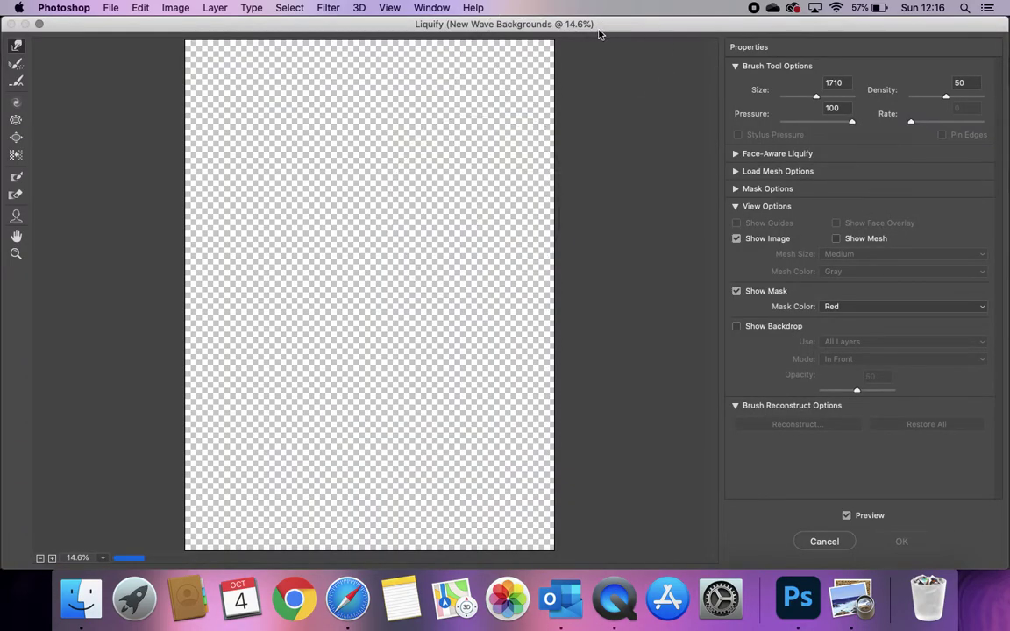
{"action": "left_click_drag", "start_coordinate": [600, 29], "coordinate": [602, 28]}
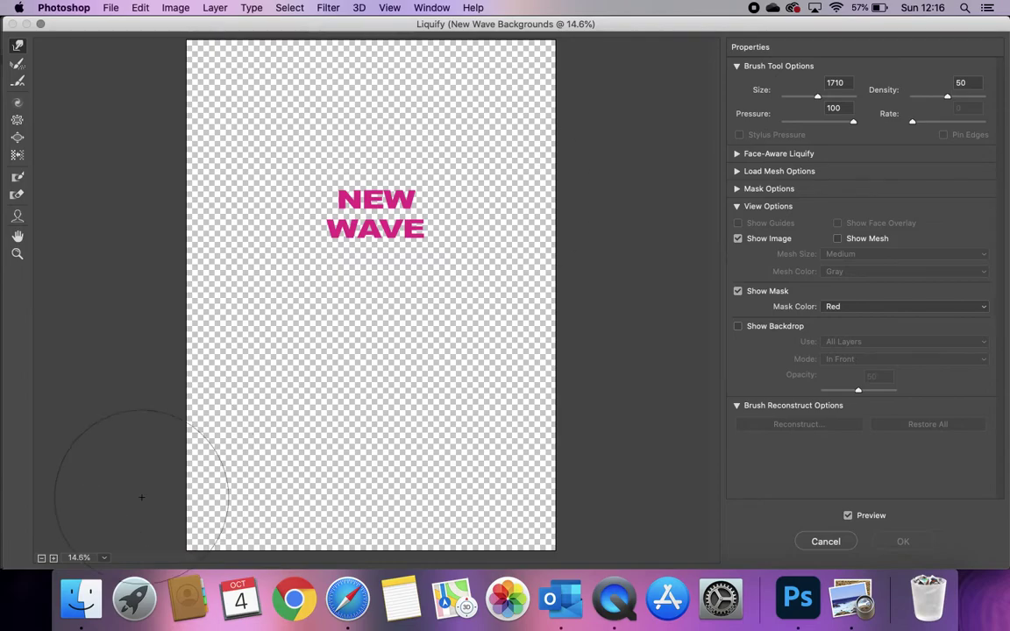
{"action": "left_click", "coordinate": [54, 557]}
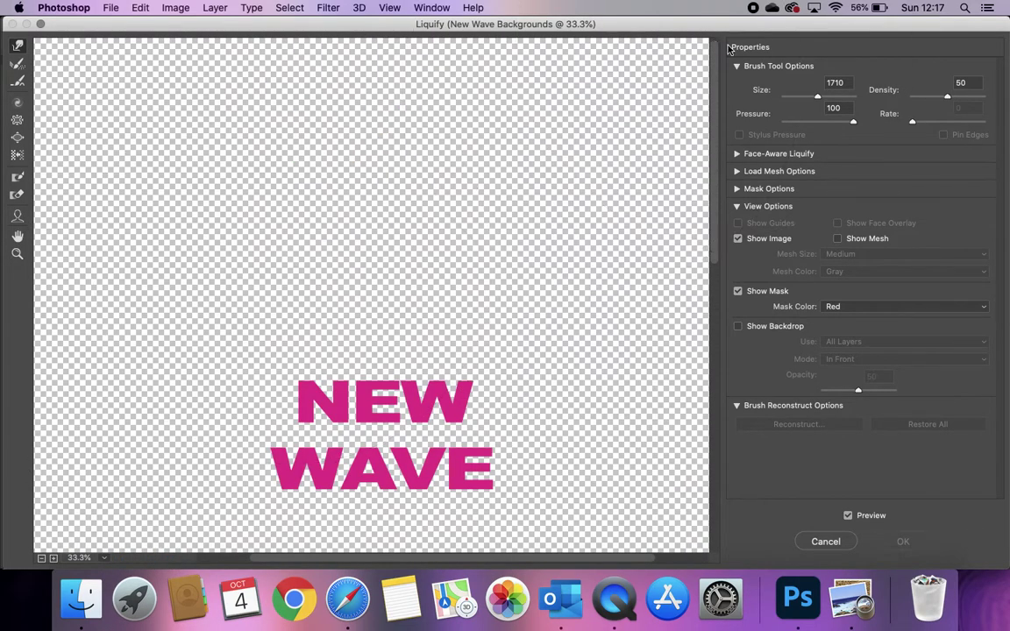
{"action": "left_click", "coordinate": [792, 96]}
{"action": "left_click", "coordinate": [800, 96]}
{"action": "left_click", "coordinate": [798, 96]}
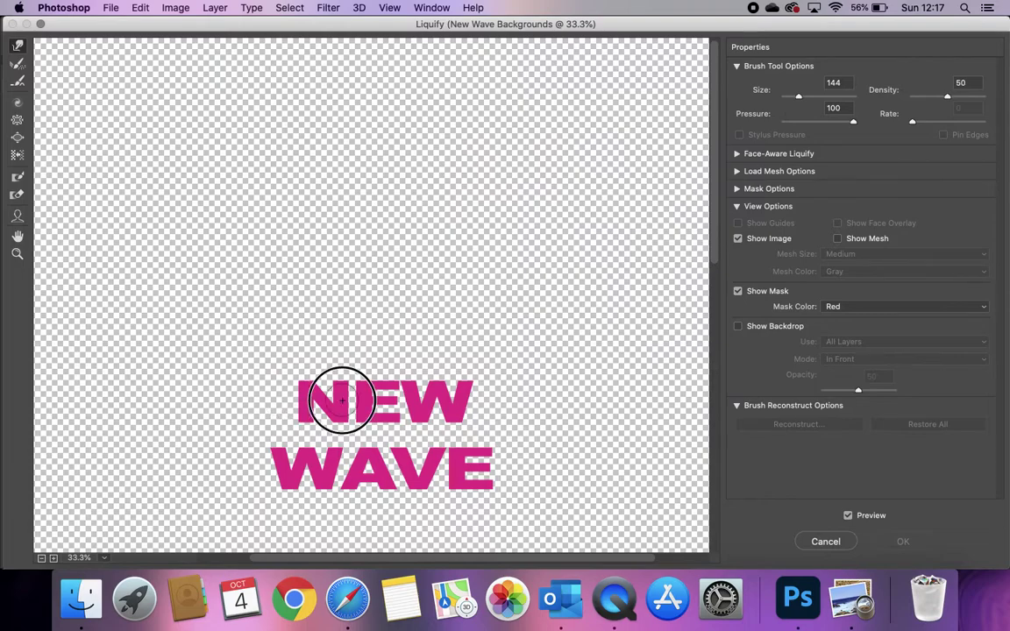
Set the Liquify brush density to 26 and pressure to 58, undoing the test strokes across NEW.
{"action": "left_click_drag", "start_coordinate": [337, 400], "coordinate": [527, 397]}
{"action": "key", "text": "alt+super+z"}
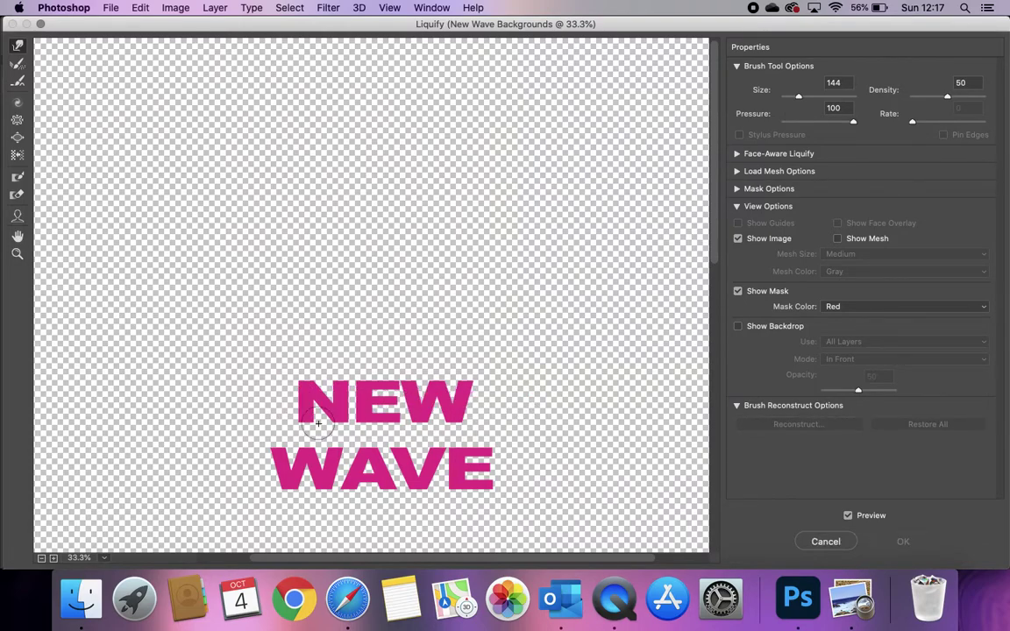
{"action": "left_click_drag", "start_coordinate": [316, 401], "coordinate": [487, 404]}
{"action": "key", "text": "alt+super+z"}
{"action": "left_click", "coordinate": [930, 97]}
{"action": "left_click_drag", "start_coordinate": [277, 410], "coordinate": [528, 412]}
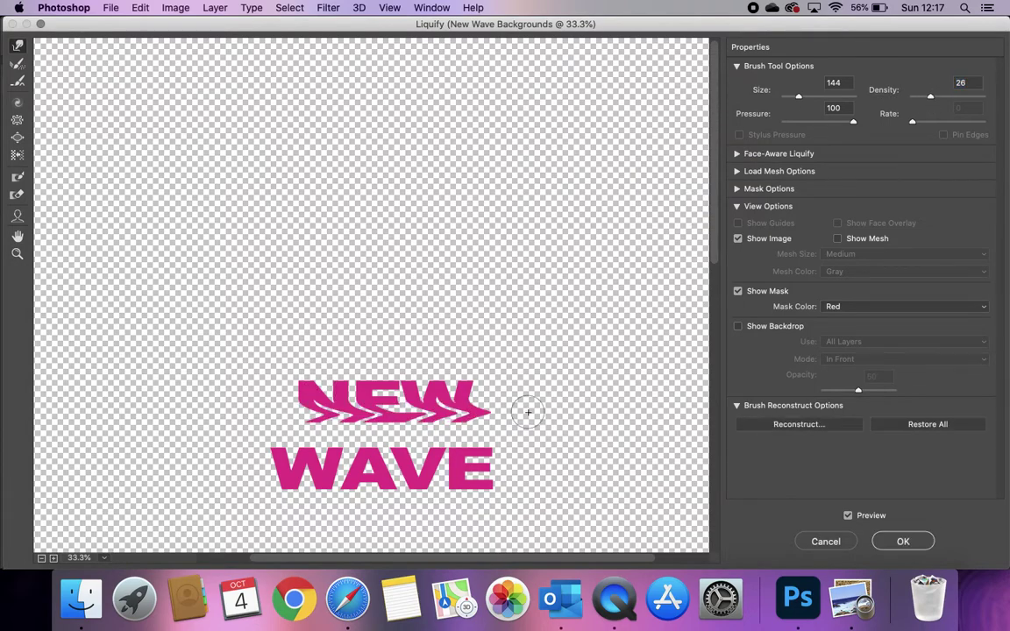
{"action": "left_click", "coordinate": [823, 121]}
{"action": "key", "text": "alt+super+z"}
Warp the letters of NEW and WAVE sideways with horizontal brush strokes, undo the unwanted strokes, and apply Liquify.
{"action": "left_click_drag", "start_coordinate": [280, 399], "coordinate": [438, 400]}
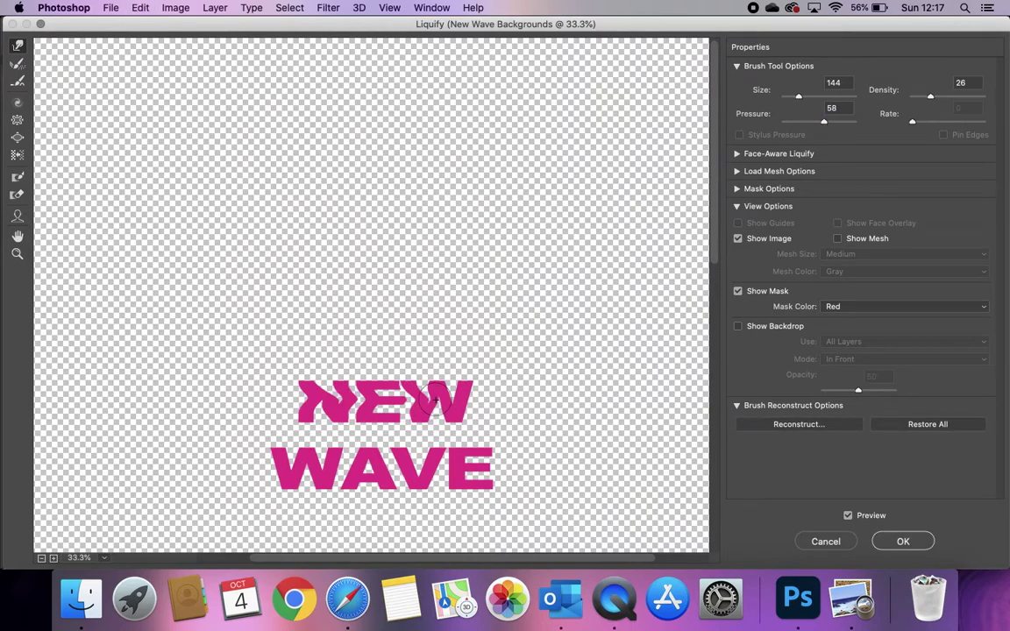
{"action": "left_click_drag", "start_coordinate": [329, 480], "coordinate": [308, 482]}
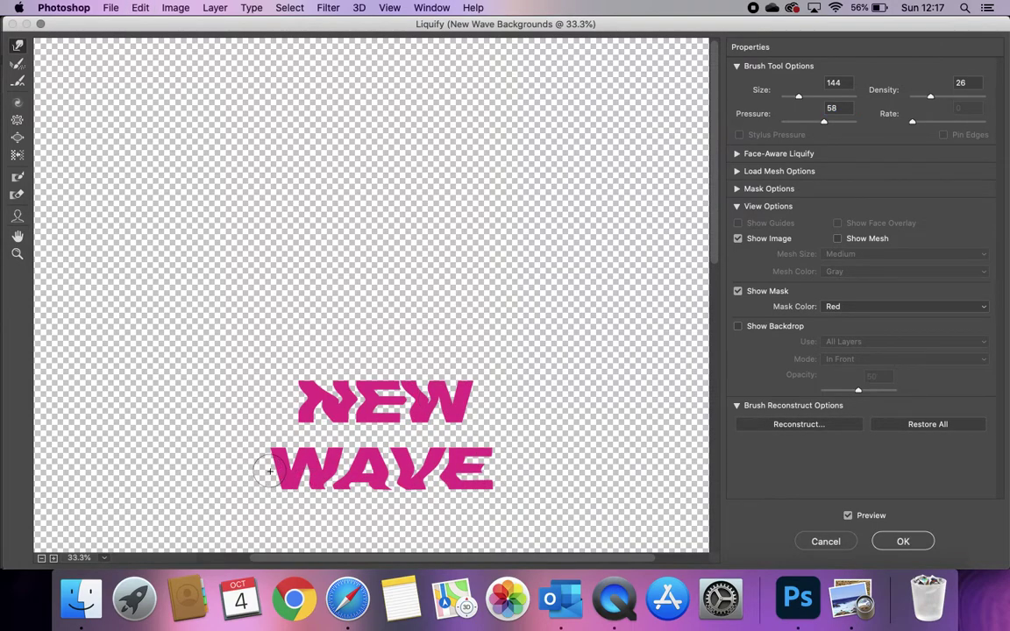
{"action": "left_click_drag", "start_coordinate": [245, 430], "coordinate": [341, 421]}
{"action": "key", "text": "alt+super+z"}
{"action": "key", "text": "alt+super+z"}
{"action": "key", "text": "alt+super+z"}
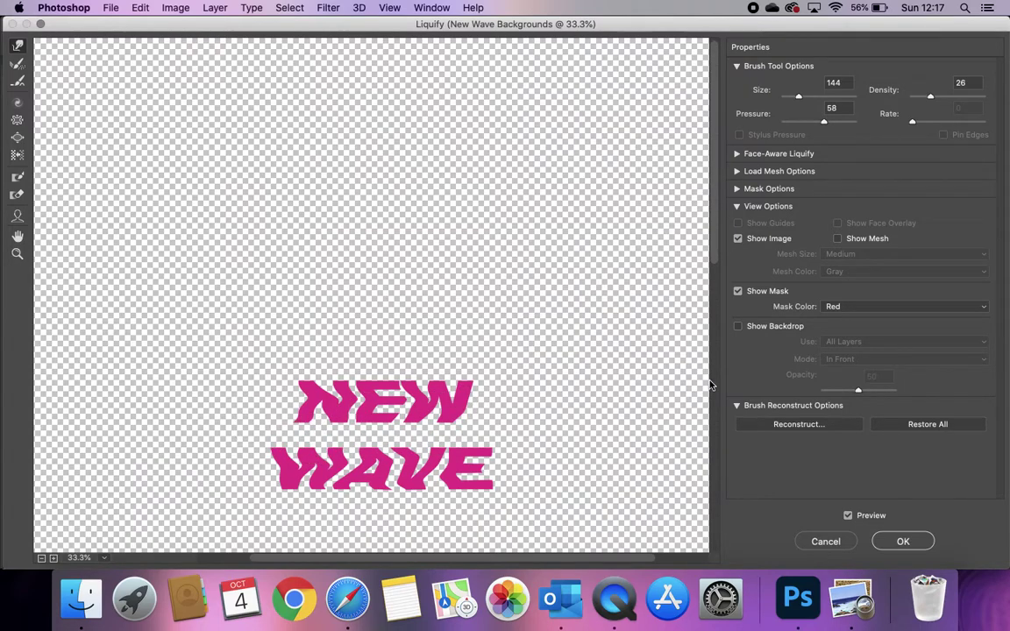
{"action": "left_click", "coordinate": [886, 543]}
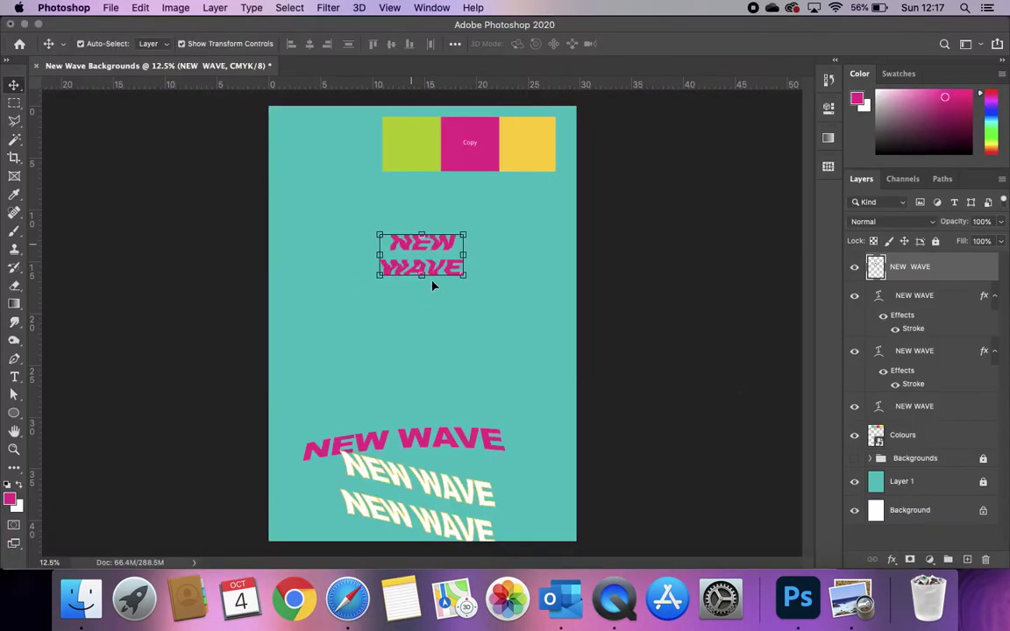
Scale the liquified NEW WAVE text to about 146% and place it just above the curved magenta title.
{"action": "left_click_drag", "start_coordinate": [431, 284], "coordinate": [462, 310]}
{"action": "left_click_drag", "start_coordinate": [432, 274], "coordinate": [420, 364]}
{"action": "left_click_drag", "start_coordinate": [454, 325], "coordinate": [488, 306]}
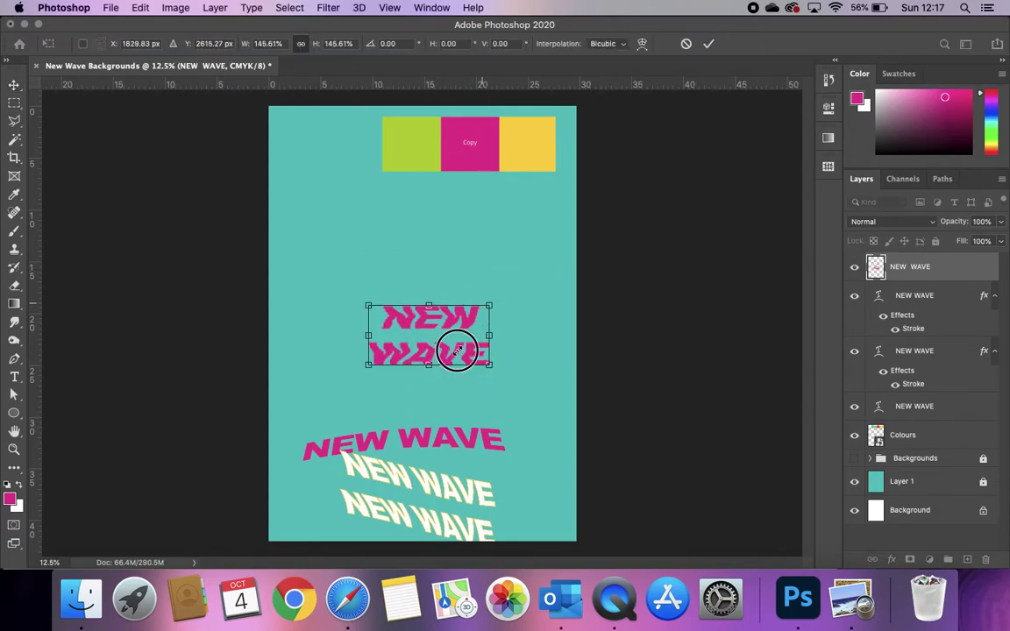
{"action": "key", "text": "Return"}
{"action": "left_click_drag", "start_coordinate": [456, 358], "coordinate": [455, 383]}
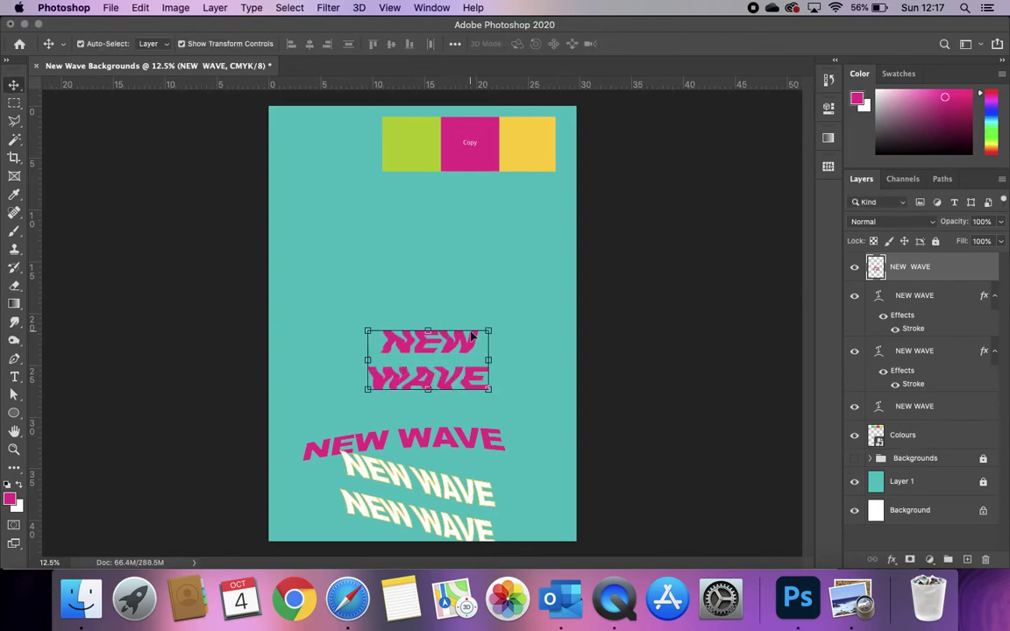
{"action": "mouse_move", "coordinate": [458, 347]}
{"action": "left_mouse_down"}
{"action": "mouse_move", "coordinate": [431, 354]}
{"action": "mouse_move", "coordinate": [445, 321]}
{"action": "mouse_move", "coordinate": [440, 344]}
{"action": "left_mouse_up"}
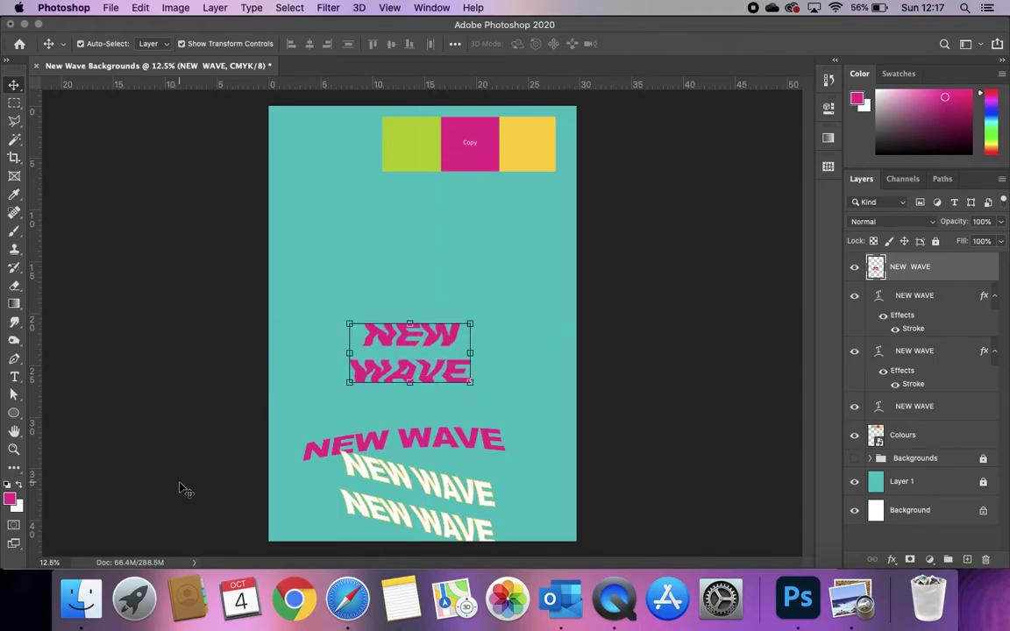
{"action": "left_click", "coordinate": [11, 414]}
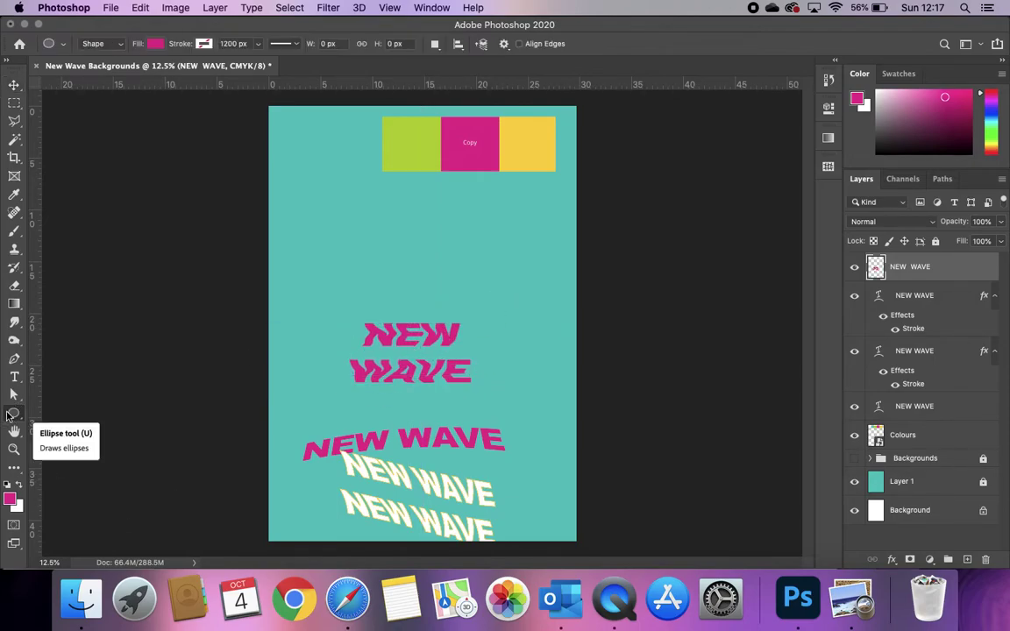
{"action": "left_click", "coordinate": [13, 85]}
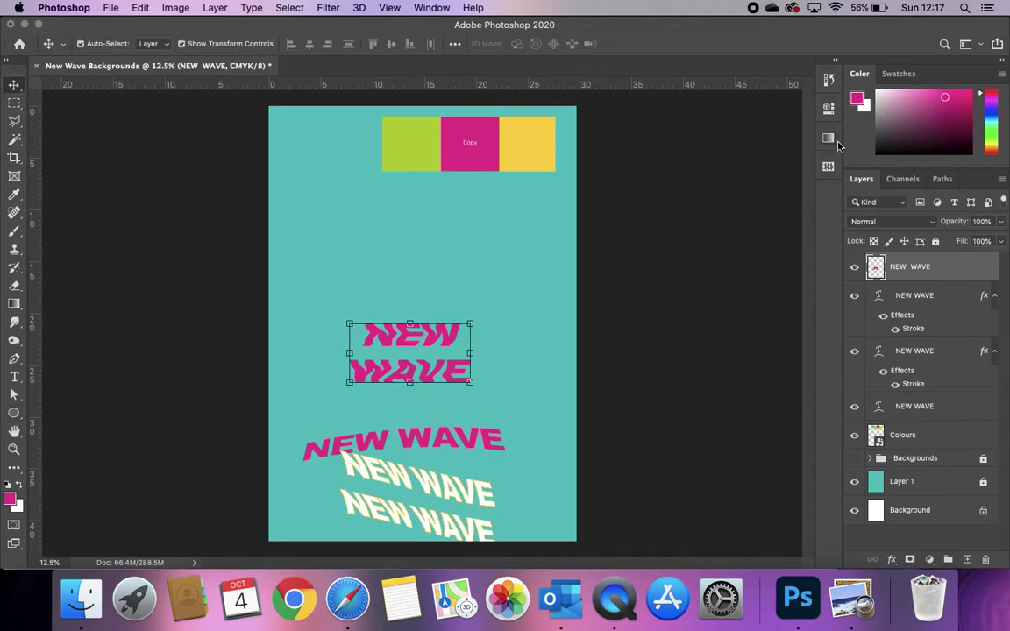
{"action": "left_click", "coordinate": [828, 107]}
{"action": "left_click", "coordinate": [828, 107]}
Recolour the liquified NEW WAVE lettering with the Paint Bucket in the palette's yellow (#fad132), undoing the misplaced background fill.
{"action": "left_click_drag", "start_coordinate": [14, 304], "coordinate": [53, 312]}
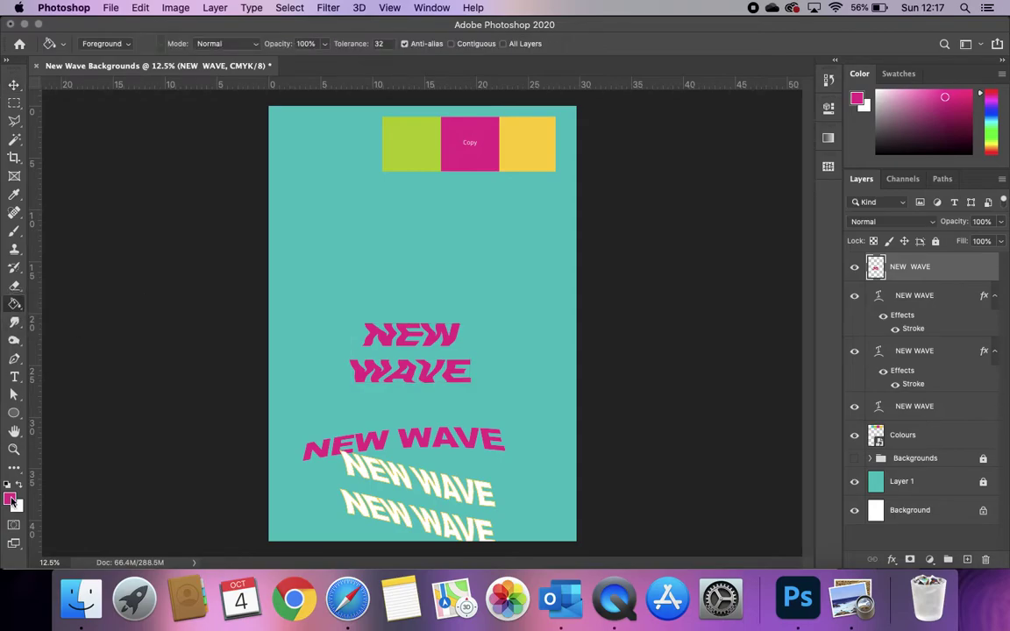
{"action": "left_click", "coordinate": [11, 501]}
{"action": "left_click", "coordinate": [536, 126]}
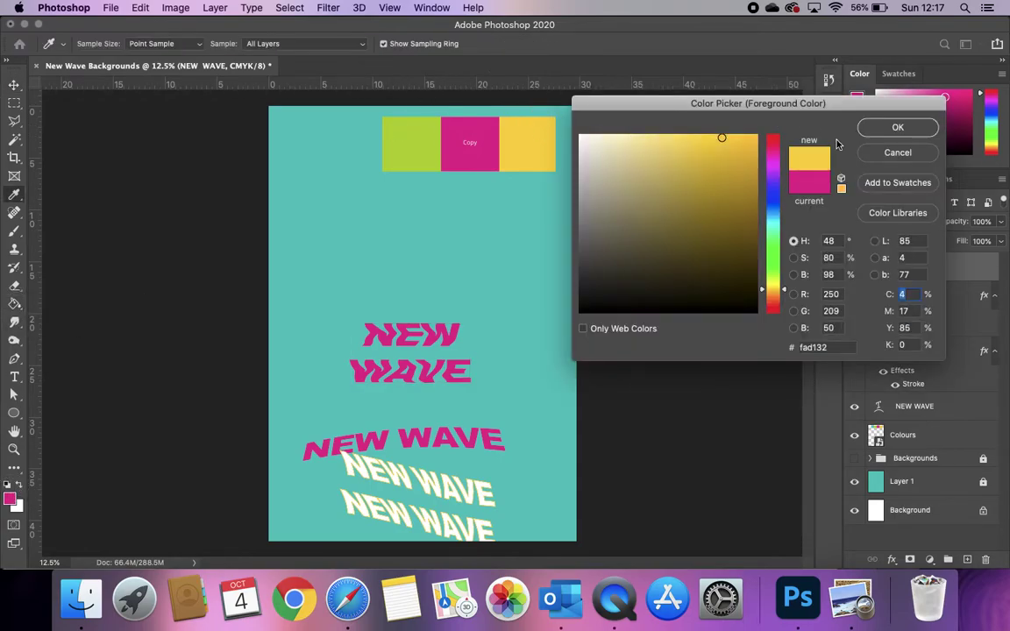
{"action": "left_click", "coordinate": [893, 127]}
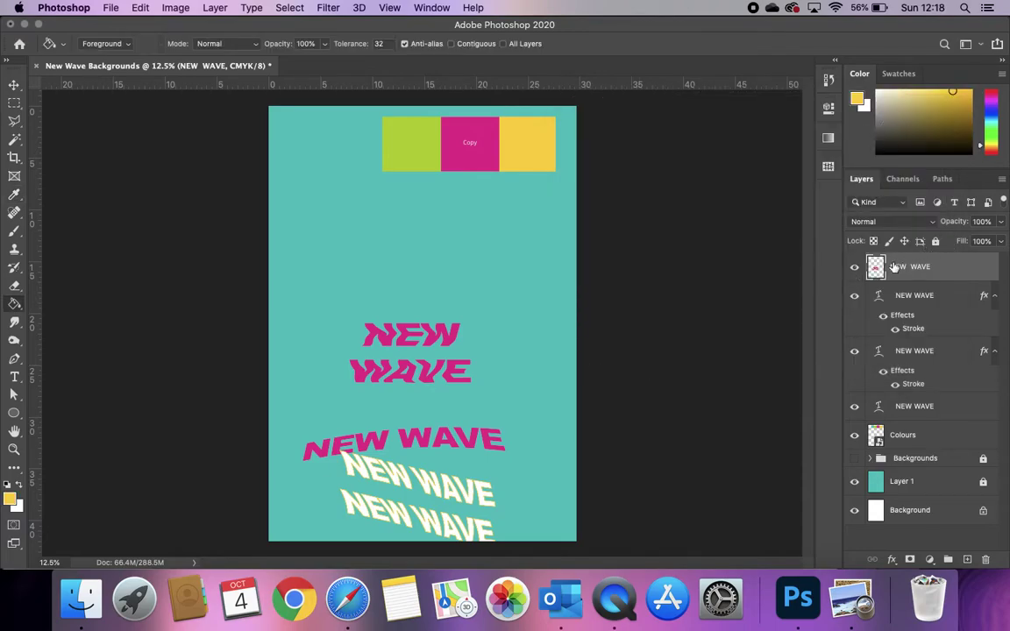
{"action": "left_click", "coordinate": [425, 372]}
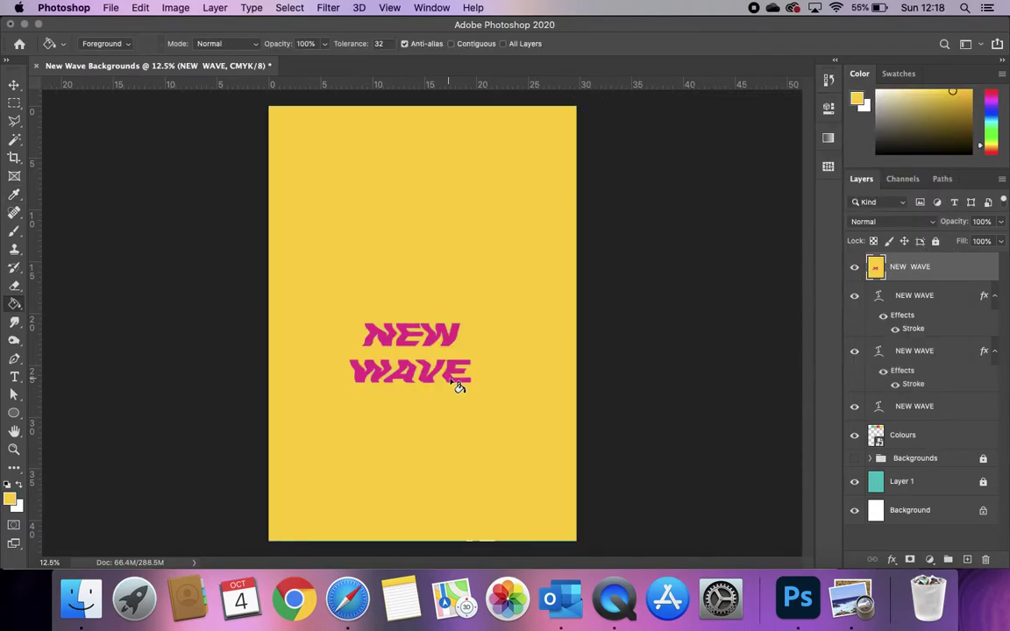
{"action": "key", "text": "super+z"}
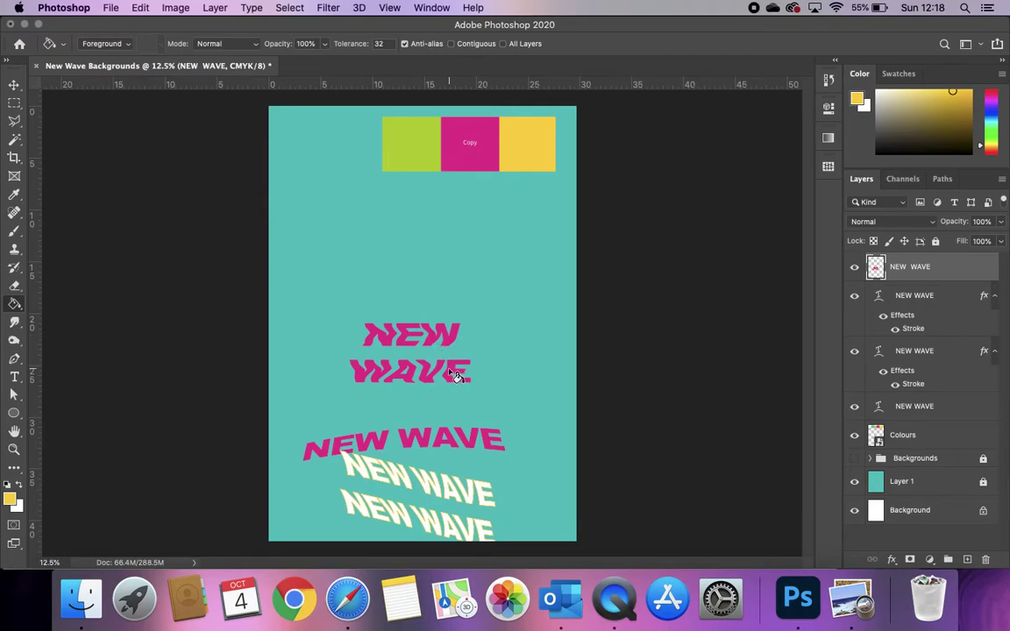
{"action": "left_click", "coordinate": [450, 369]}
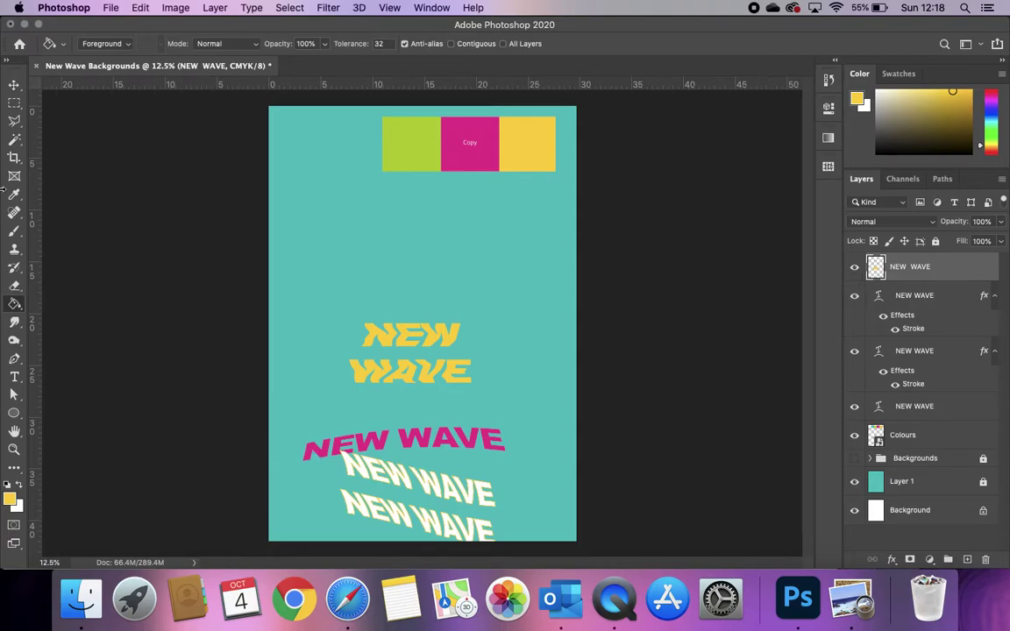
Move the yellow NEW WAVE text slightly right and down, and bring up the New Wave inspiration slide in Safari.
{"action": "left_click", "coordinate": [14, 85]}
{"action": "left_click_drag", "start_coordinate": [448, 375], "coordinate": [461, 380]}
{"action": "left_click", "coordinate": [347, 598]}
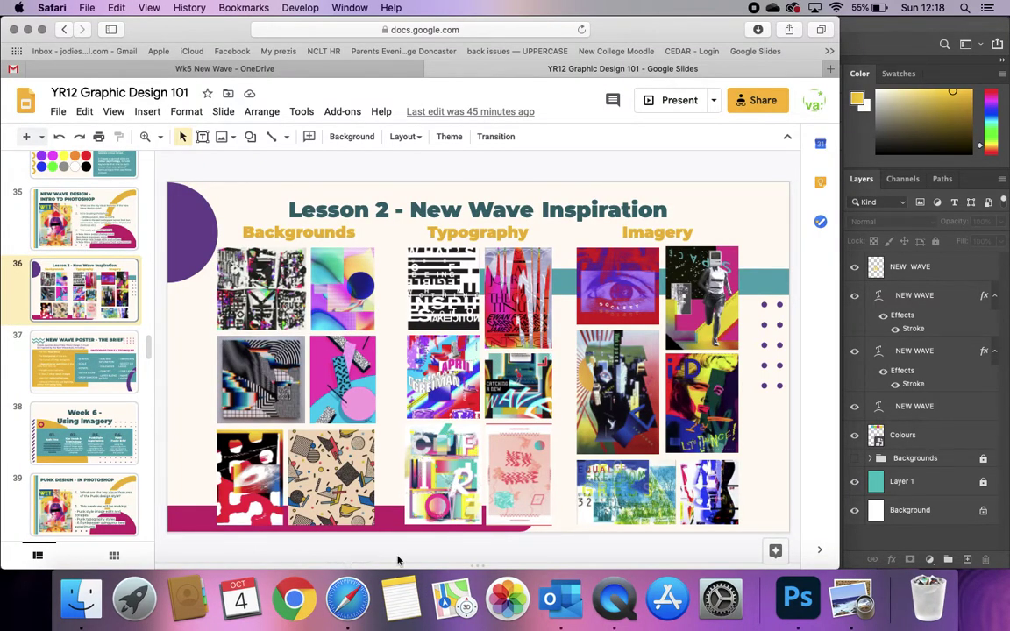
Switch to Photoshop and add a yellow letter N in its own narrow text box in the poster's upper area.
{"action": "left_click", "coordinate": [796, 599]}
{"action": "left_click", "coordinate": [14, 377]}
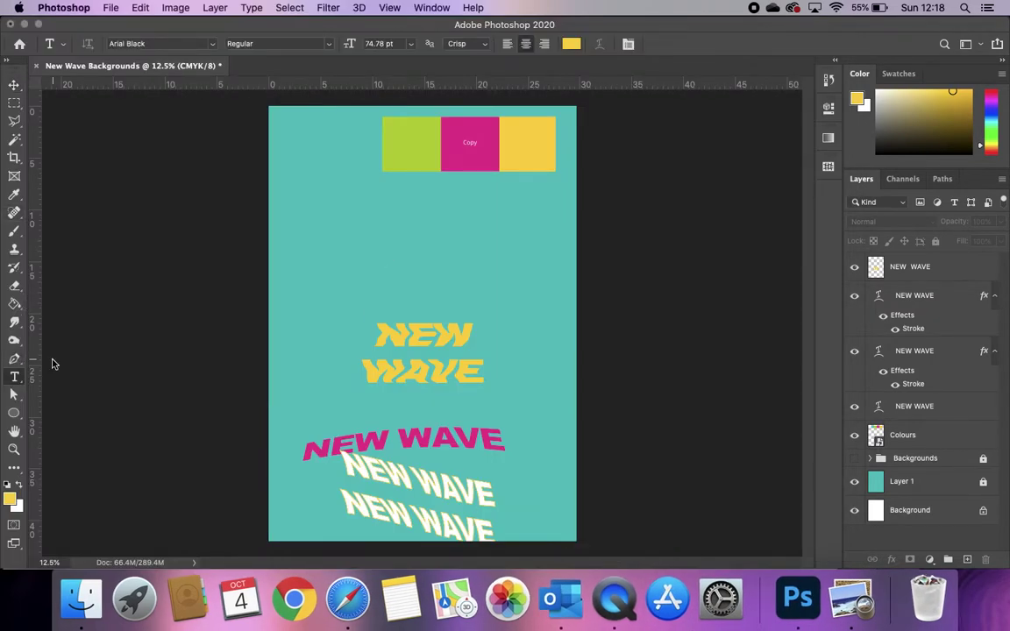
{"action": "left_click_drag", "start_coordinate": [311, 197], "coordinate": [556, 265]}
{"action": "type", "text": "N"}
{"action": "left_click_drag", "start_coordinate": [555, 232], "coordinate": [360, 226]}
{"action": "left_click", "coordinate": [680, 45]}
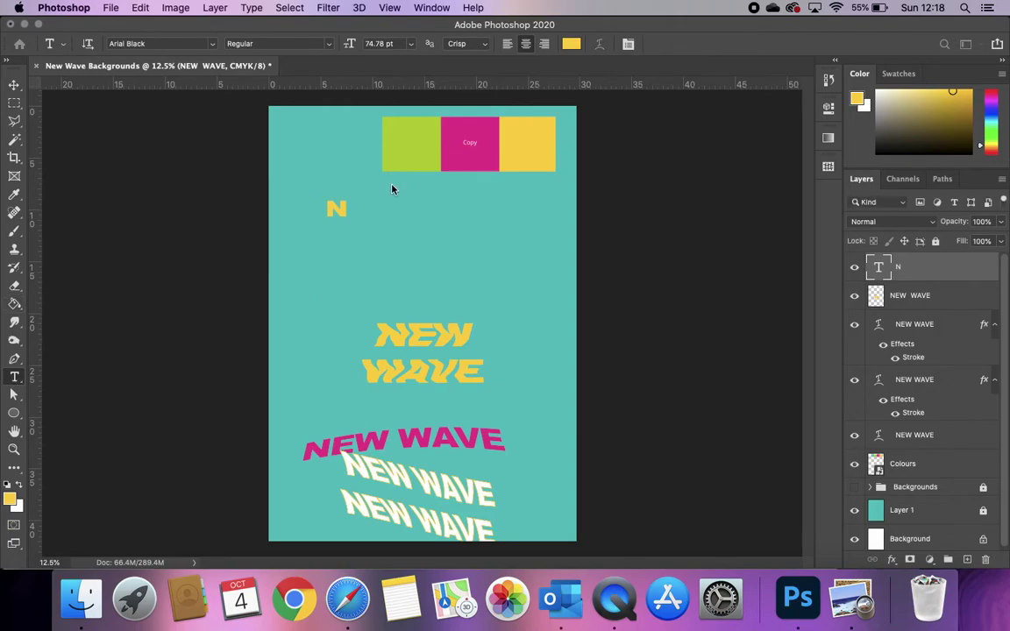
Add the letters E and W as two separate text layers in a row beside the N.
{"action": "left_click_drag", "start_coordinate": [377, 205], "coordinate": [446, 261]}
{"action": "type", "text": "E"}
{"action": "left_click", "coordinate": [679, 43]}
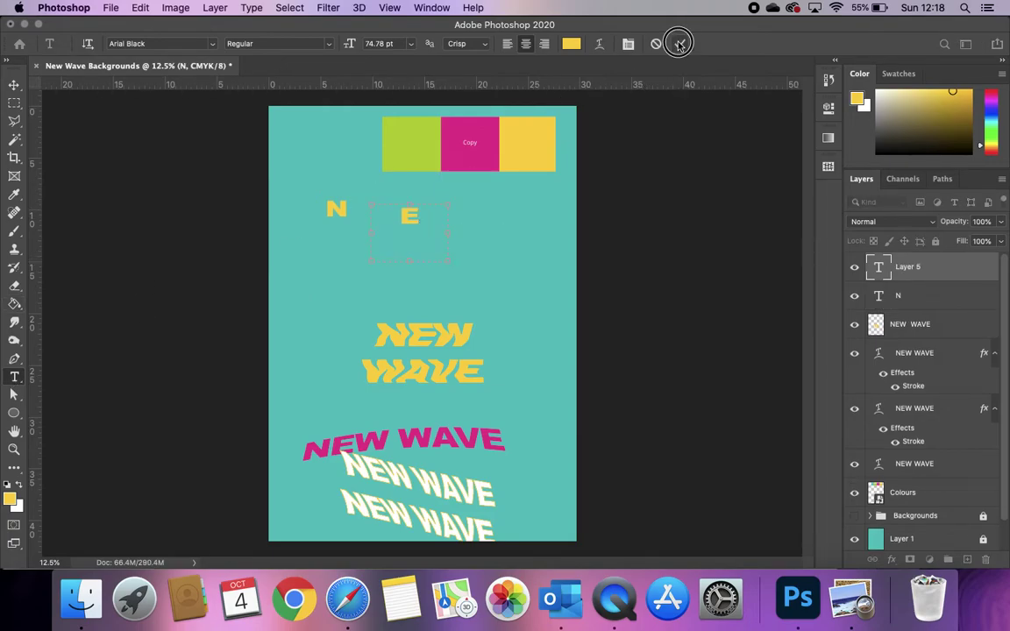
{"action": "left_click_drag", "start_coordinate": [466, 217], "coordinate": [546, 280]}
{"action": "type", "text": "W"}
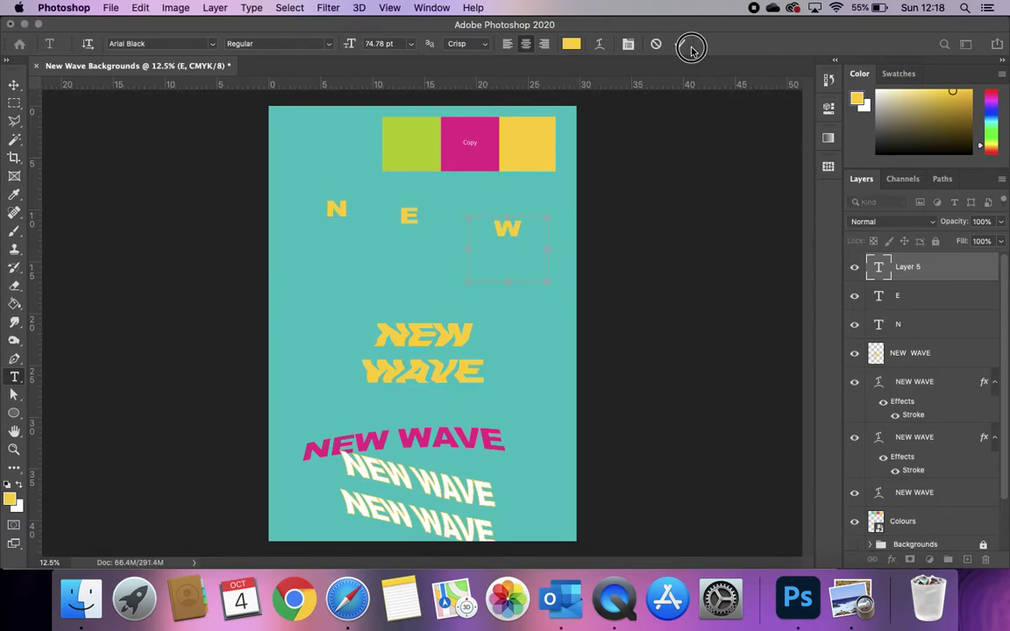
{"action": "left_click", "coordinate": [918, 275]}
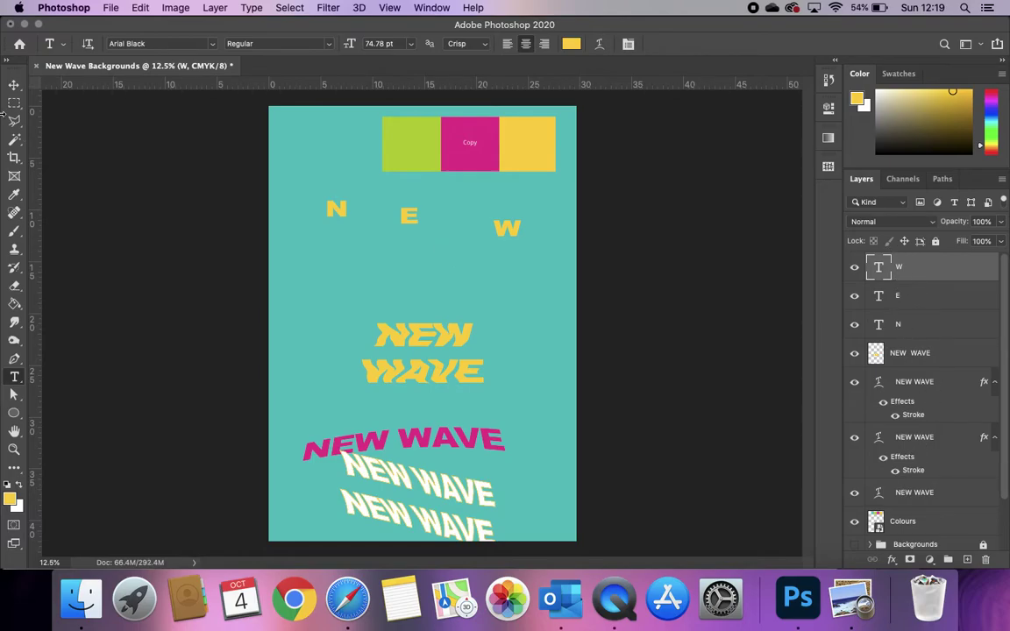
Move the letter W closer to the E and recolour it in the palette's magenta (#e14090).
{"action": "left_click", "coordinate": [18, 86]}
{"action": "left_click_drag", "start_coordinate": [505, 232], "coordinate": [462, 225]}
{"action": "double_click", "coordinate": [461, 226]}
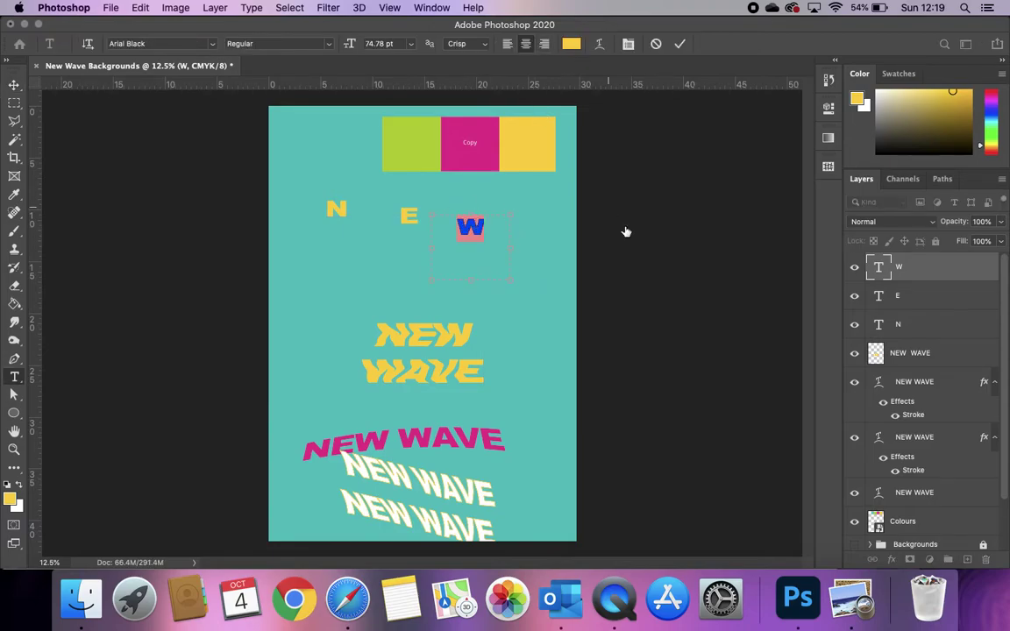
{"action": "left_click", "coordinate": [444, 127]}
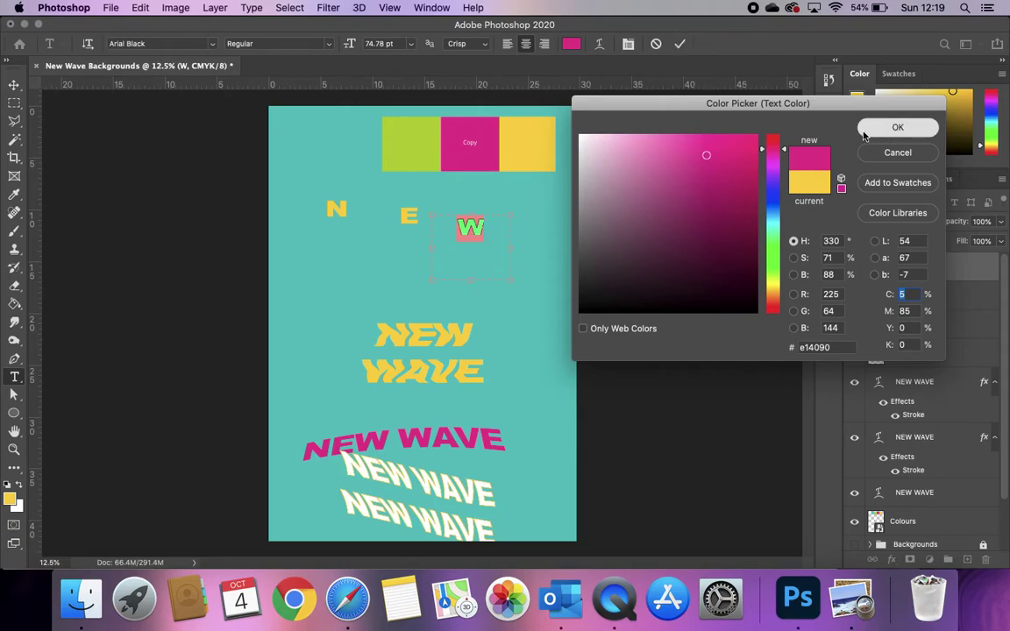
{"action": "left_click", "coordinate": [897, 127]}
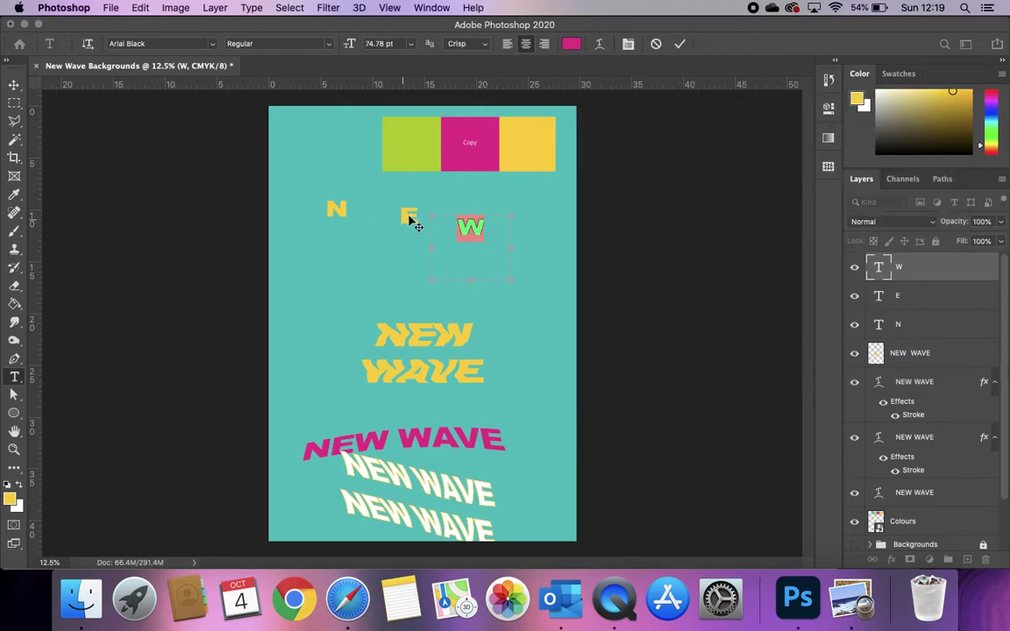
{"action": "left_click", "coordinate": [680, 43]}
{"action": "key", "text": "v"}
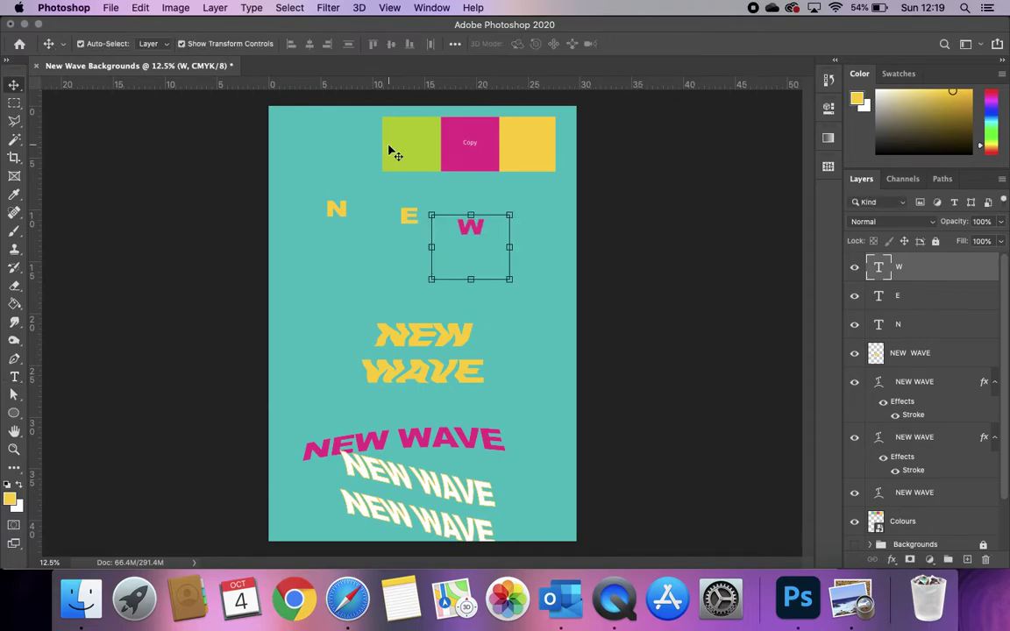
Change the font of the letter E to DIN Condensed Bold.
{"action": "left_click", "coordinate": [406, 214]}
{"action": "double_click", "coordinate": [405, 214]}
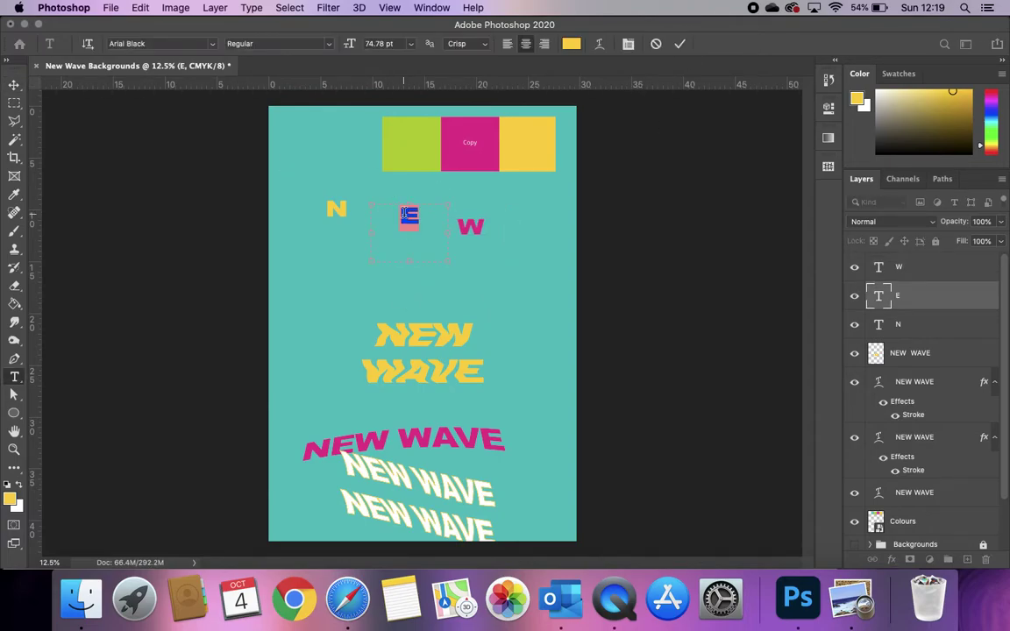
{"action": "left_click", "coordinate": [212, 44]}
{"action": "key", "text": "Down"}
{"action": "key", "text": "Down"}
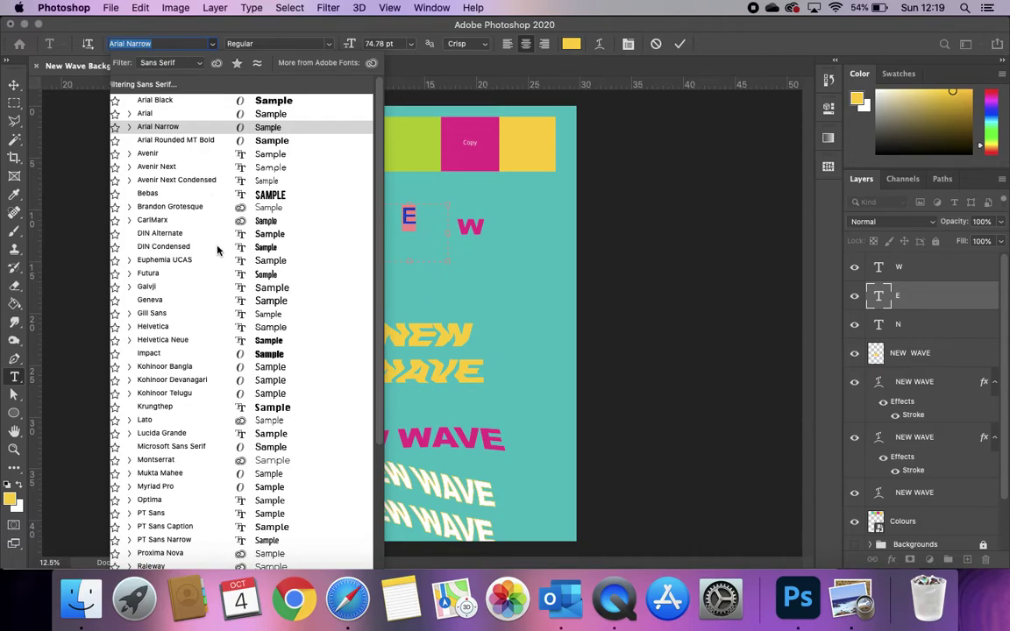
{"action": "left_click", "coordinate": [270, 249]}
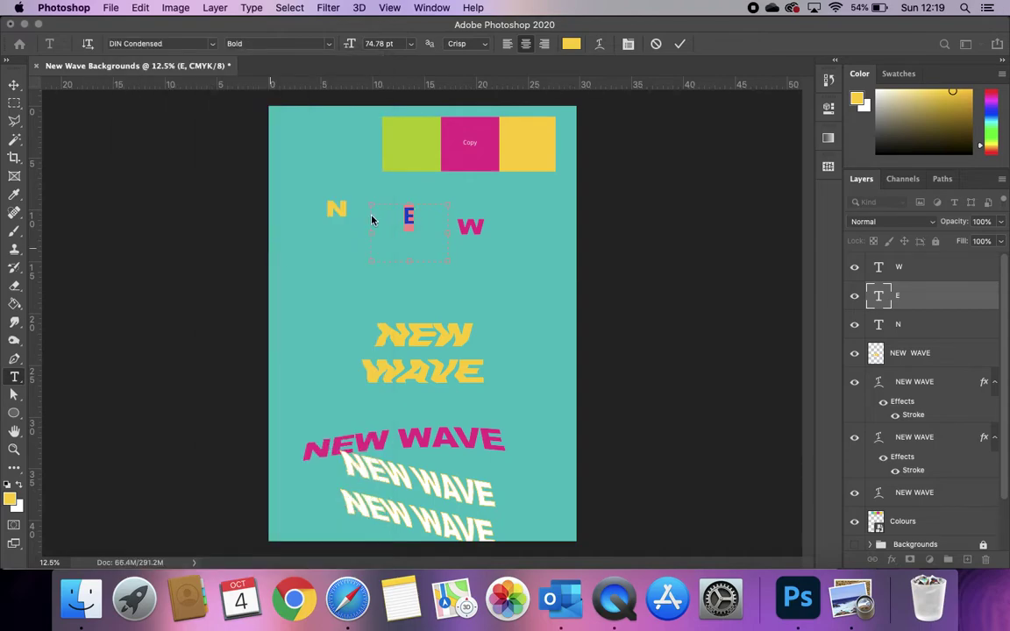
Recolour the letter E in the palette's green (#b7ce2f) and scale it to about 183%.
{"action": "left_click", "coordinate": [570, 44]}
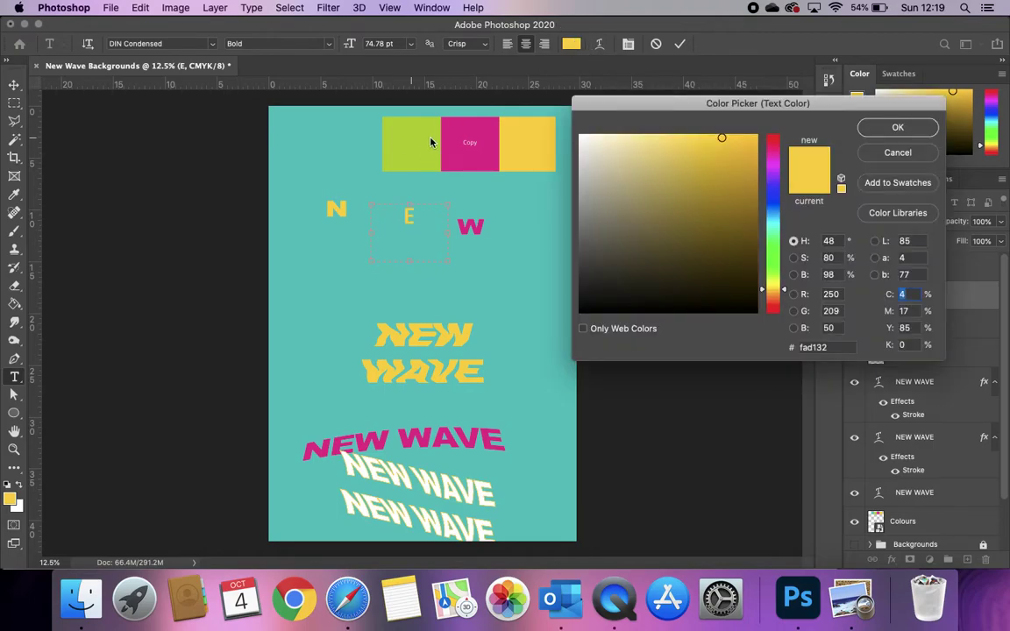
{"action": "left_click", "coordinate": [430, 142]}
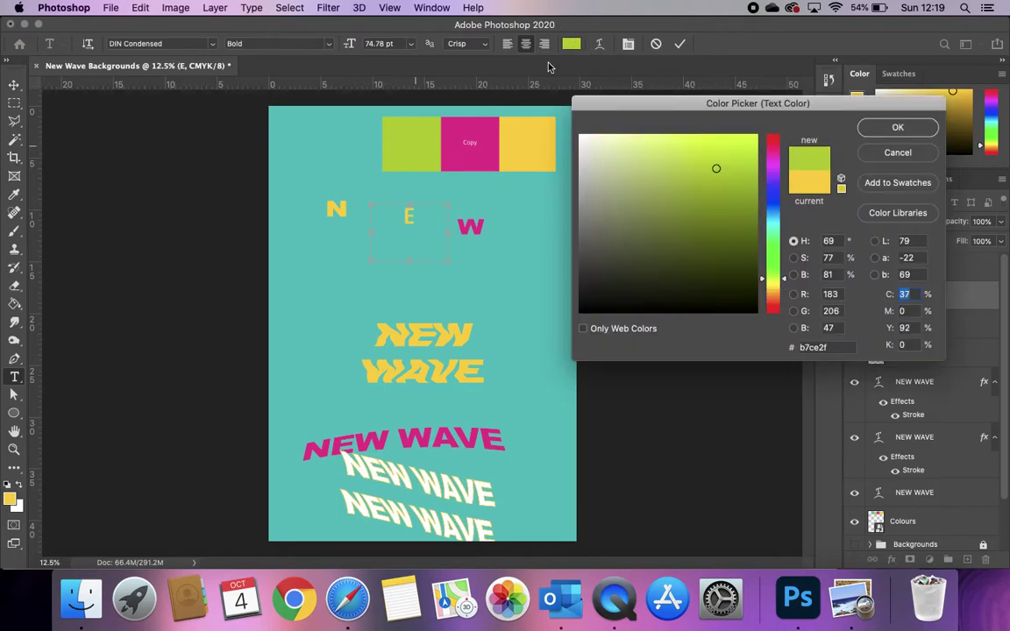
{"action": "left_click", "coordinate": [898, 128]}
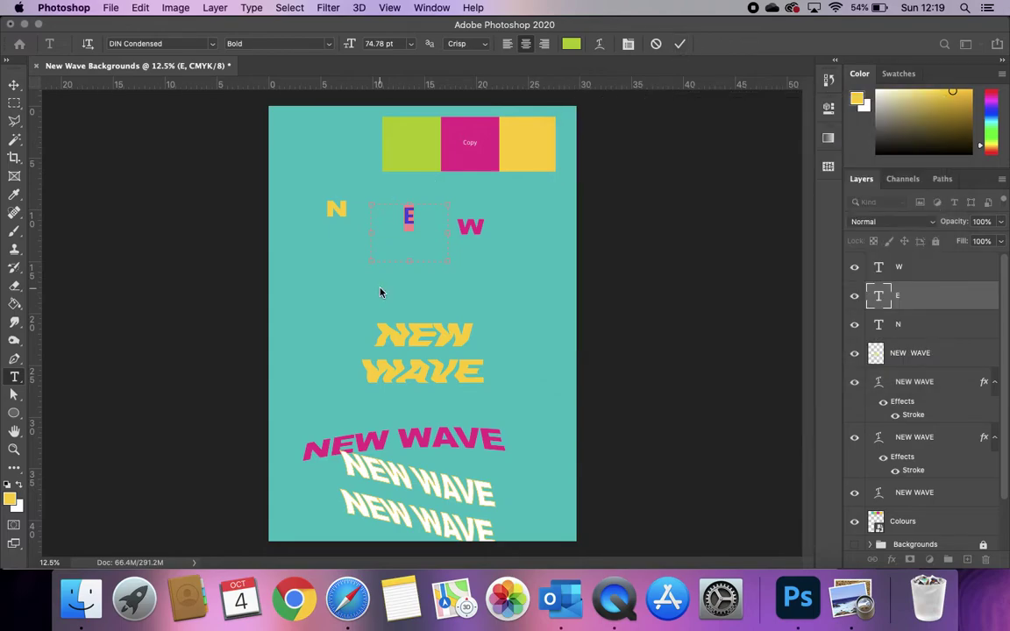
{"action": "left_click", "coordinate": [679, 42]}
{"action": "key", "text": "v"}
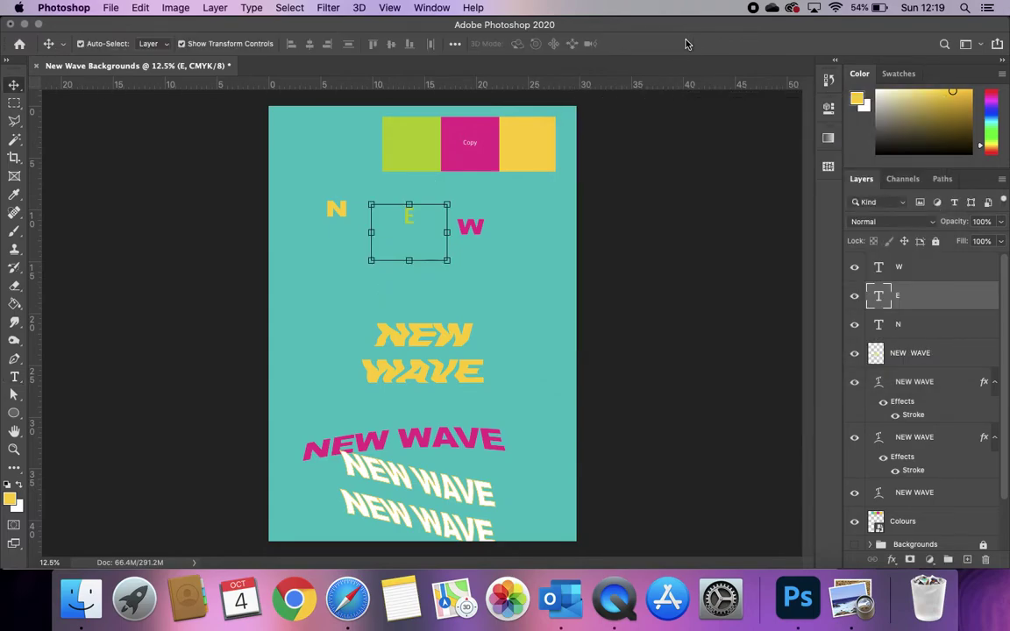
{"action": "left_click_drag", "start_coordinate": [448, 261], "coordinate": [506, 307]}
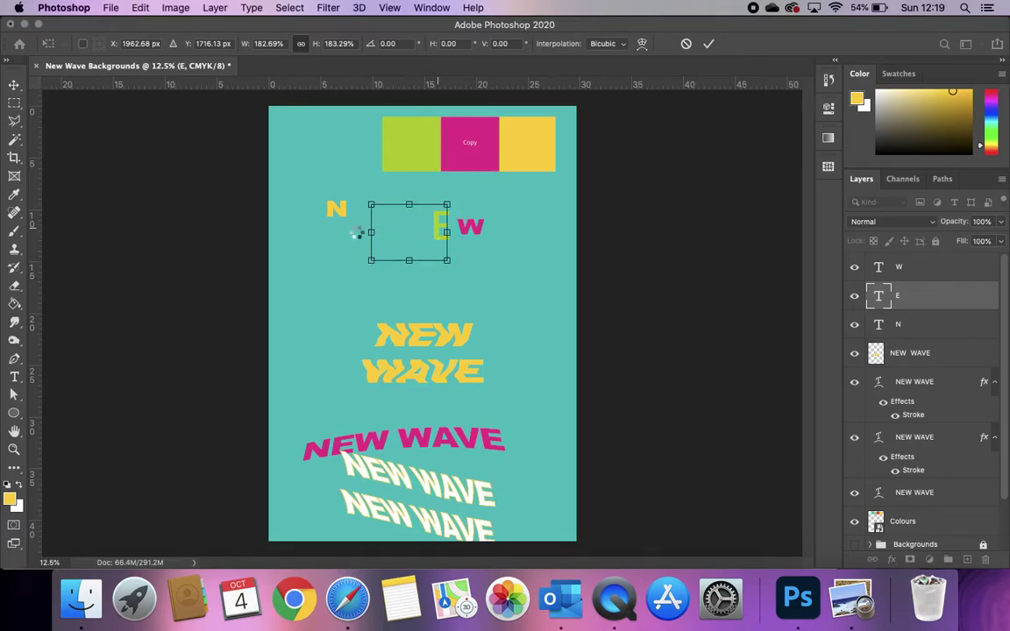
{"action": "key", "text": "Return"}
Move the yellow N next to the E and tilt it slightly clockwise, a little higher than the other letters.
{"action": "left_click", "coordinate": [341, 216]}
{"action": "double_click", "coordinate": [340, 215]}
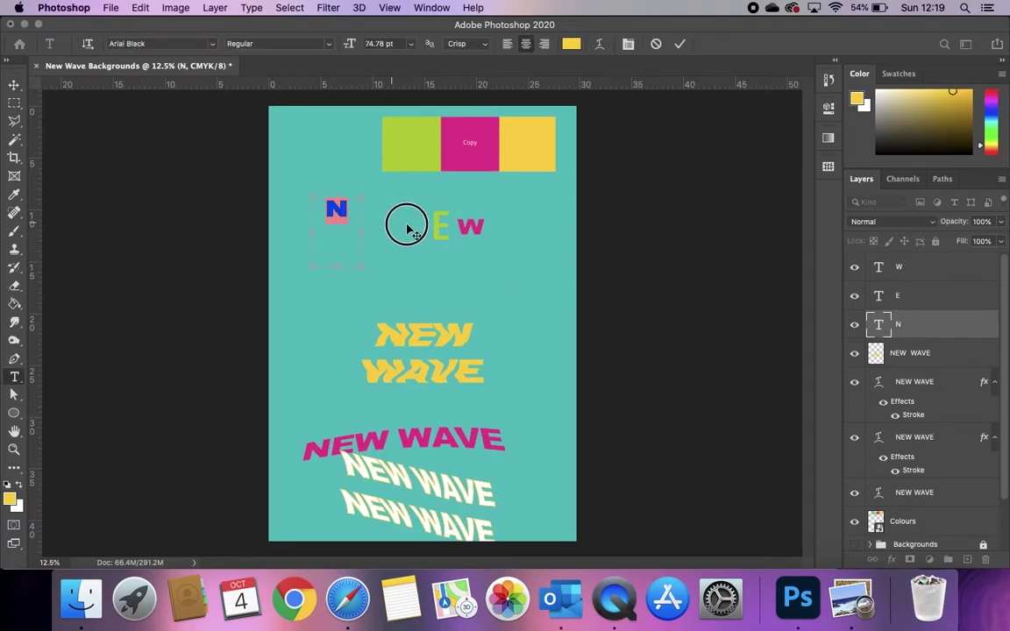
{"action": "key", "text": "Escape"}
{"action": "key", "text": "v"}
{"action": "left_click_drag", "start_coordinate": [333, 211], "coordinate": [405, 226]}
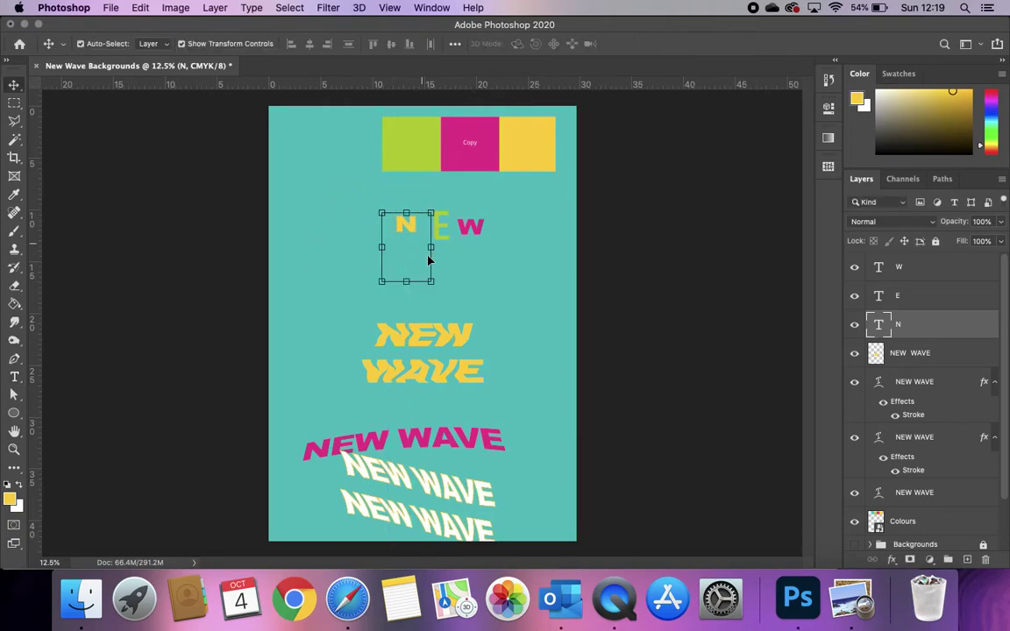
{"action": "left_click_drag", "start_coordinate": [439, 297], "coordinate": [414, 216]}
{"action": "key", "text": "Escape"}
Add a Drop Shadow layer style to the letter N.
{"action": "double_click", "coordinate": [955, 324]}
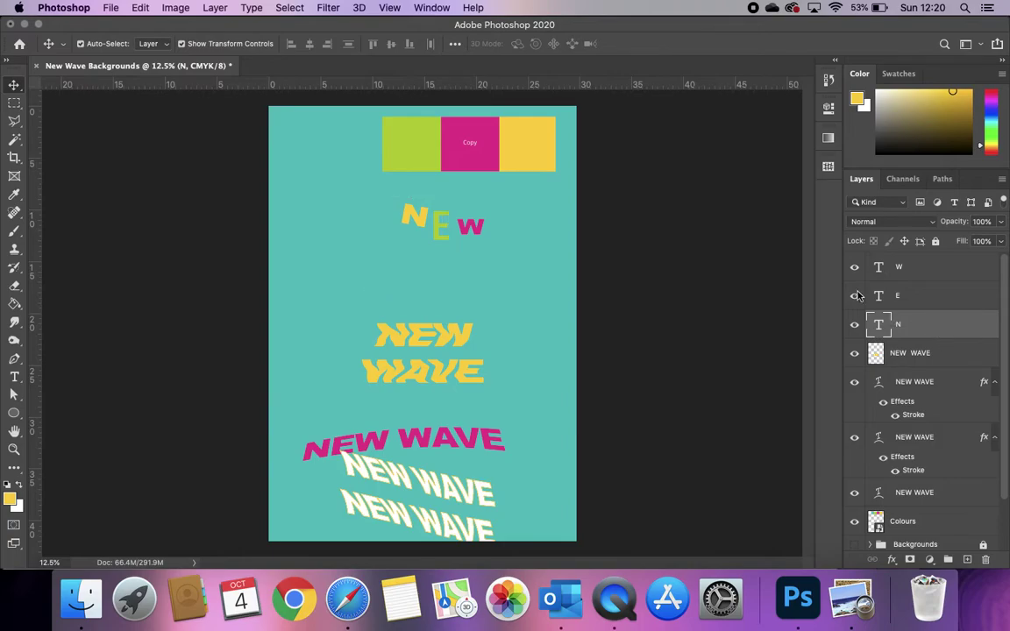
{"action": "left_click_drag", "start_coordinate": [675, 114], "coordinate": [835, 110]}
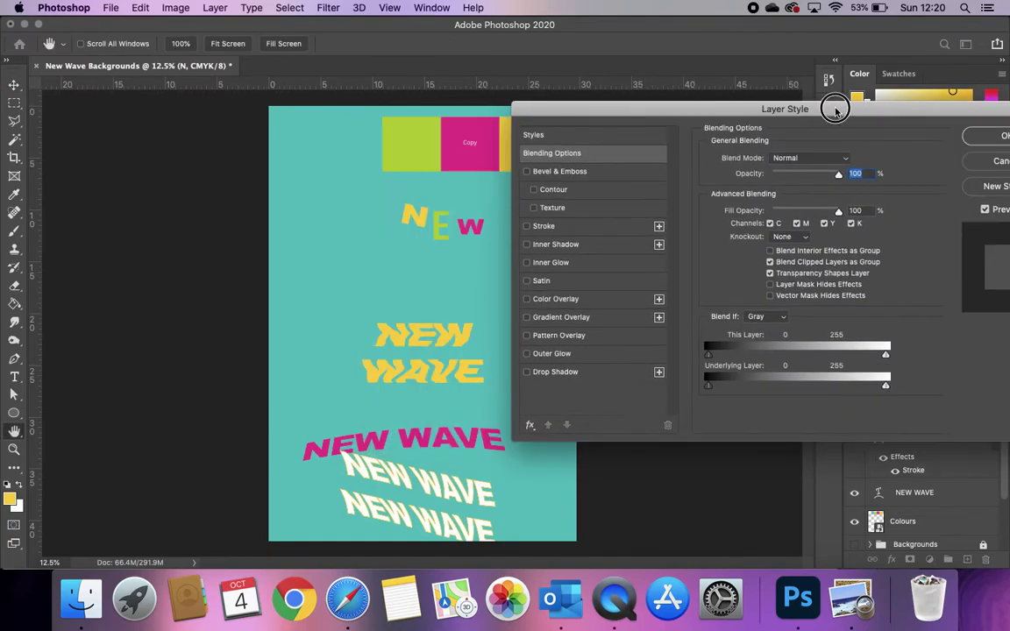
{"action": "left_click", "coordinate": [527, 371]}
{"action": "key", "text": "Return"}
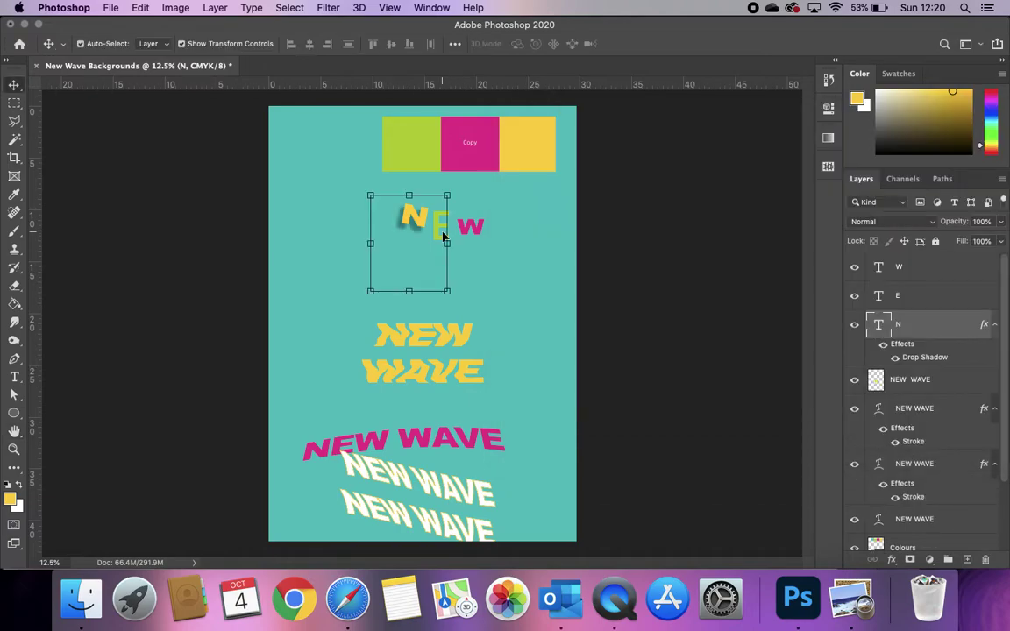
Enable a Gradient Overlay layer style on the green letter E.
{"action": "left_click", "coordinate": [441, 233]}
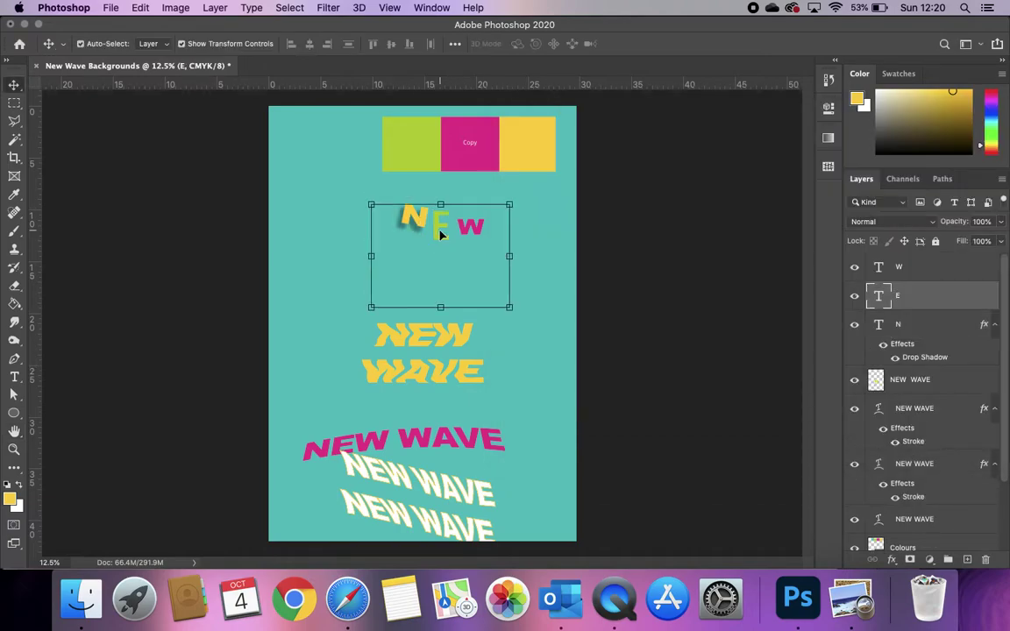
{"action": "double_click", "coordinate": [946, 303]}
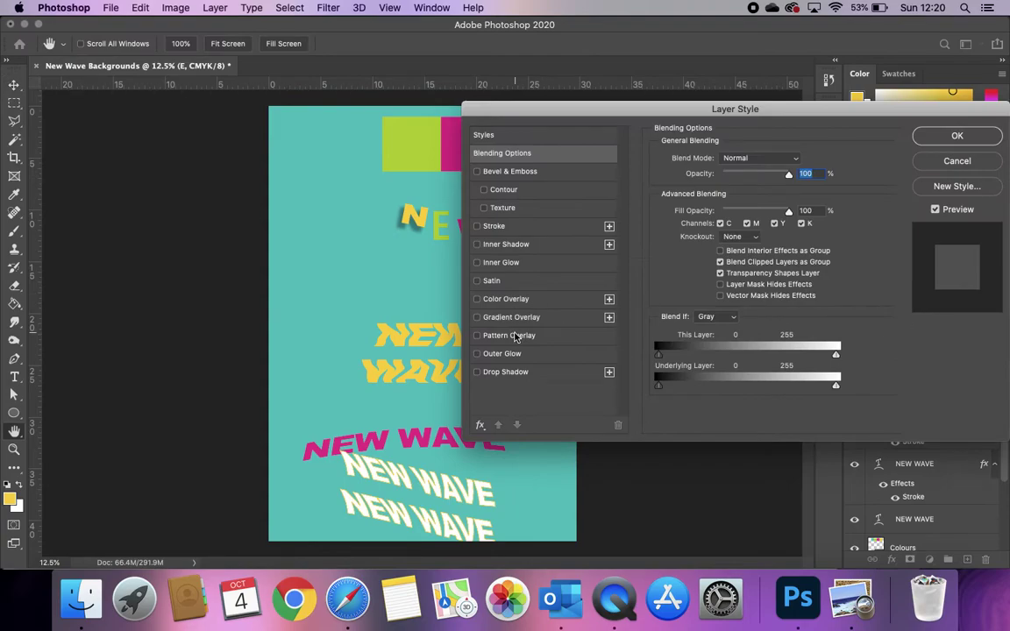
{"action": "left_click", "coordinate": [498, 316]}
{"action": "left_click", "coordinate": [477, 318]}
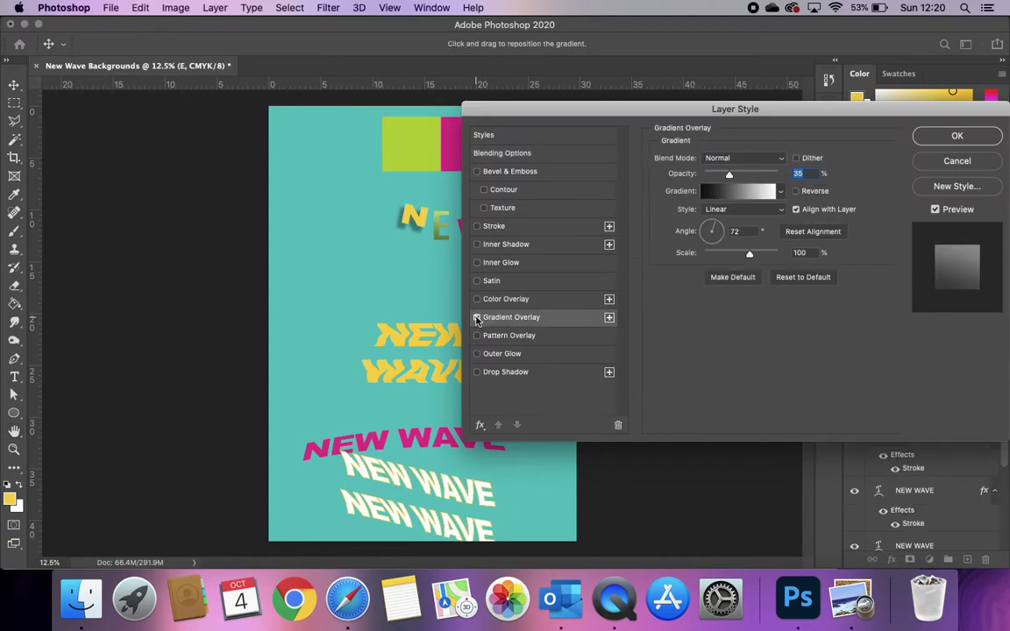
{"action": "left_click_drag", "start_coordinate": [615, 103], "coordinate": [668, 91]}
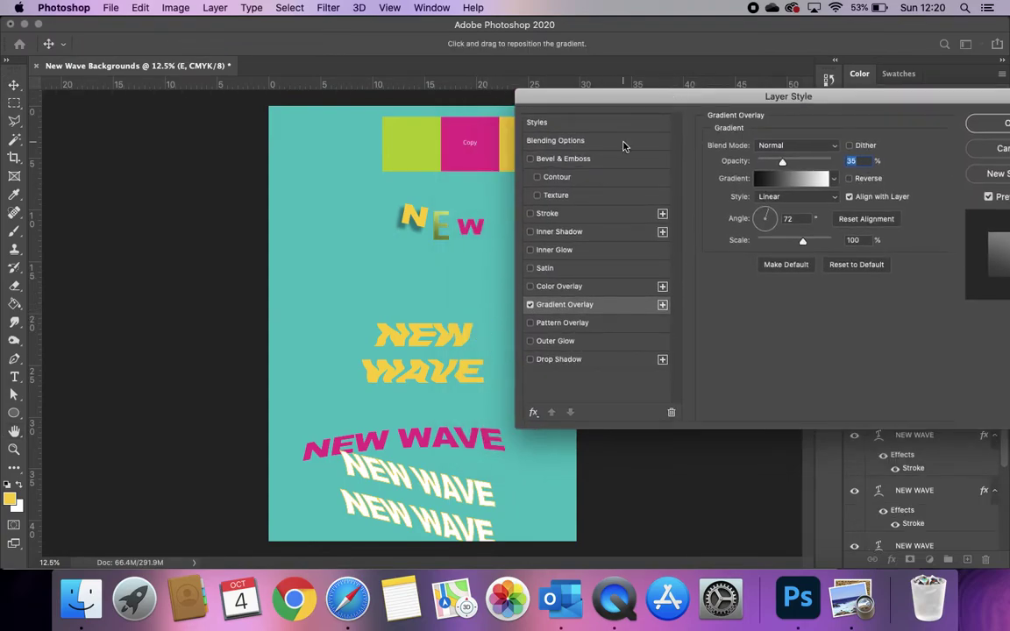
Choose a yellow-to-green preset for the E's gradient overlay and set its opacity to 50%.
{"action": "left_click", "coordinate": [822, 181]}
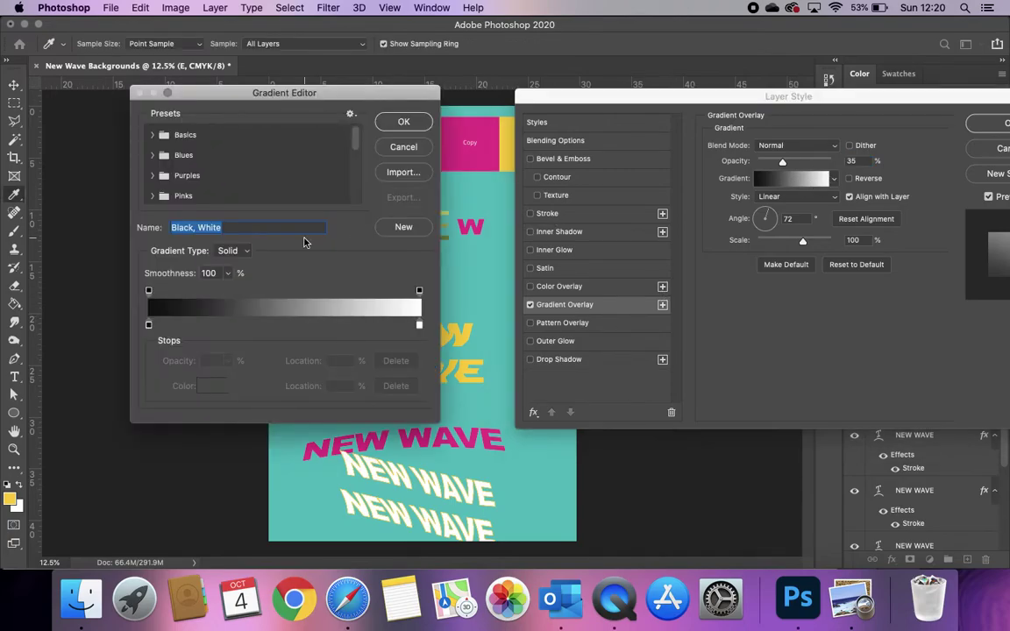
{"action": "left_click", "coordinate": [152, 175]}
{"action": "left_click", "coordinate": [214, 195]}
{"action": "scroll", "coordinate": [175, 166], "scroll_direction": "down", "scroll_amount": 2}
{"action": "left_click", "coordinate": [154, 141]}
{"action": "scroll", "coordinate": [207, 202], "scroll_direction": "down", "scroll_amount": 2}
{"action": "left_click", "coordinate": [155, 179]}
{"action": "scroll", "coordinate": [253, 190], "scroll_direction": "down", "scroll_amount": 3}
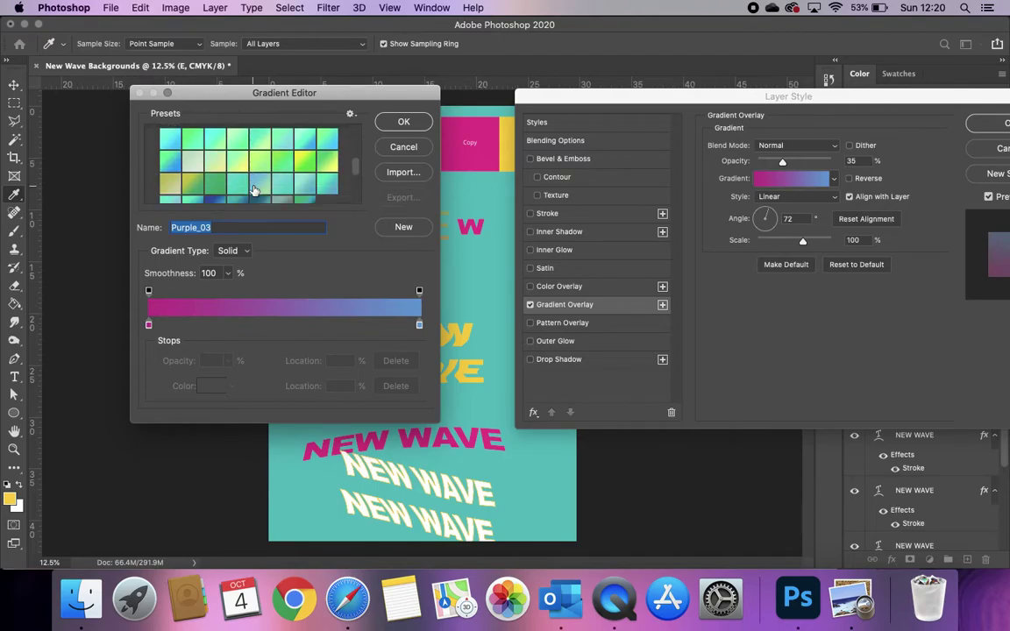
{"action": "scroll", "coordinate": [254, 190], "scroll_direction": "down", "scroll_amount": 1}
{"action": "left_click", "coordinate": [274, 126]}
{"action": "left_click", "coordinate": [391, 125]}
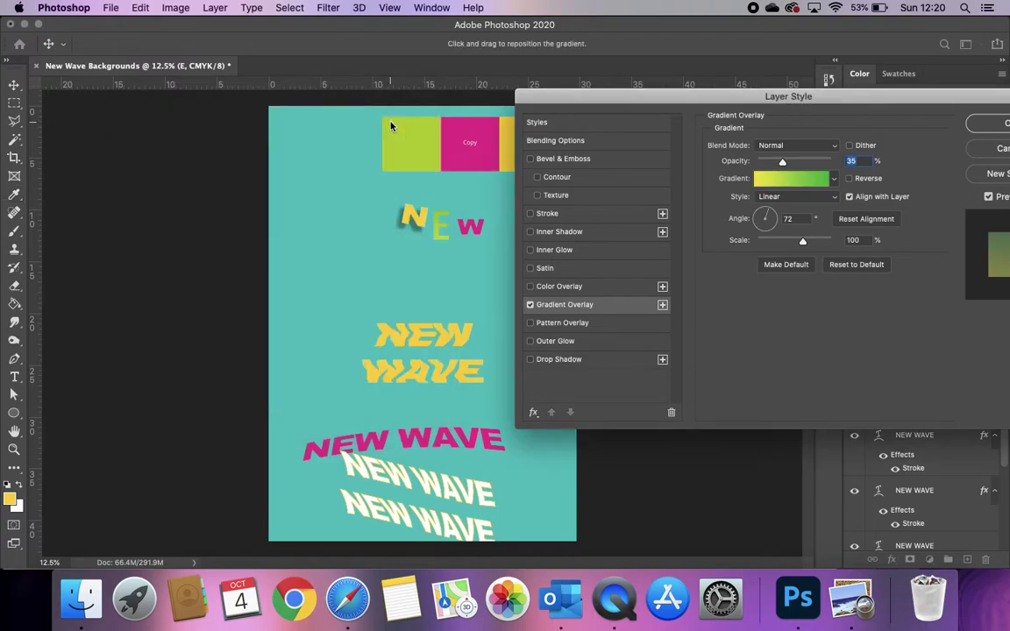
{"action": "left_click_drag", "start_coordinate": [784, 163], "coordinate": [793, 165]}
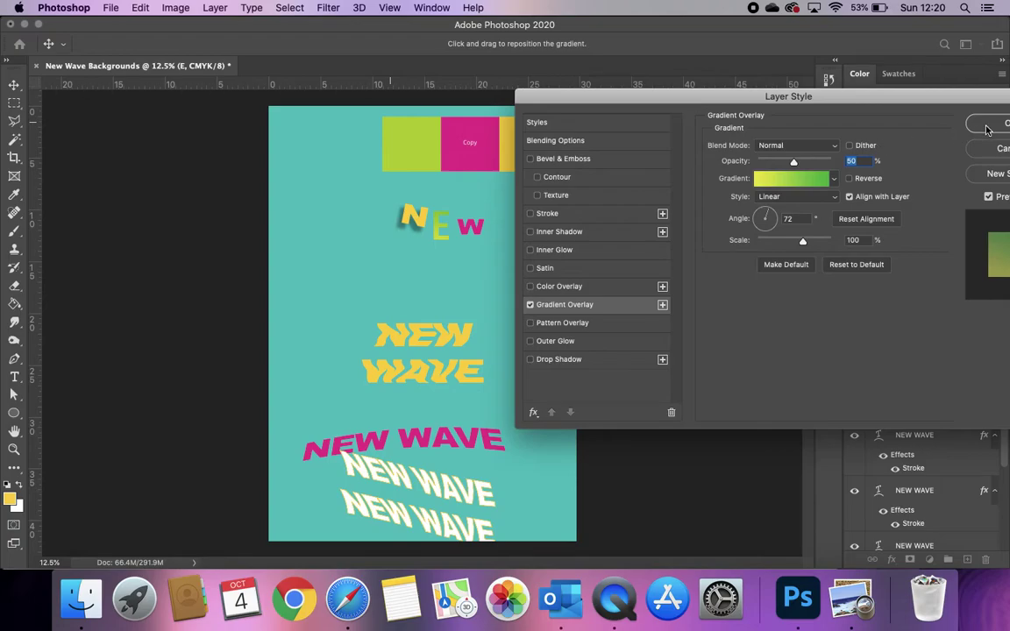
Add a 5 px stroke in the palette's magenta (#e14090) to the letter E and apply the layer style.
{"action": "left_click", "coordinate": [540, 214]}
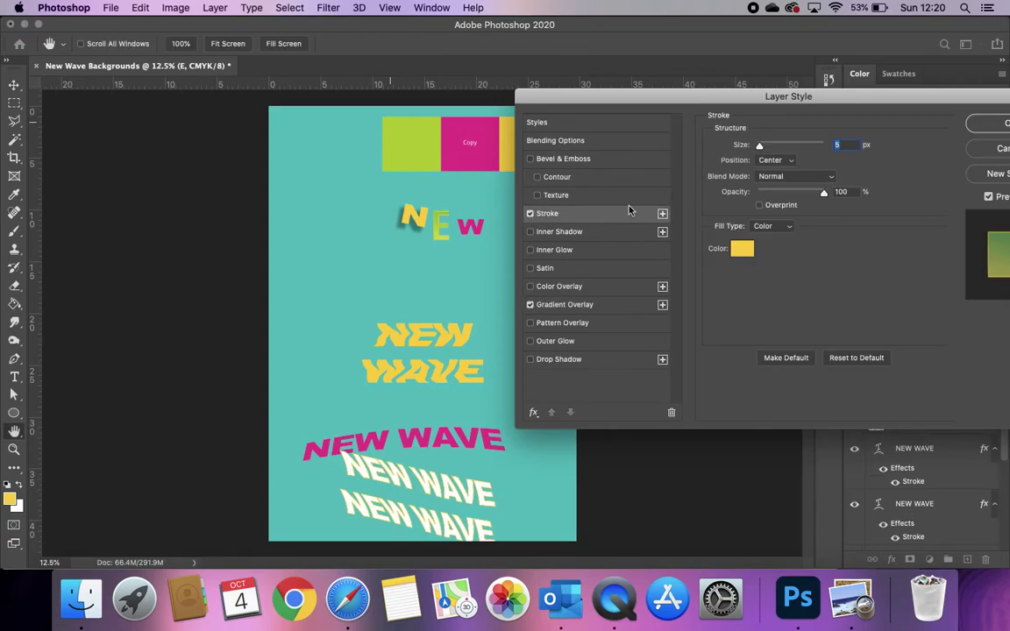
{"action": "left_click", "coordinate": [742, 250]}
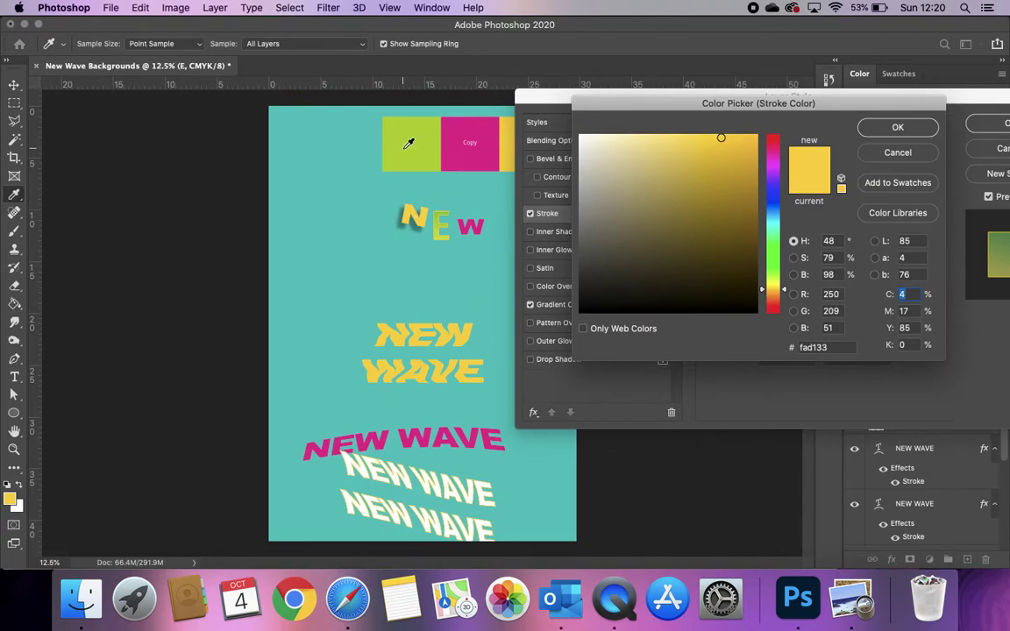
{"action": "left_click", "coordinate": [447, 146]}
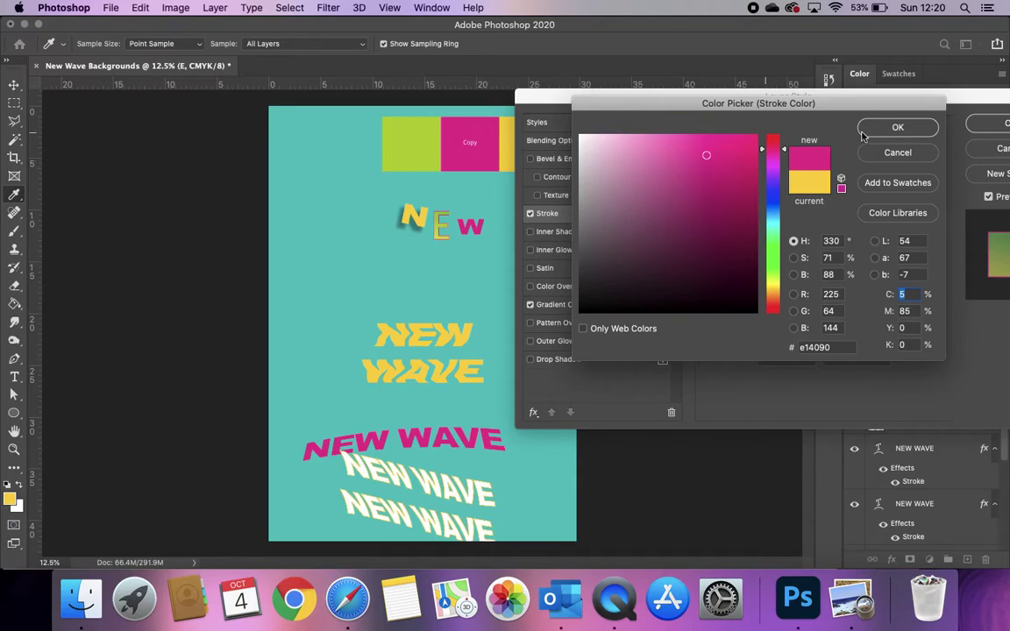
{"action": "left_click", "coordinate": [899, 128]}
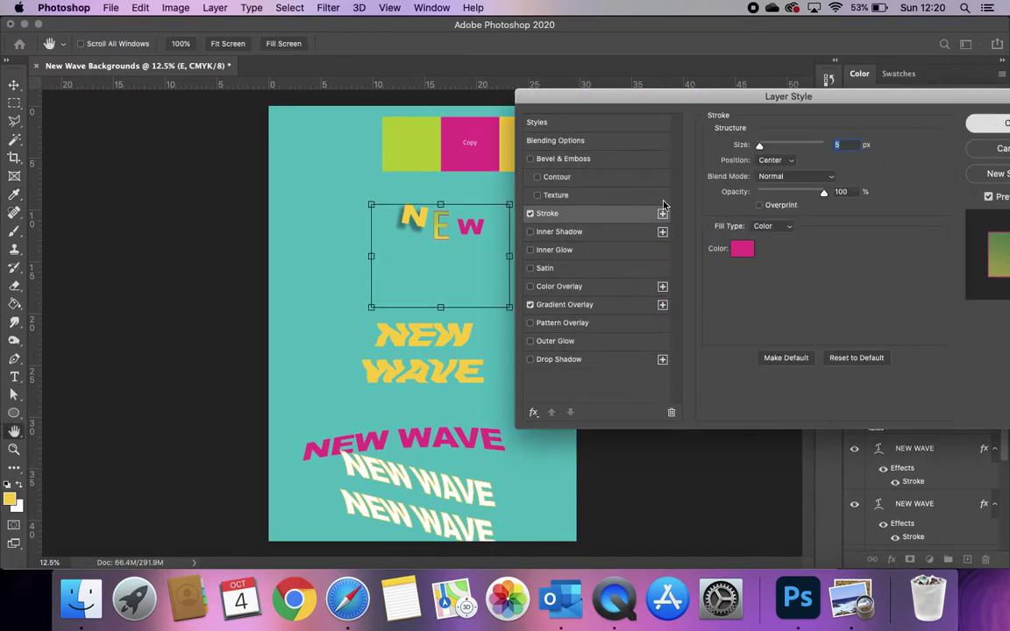
{"action": "left_click", "coordinate": [989, 123]}
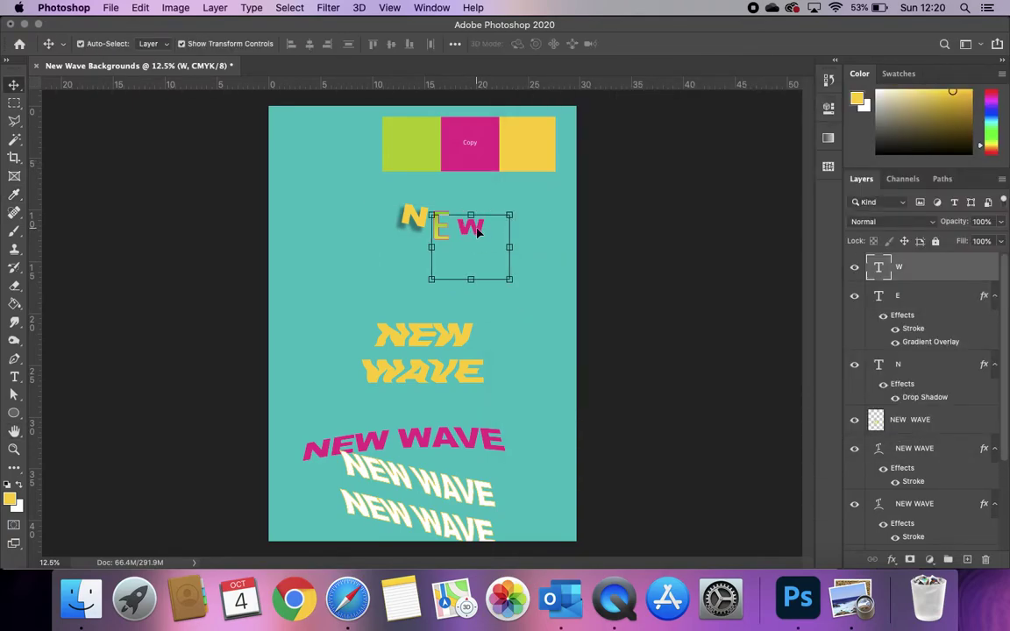
Add an Outer Glow layer style to the letter W with 93% opacity and 39% spread.
{"action": "double_click", "coordinate": [472, 229]}
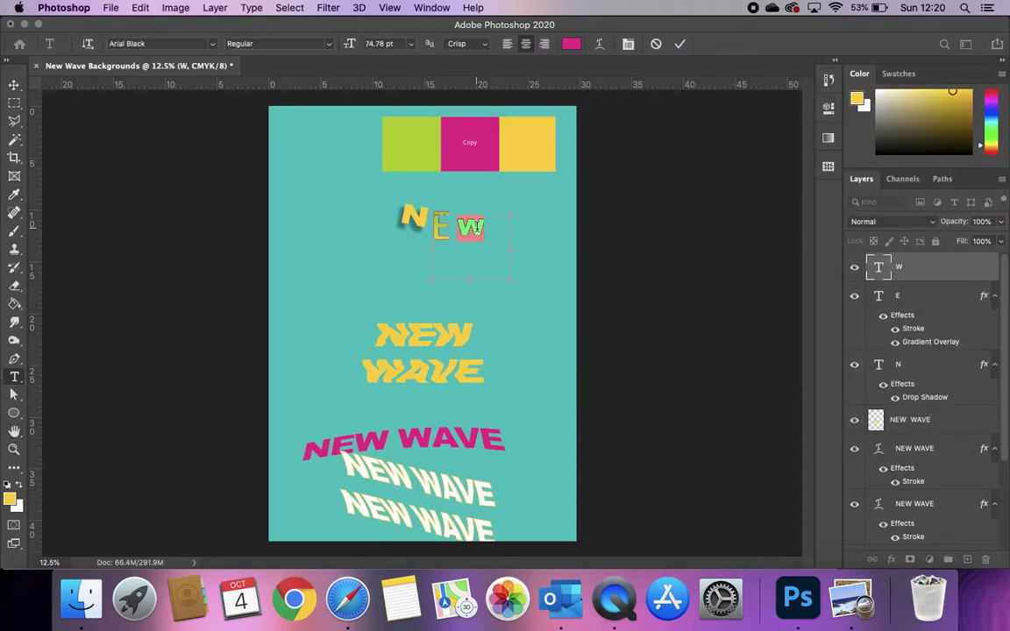
{"action": "left_click", "coordinate": [679, 43]}
{"action": "double_click", "coordinate": [959, 271]}
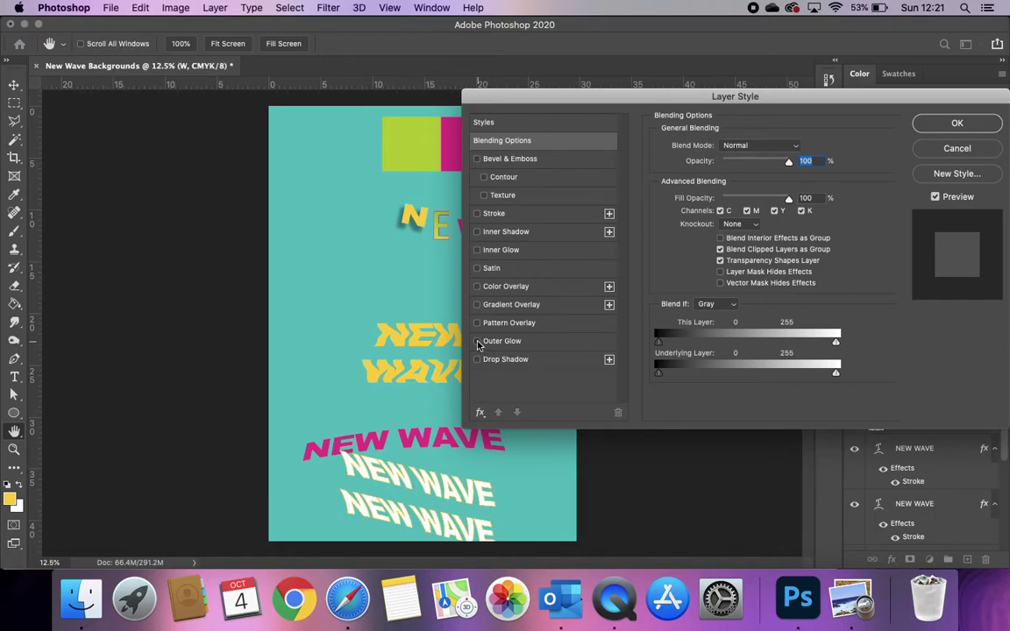
{"action": "left_click", "coordinate": [477, 343]}
{"action": "left_click_drag", "start_coordinate": [784, 94], "coordinate": [807, 106]}
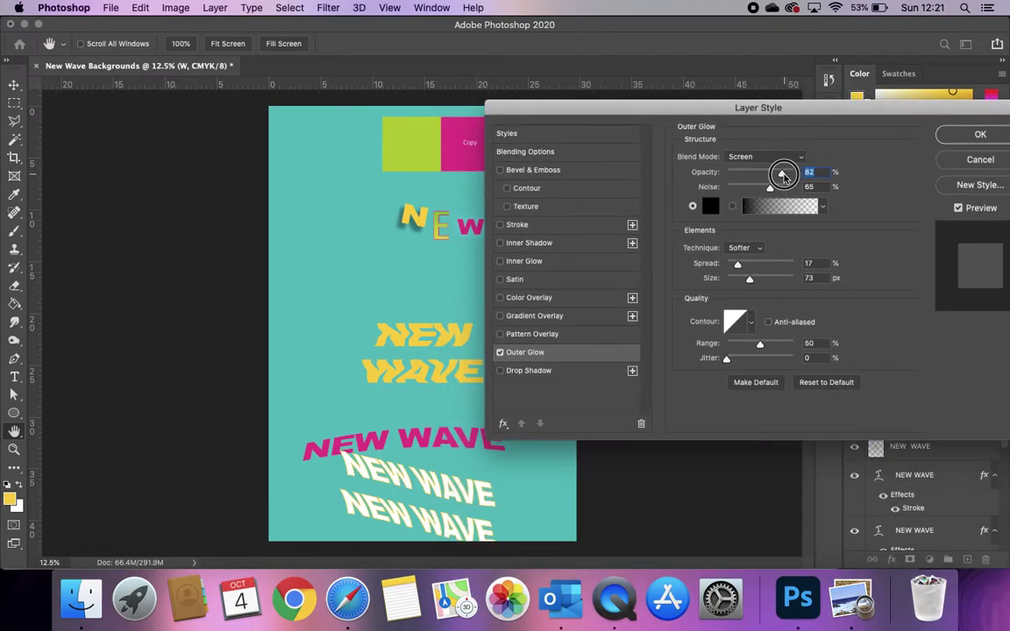
{"action": "left_click_drag", "start_coordinate": [789, 177], "coordinate": [792, 175]}
{"action": "left_click_drag", "start_coordinate": [742, 265], "coordinate": [751, 267]}
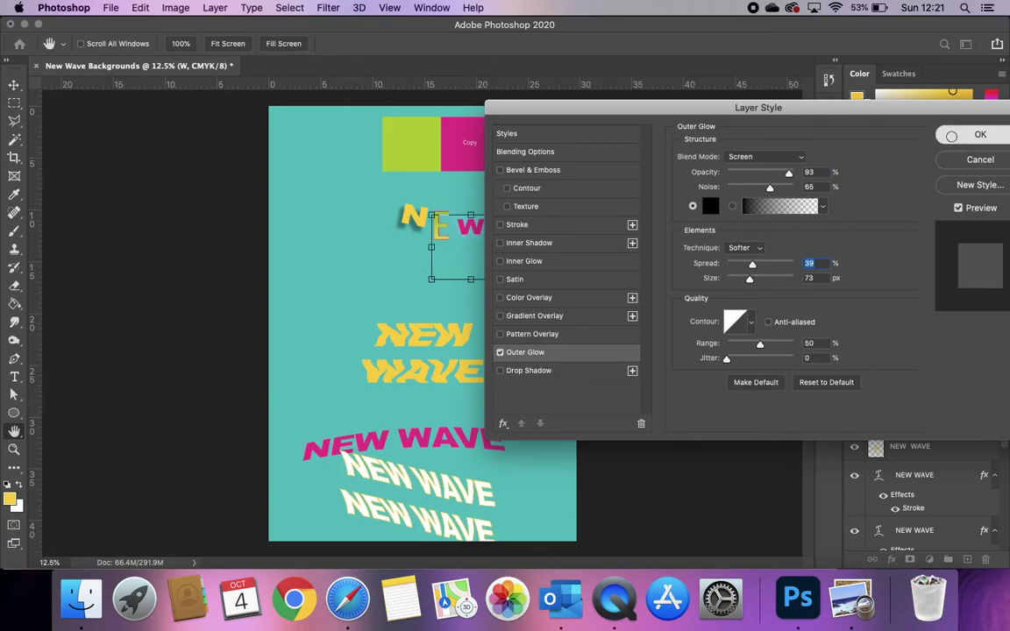
{"action": "left_click", "coordinate": [978, 134]}
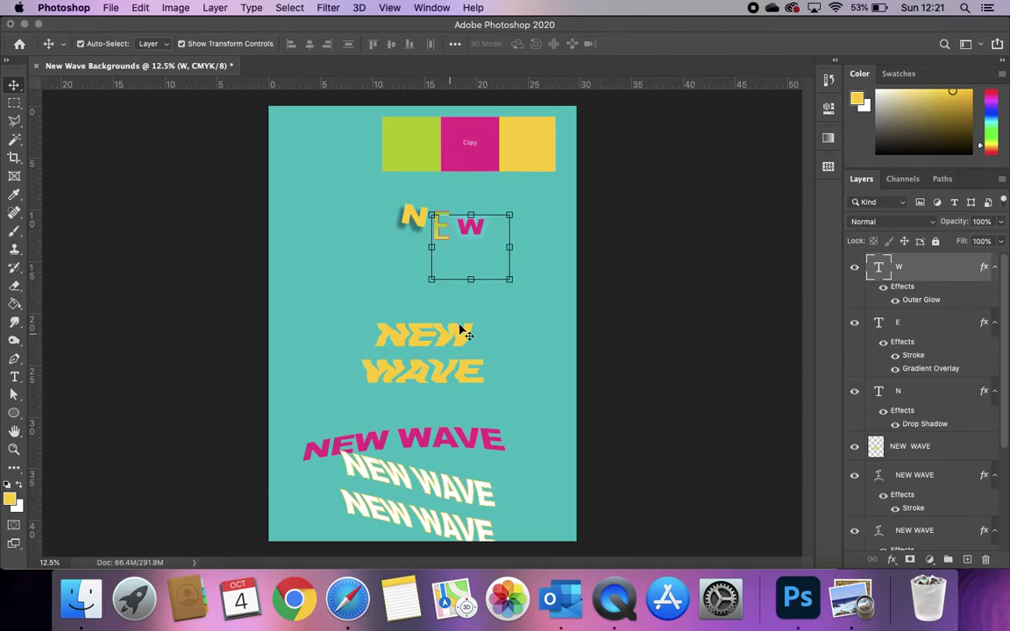
Nudge the separate N, E and W letters to adjust the spacing and height within the word NEW.
{"action": "left_click_drag", "start_coordinate": [409, 219], "coordinate": [401, 219]}
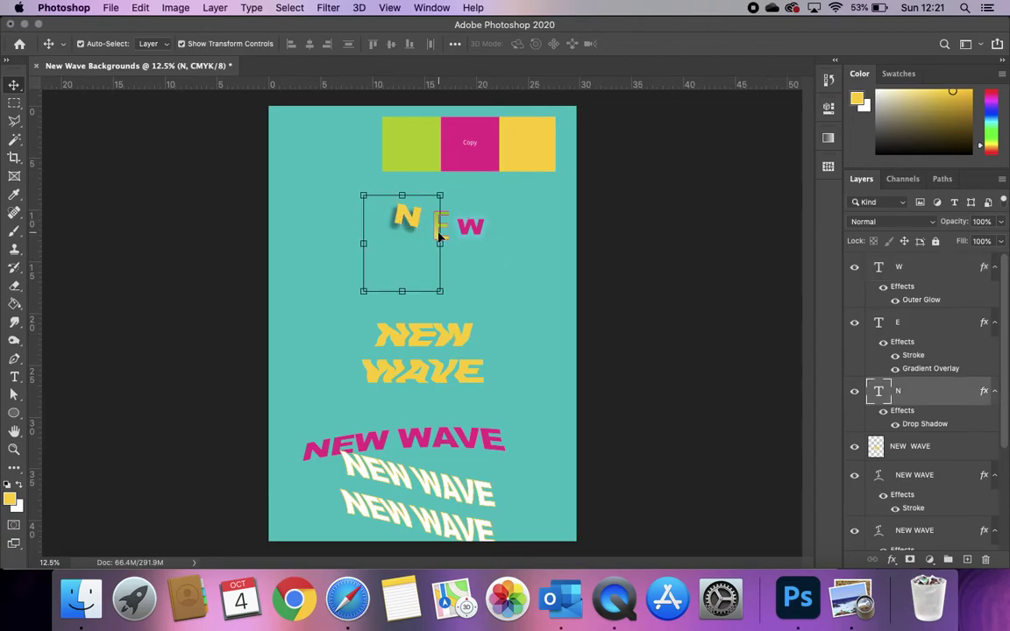
{"action": "left_click_drag", "start_coordinate": [478, 230], "coordinate": [435, 226]}
{"action": "left_click", "coordinate": [441, 229]}
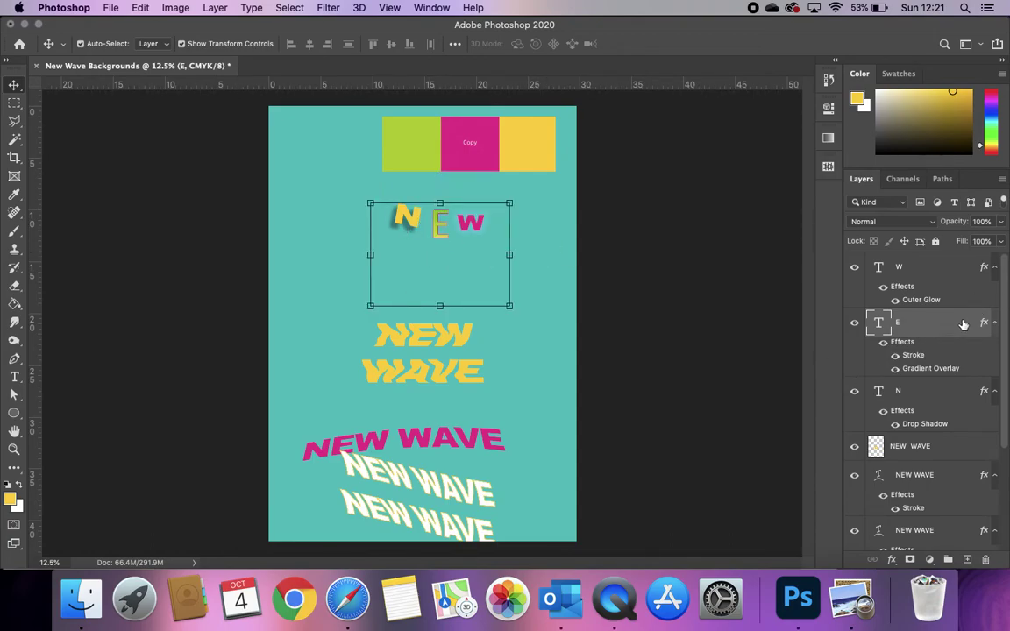
Switch to Safari to view the typography examples on the New Wave Inspiration slide, and return to Photoshop.
{"action": "left_click", "coordinate": [622, 341]}
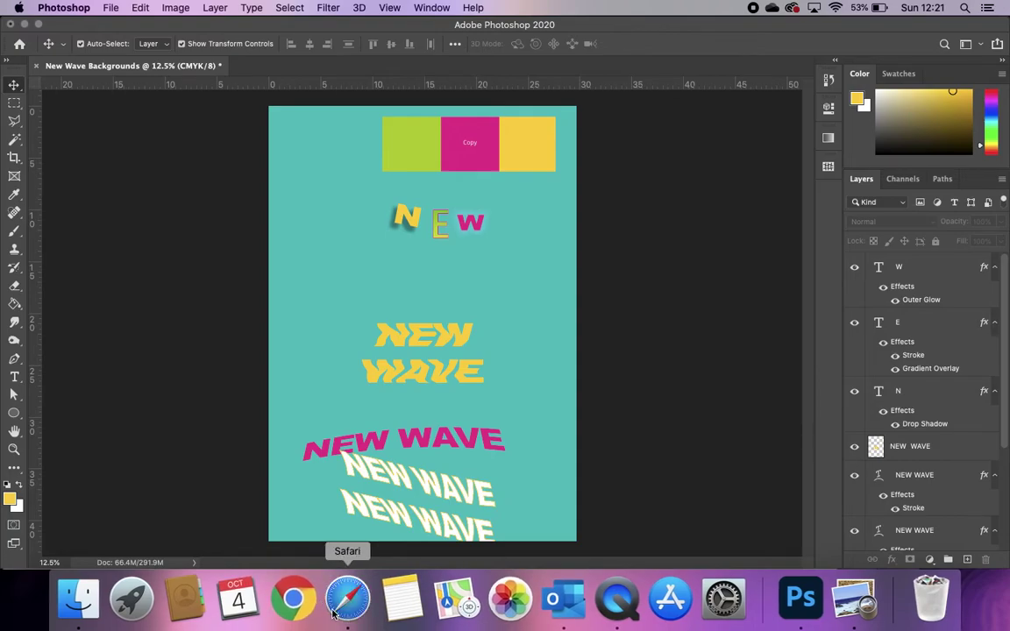
{"action": "left_click", "coordinate": [348, 602]}
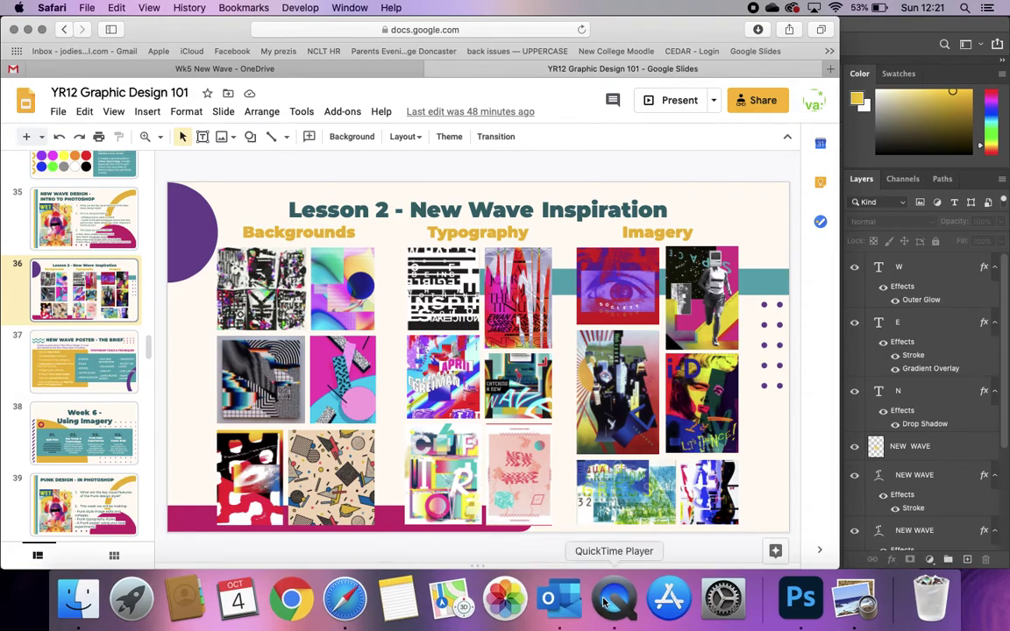
{"action": "left_click", "coordinate": [798, 601]}
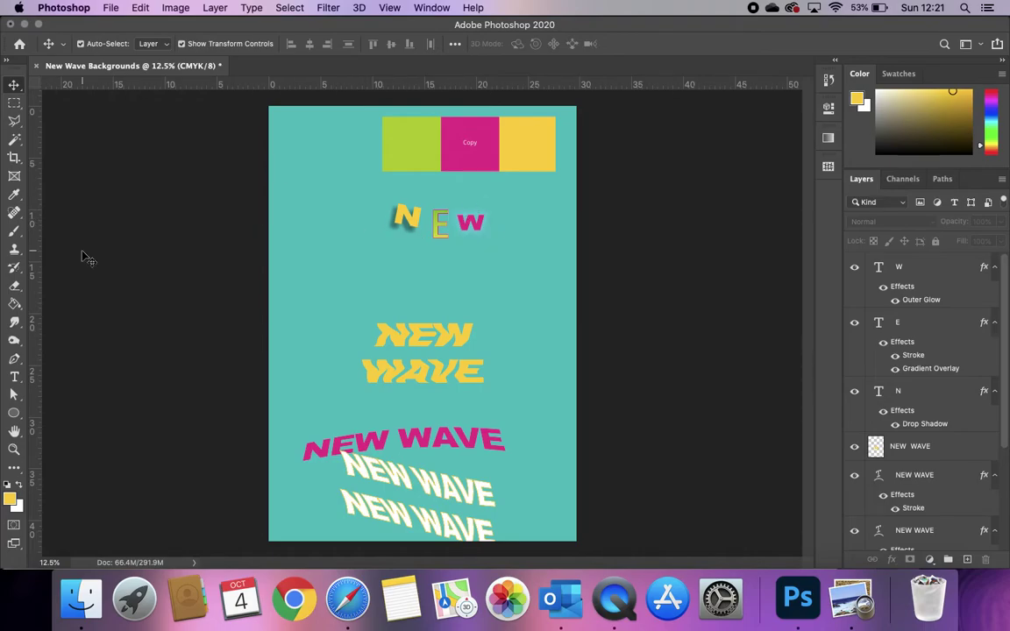
Add a text box reading NEW WAVE on two lines between the separate letters and the yellow title.
{"action": "key", "text": "t"}
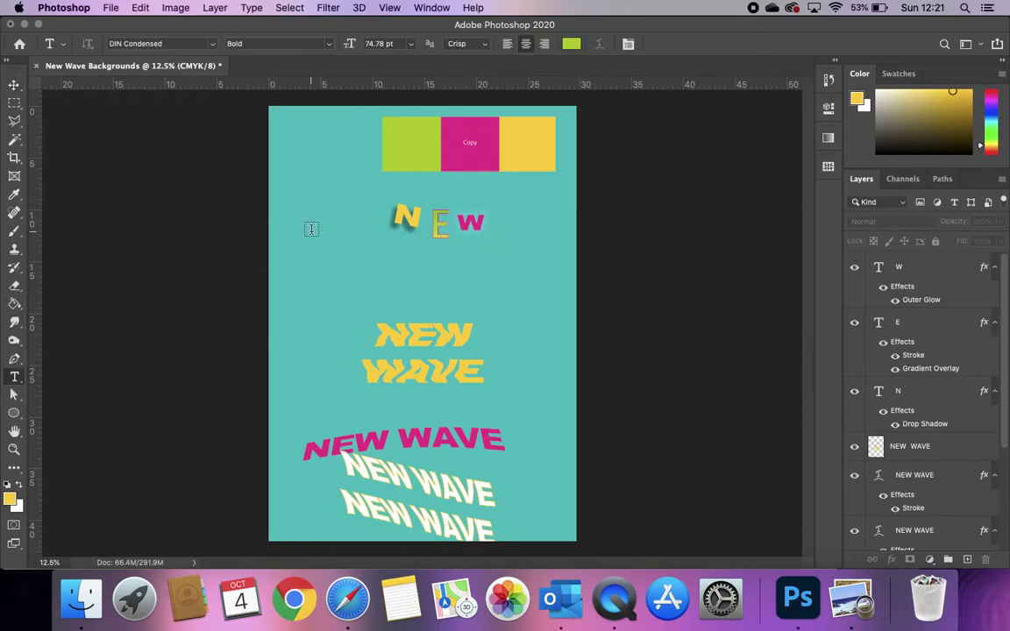
{"action": "left_click_drag", "start_coordinate": [309, 254], "coordinate": [545, 299]}
{"action": "type", "text": "NEW"}
{"action": "key", "text": "Return"}
{"action": "type", "text": "WAVE"}
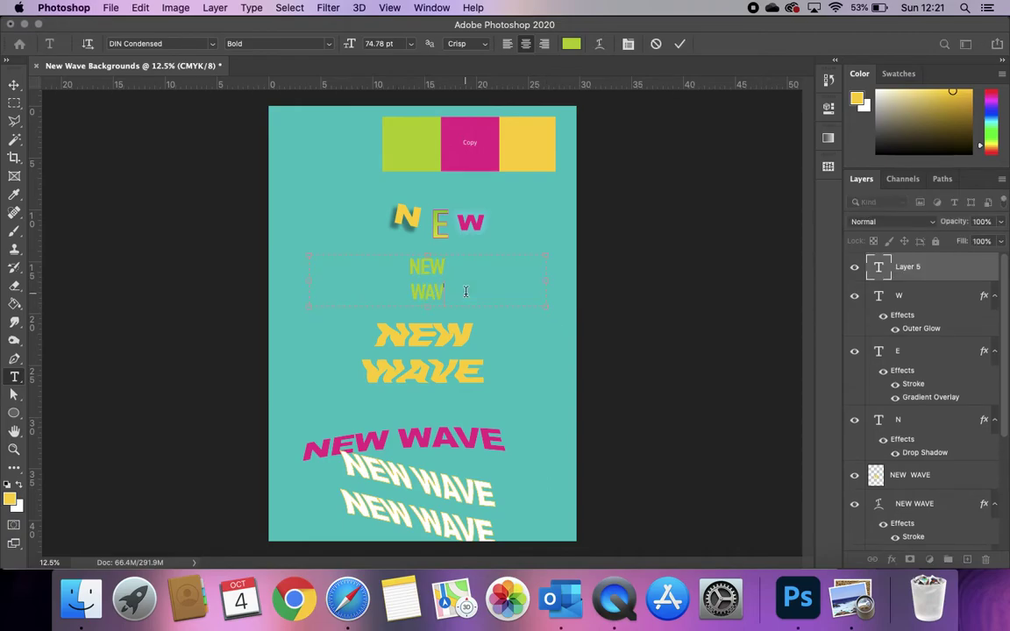
{"action": "key", "text": "Escape"}
{"action": "key", "text": "v"}
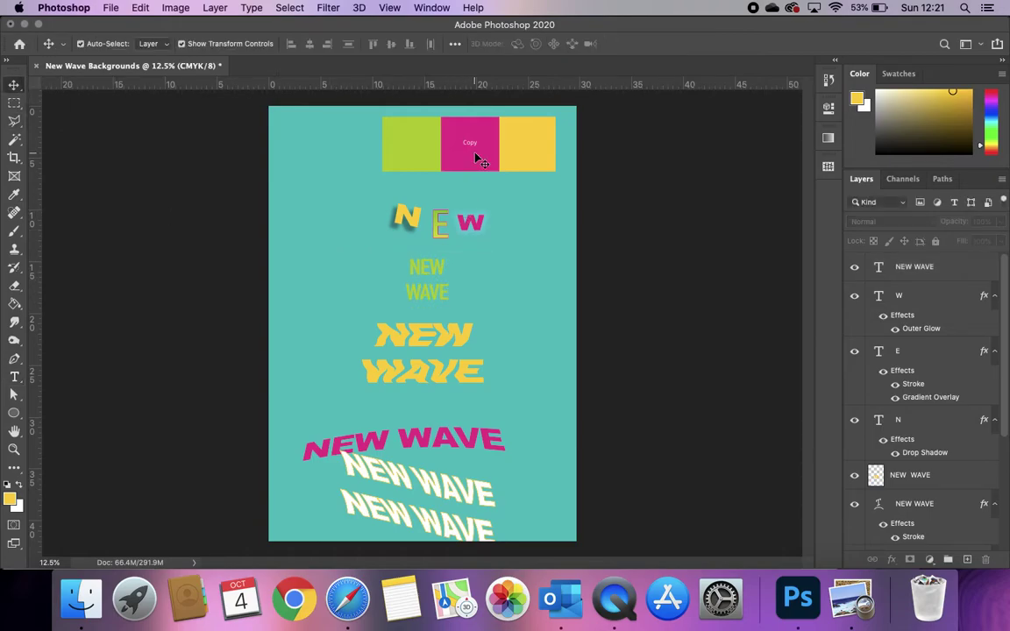
Move the colour swatches up to the poster's edge, and link the N, E and W layers to shift the letters up and left.
{"action": "left_click_drag", "start_coordinate": [474, 155], "coordinate": [476, 146]}
{"action": "left_click", "coordinate": [405, 218]}
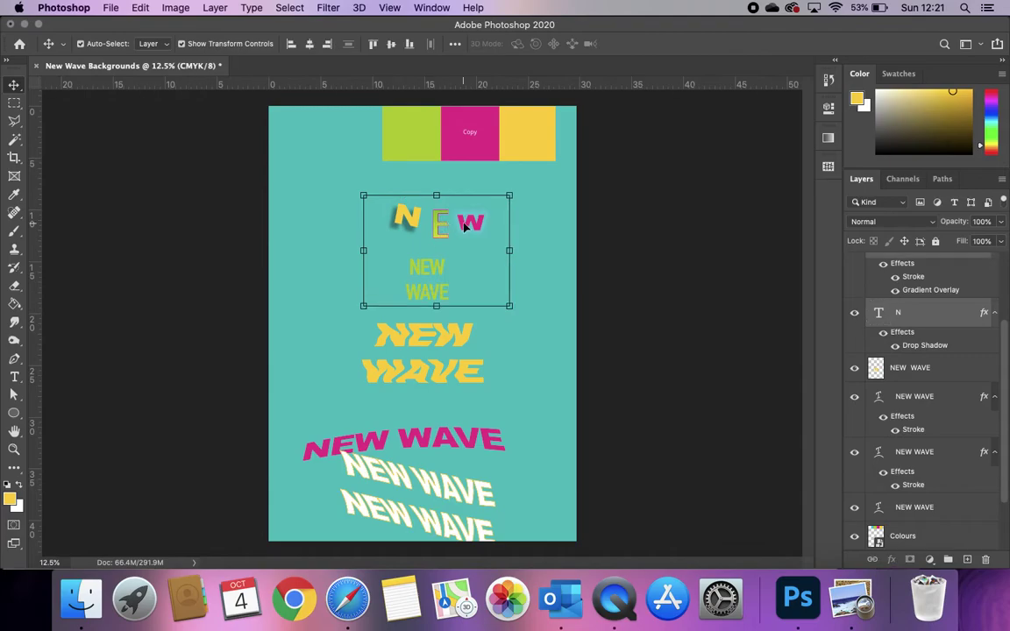
{"action": "left_click", "coordinate": [474, 224], "text": "shift"}
{"action": "scroll", "coordinate": [1003, 314], "scroll_direction": "up", "scroll_amount": 3}
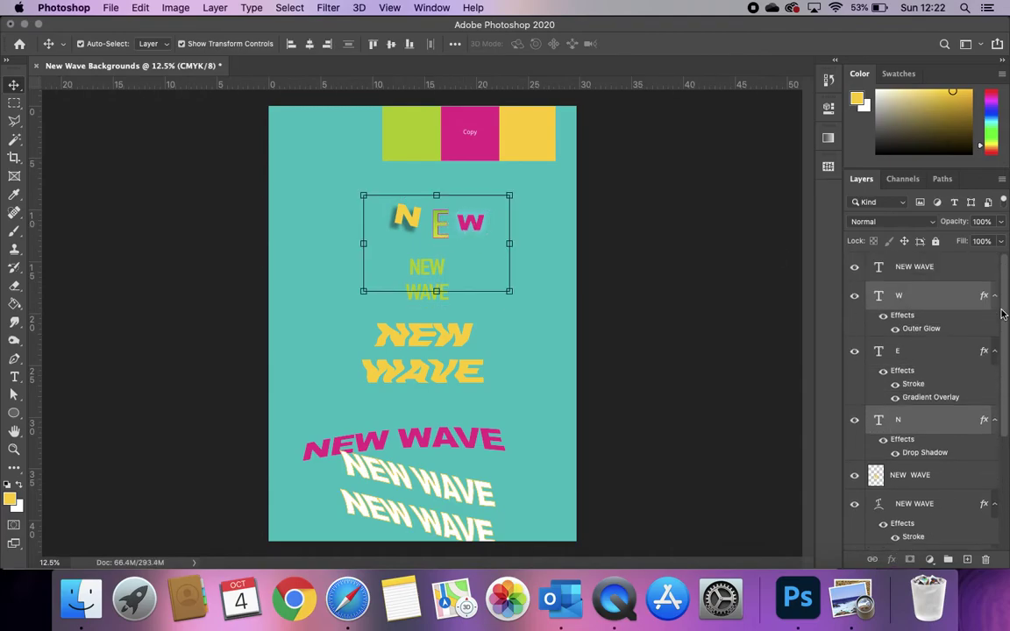
{"action": "left_click", "coordinate": [942, 360], "text": "shift"}
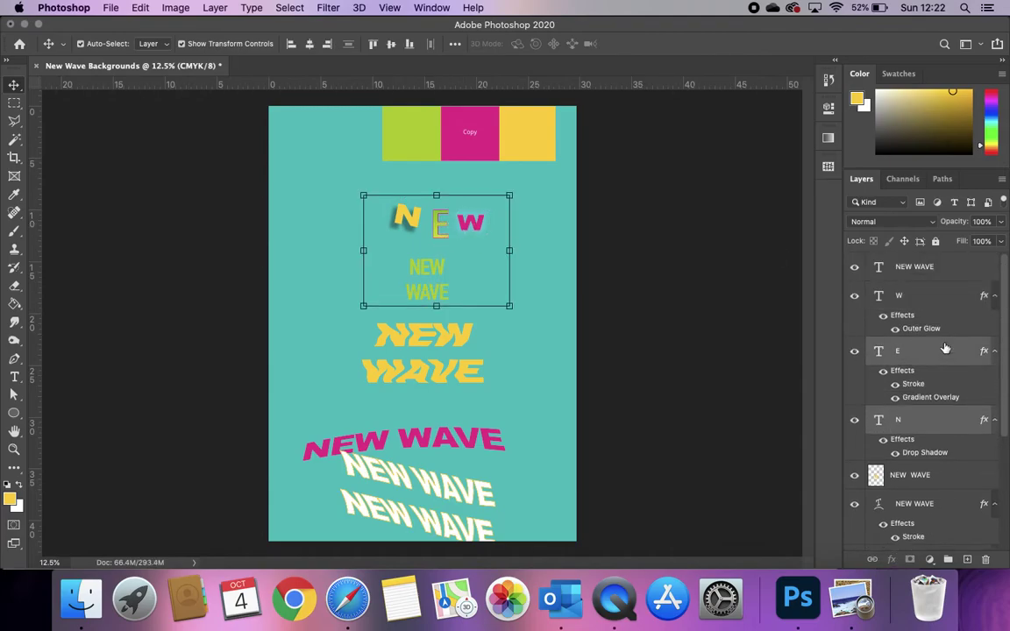
{"action": "left_click", "coordinate": [912, 295]}
{"action": "left_click", "coordinate": [927, 426], "text": "shift"}
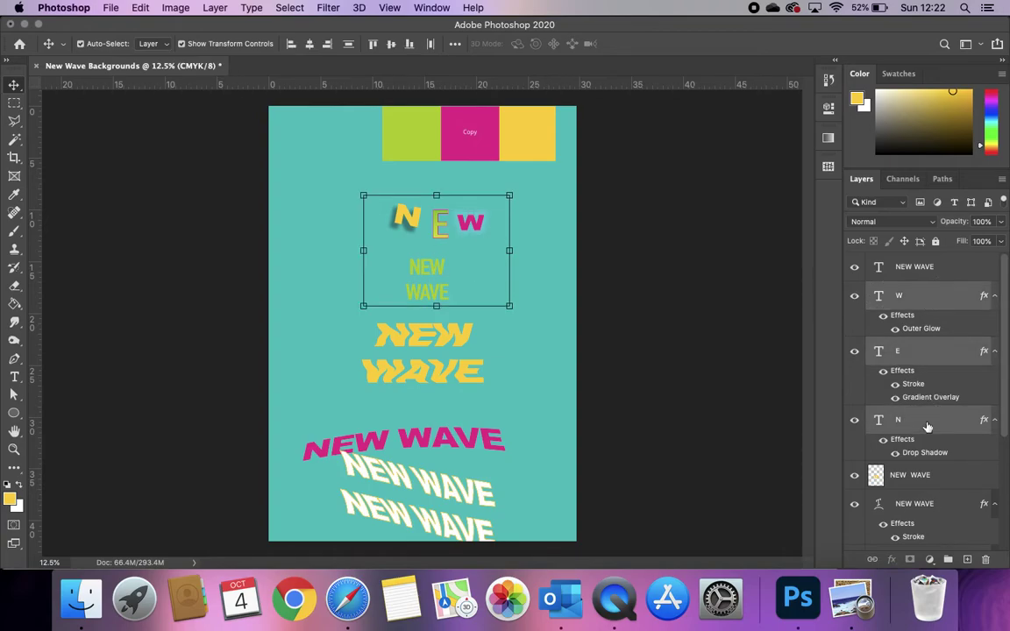
{"action": "right_click", "coordinate": [927, 427]}
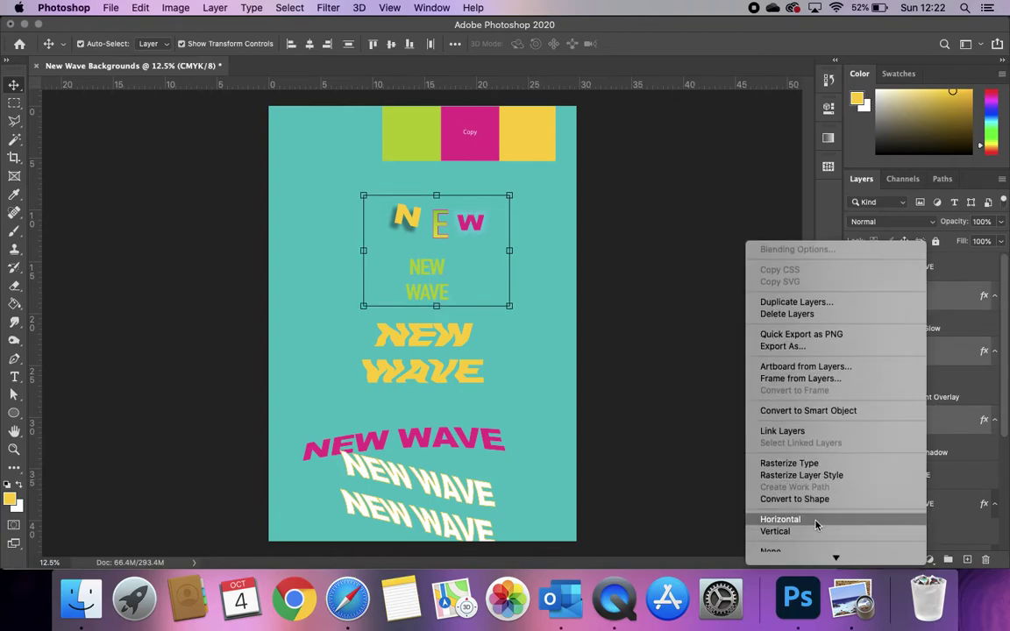
{"action": "left_click", "coordinate": [805, 433]}
{"action": "left_click_drag", "start_coordinate": [448, 224], "coordinate": [378, 193]}
Enlarge the green two-line NEW WAVE text slightly.
{"action": "left_click", "coordinate": [434, 292]}
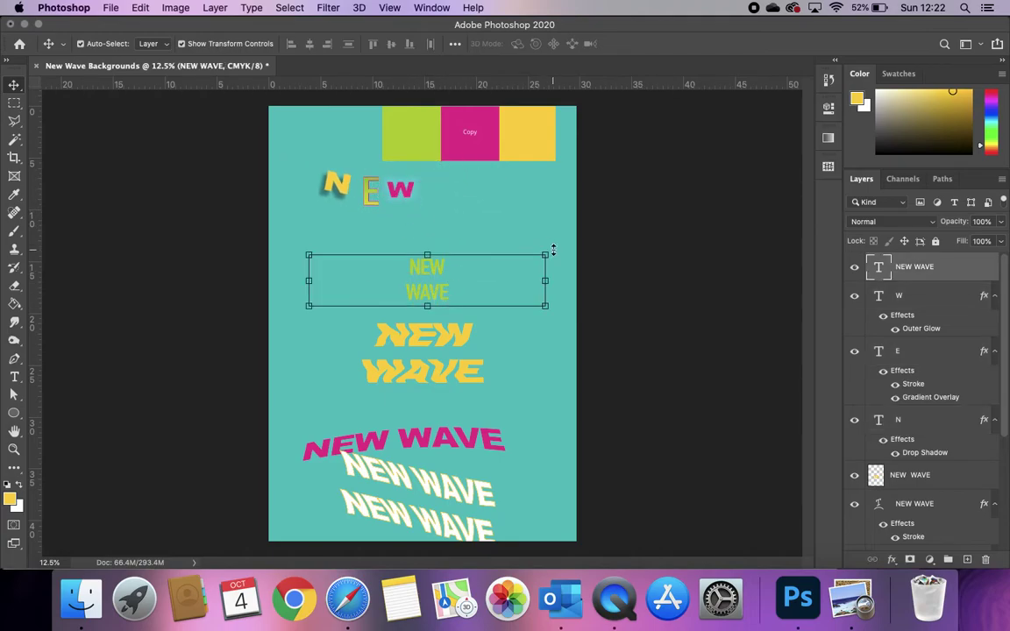
{"action": "left_click_drag", "start_coordinate": [543, 256], "coordinate": [435, 287]}
{"action": "key", "text": "Return"}
Select a wide rectangle across the base of the green word NEW with the Rectangular Marquee tool.
{"action": "key", "text": "super+plus"}
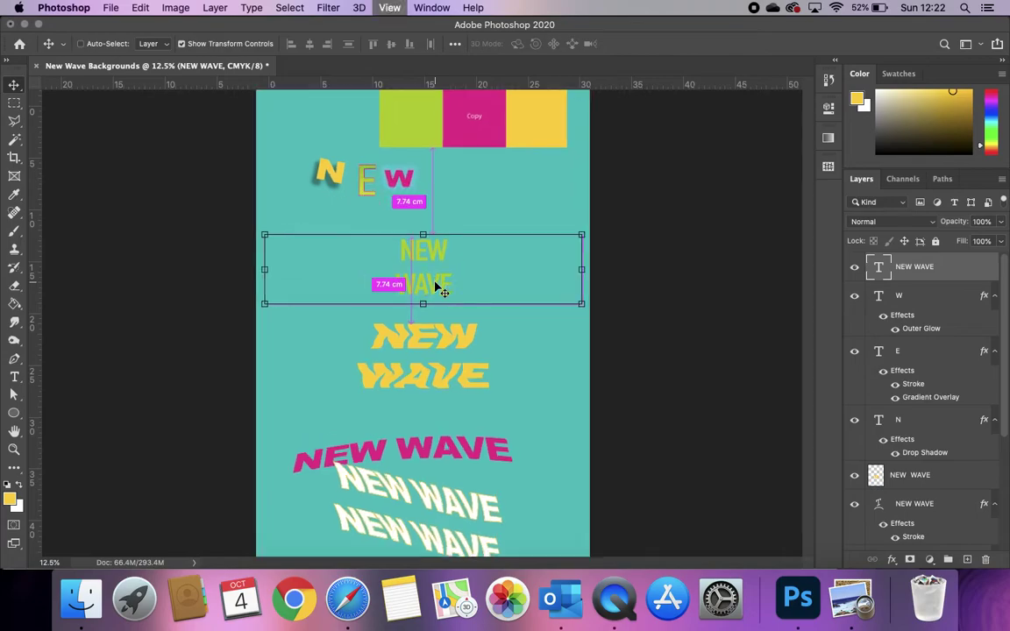
{"action": "key", "text": "super+plus"}
{"action": "key", "text": "super+plus"}
{"action": "key", "text": "super+plus"}
{"action": "key", "text": "super+plus"}
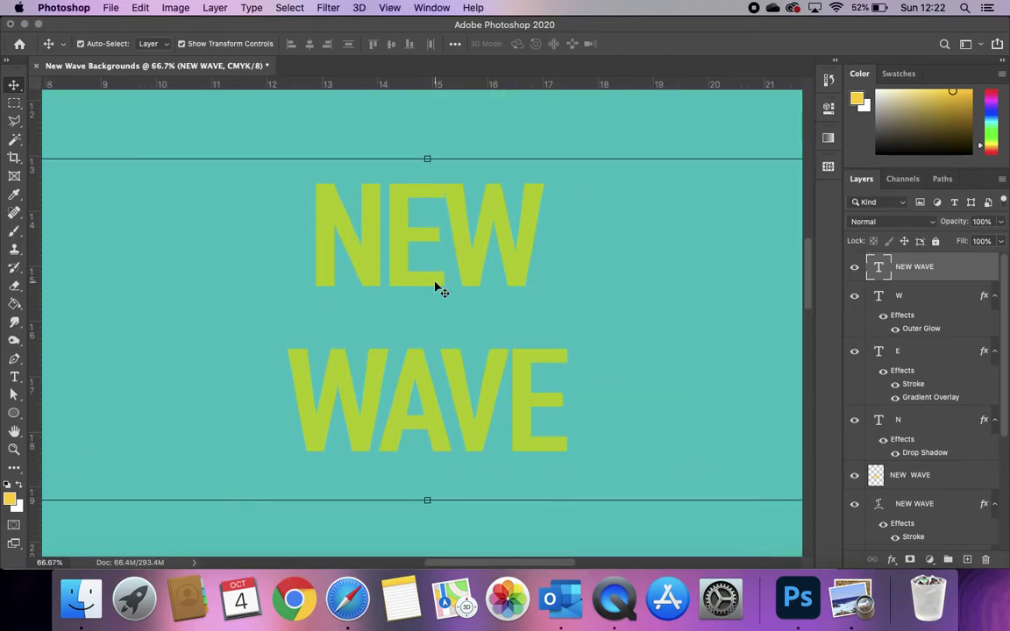
{"action": "left_click", "coordinate": [15, 119]}
{"action": "left_click", "coordinate": [14, 102]}
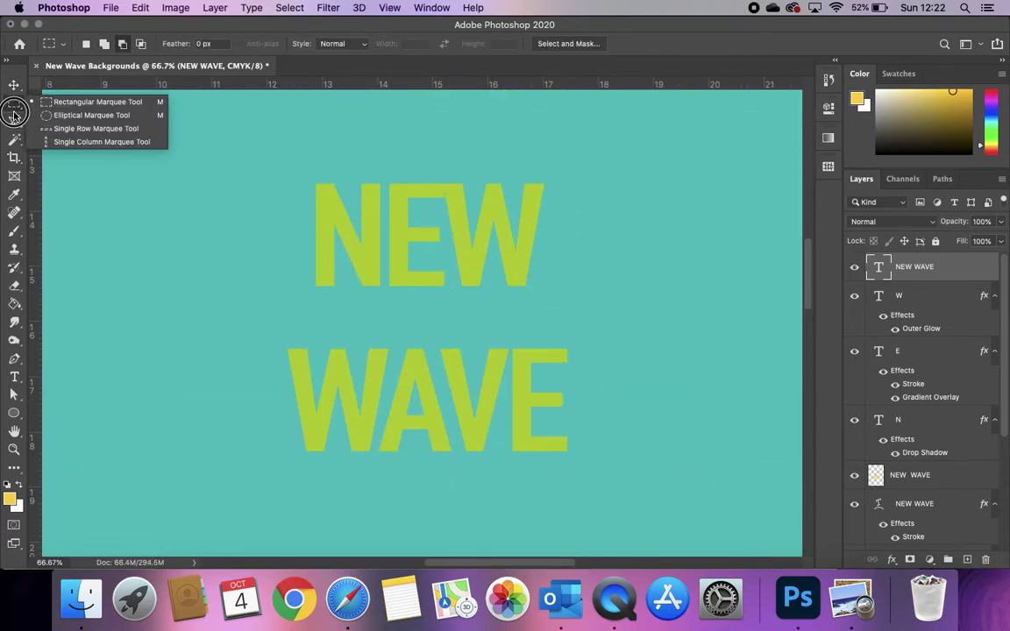
{"action": "left_click", "coordinate": [54, 95]}
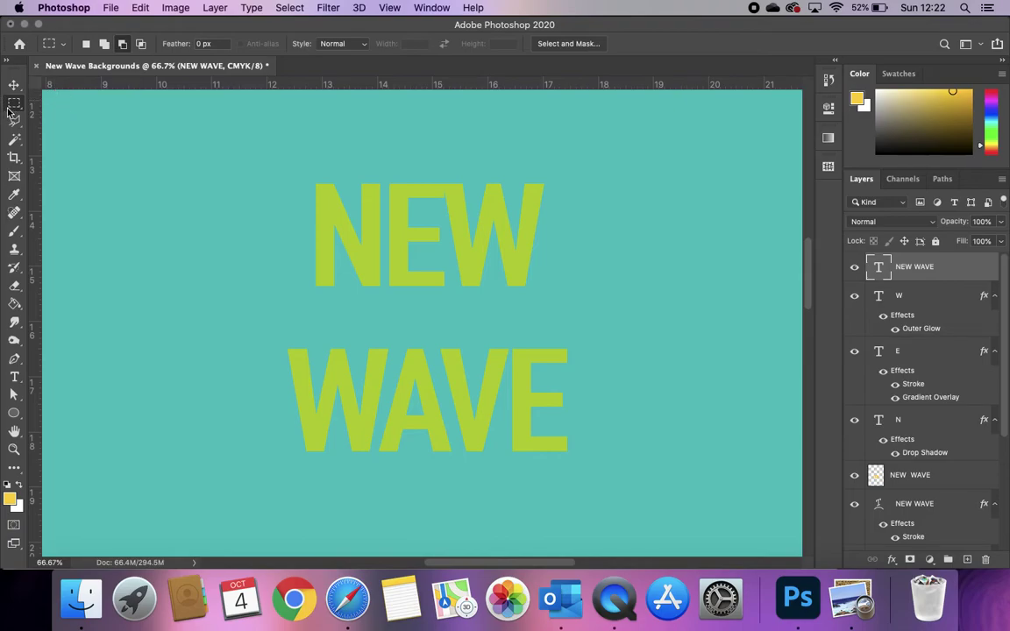
{"action": "left_click_drag", "start_coordinate": [281, 162], "coordinate": [598, 219]}
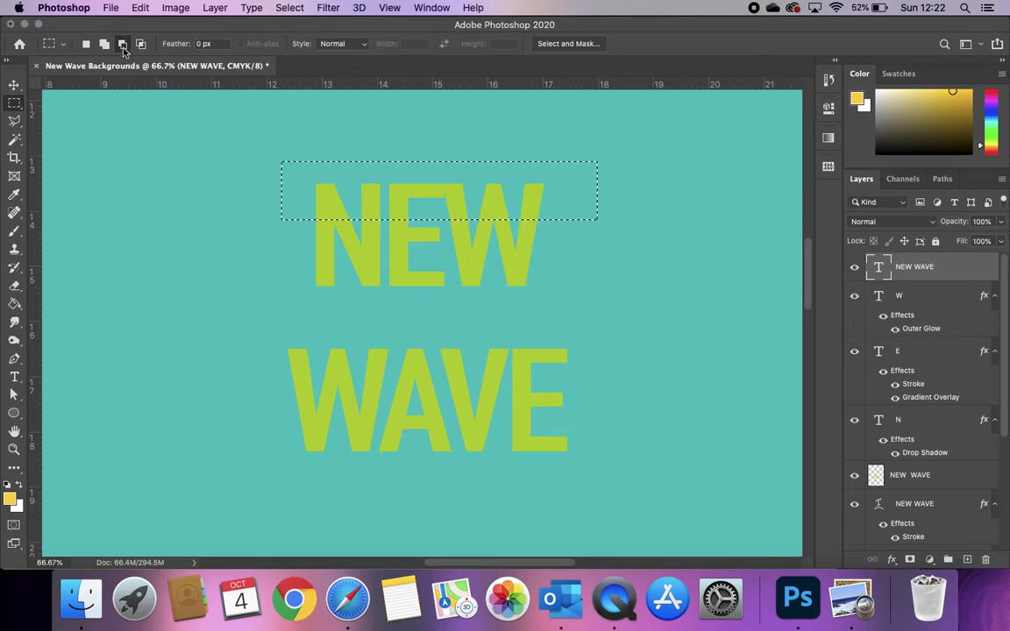
{"action": "left_click_drag", "start_coordinate": [278, 262], "coordinate": [673, 327]}
Try marquee strips across the green NEW and WAVE, subtracting a smaller rectangle from the strip over NEW.
{"action": "left_click_drag", "start_coordinate": [671, 374], "coordinate": [672, 374]}
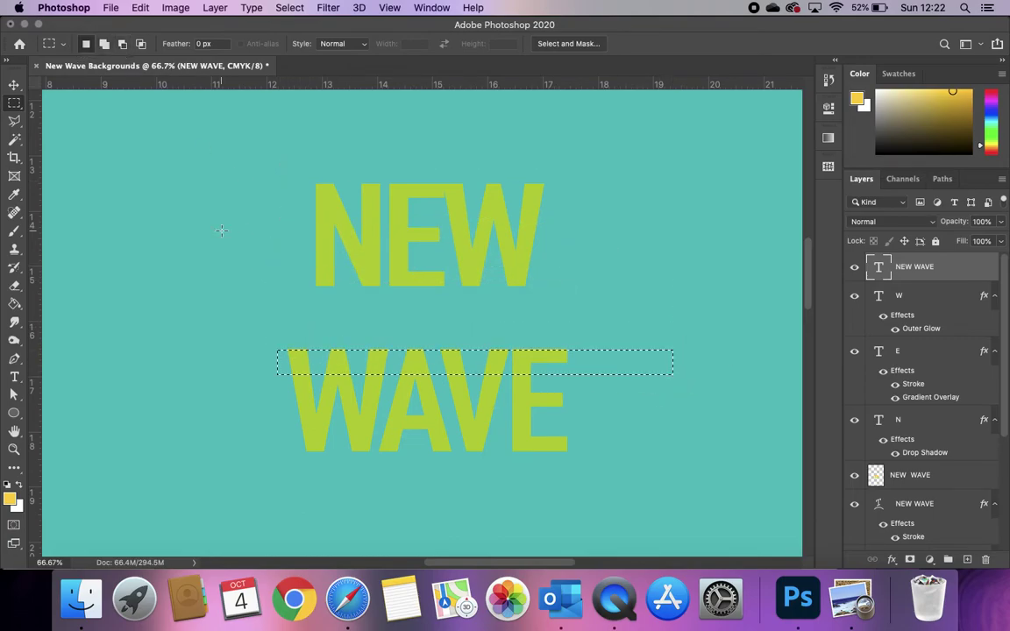
{"action": "left_click_drag", "start_coordinate": [305, 162], "coordinate": [618, 222]}
{"action": "left_click_drag", "start_coordinate": [279, 238], "coordinate": [638, 272]}
{"action": "left_click", "coordinate": [121, 45]}
{"action": "left_click_drag", "start_coordinate": [552, 197], "coordinate": [618, 210]}
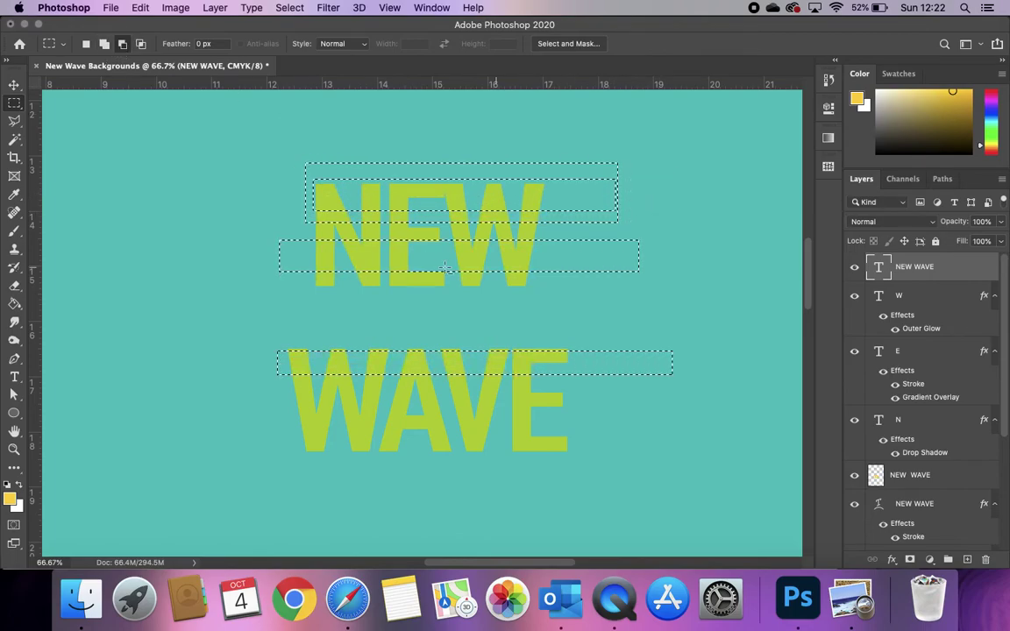
Undo the trial strips and subtraction, back to the single marquee across the base of NEW.
{"action": "key", "text": "super+z"}
{"action": "key", "text": "super+z"}
{"action": "key", "text": "super+z"}
{"action": "key", "text": "super+z"}
{"action": "key", "text": "super+shift+z"}
{"action": "key", "text": "super+z"}
{"action": "key", "text": "super+z"}
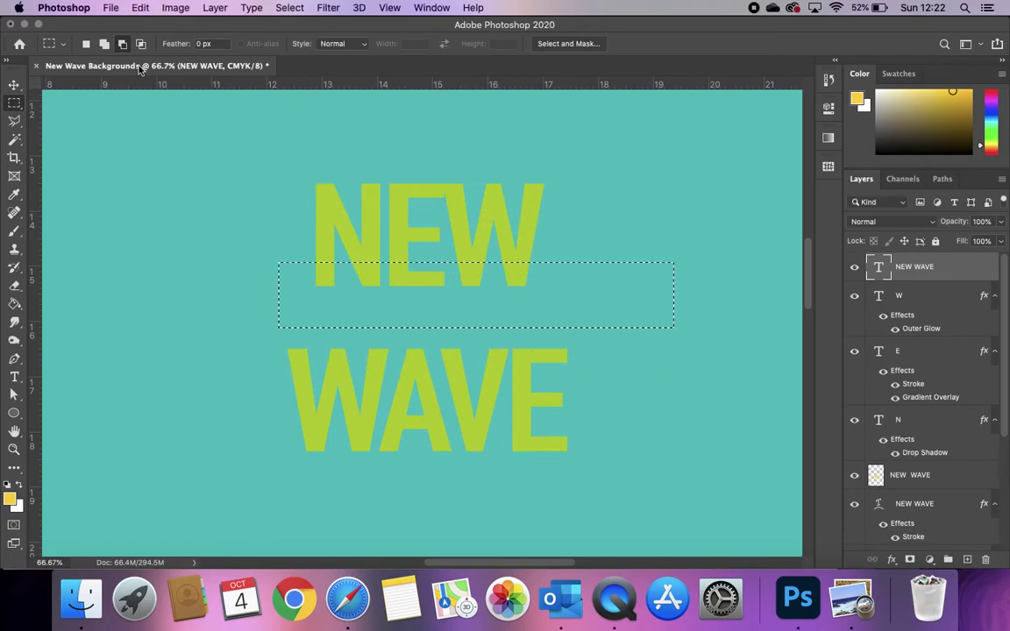
Add four more horizontal marquee strips to the selection, two across NEW and two across WAVE.
{"action": "left_click_drag", "start_coordinate": [280, 172], "coordinate": [601, 195]}
{"action": "left_click_drag", "start_coordinate": [249, 226], "coordinate": [595, 254]}
{"action": "left_click_drag", "start_coordinate": [267, 345], "coordinate": [622, 366]}
{"action": "left_click_drag", "start_coordinate": [239, 395], "coordinate": [673, 462]}
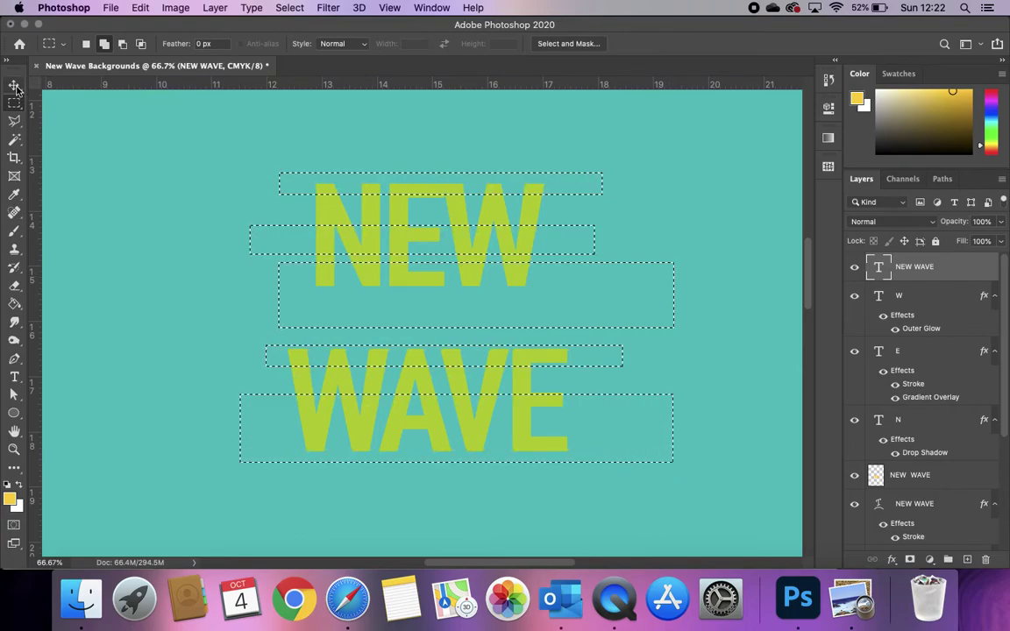
Rasterize the green NEW WAVE text layer.
{"action": "key", "text": "v"}
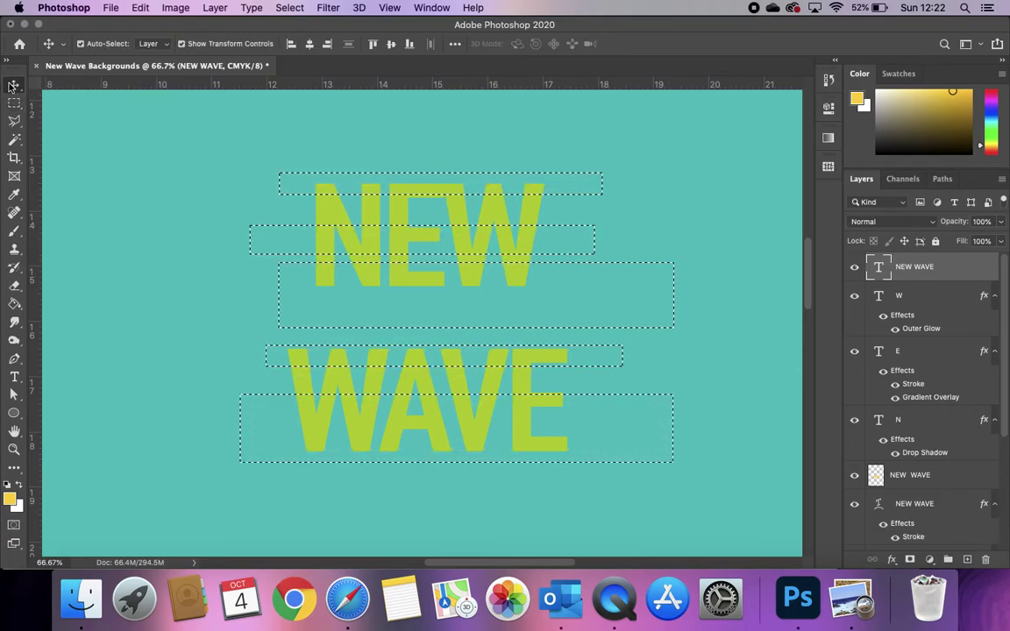
{"action": "right_click", "coordinate": [958, 271]}
{"action": "left_click", "coordinate": [841, 487]}
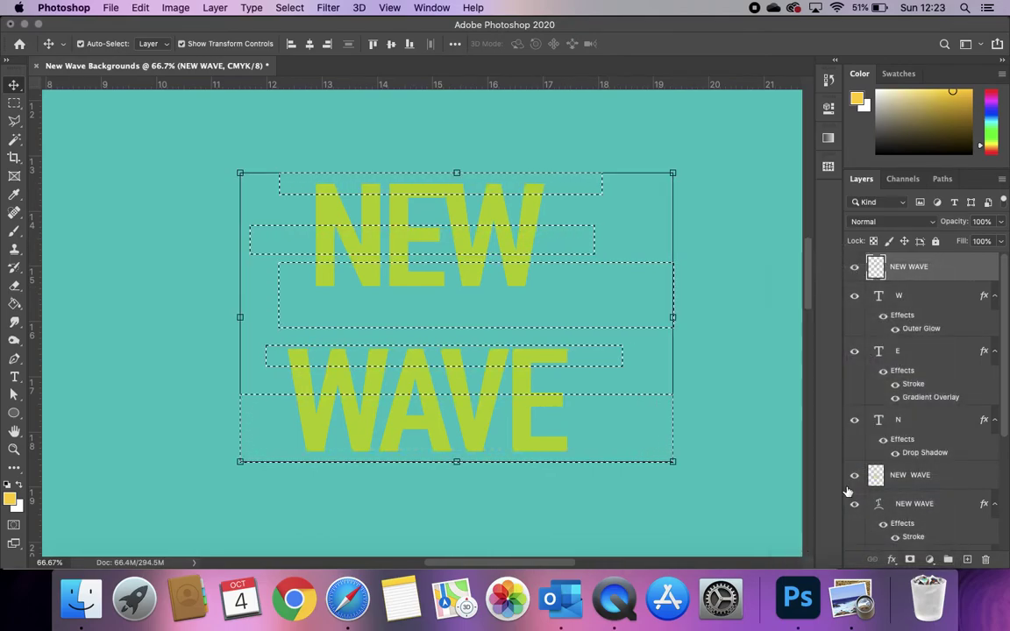
Shift the selected slices of the green NEW WAVE left and enlarge them slightly for a sliced look, then deselect.
{"action": "left_click_drag", "start_coordinate": [495, 238], "coordinate": [489, 237]}
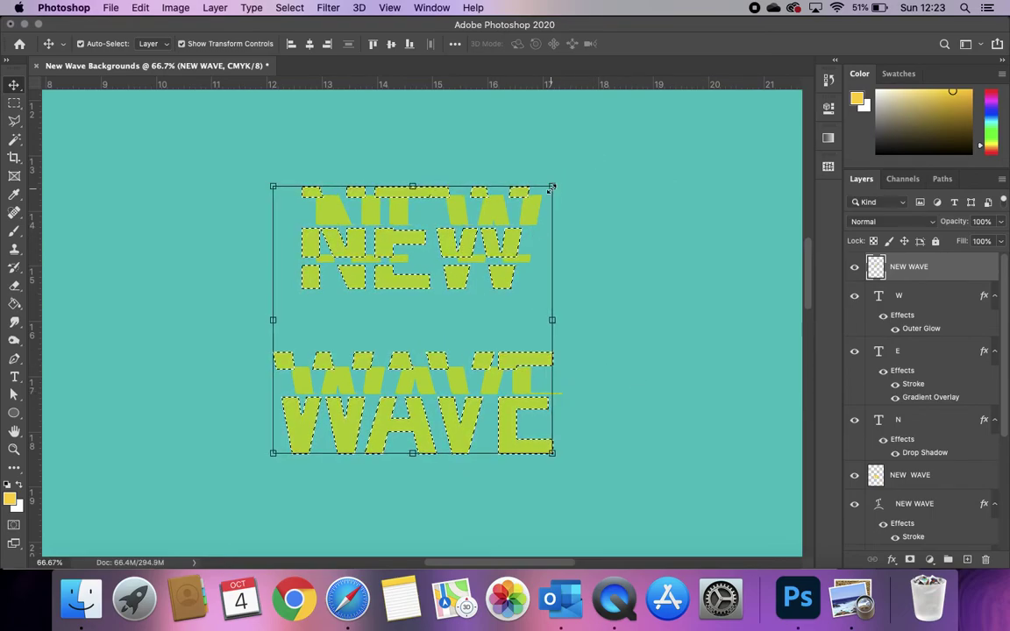
{"action": "left_click_drag", "start_coordinate": [553, 187], "coordinate": [563, 170]}
{"action": "mouse_move", "coordinate": [468, 234]}
{"action": "left_mouse_down"}
{"action": "mouse_move", "coordinate": [472, 247]}
{"action": "mouse_move", "coordinate": [489, 225]}
{"action": "mouse_move", "coordinate": [469, 251]}
{"action": "left_mouse_up"}
{"action": "left_click", "coordinate": [708, 43]}
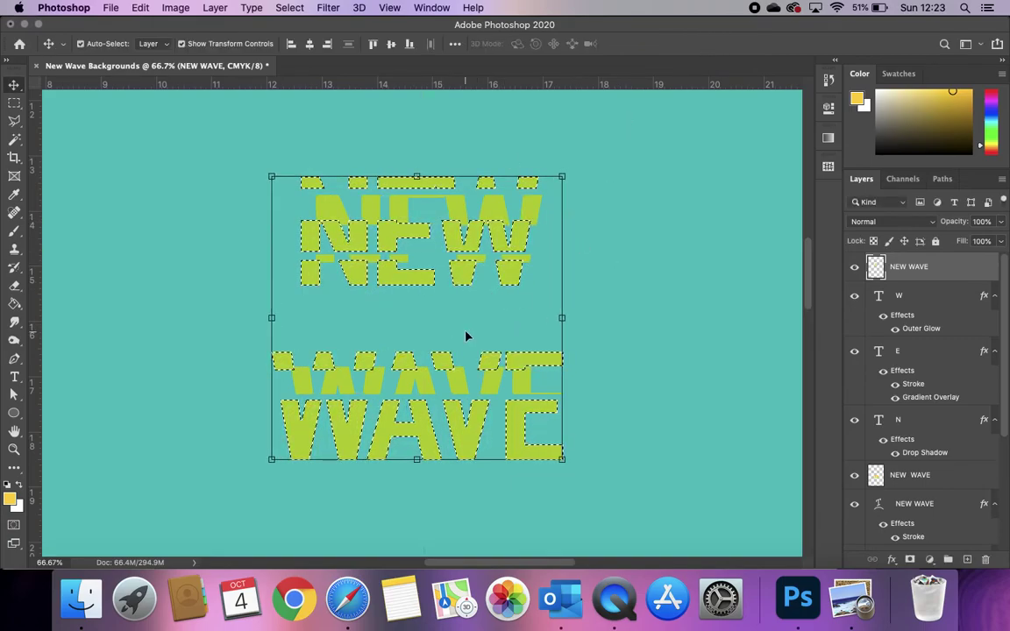
{"action": "key", "text": "super+d"}
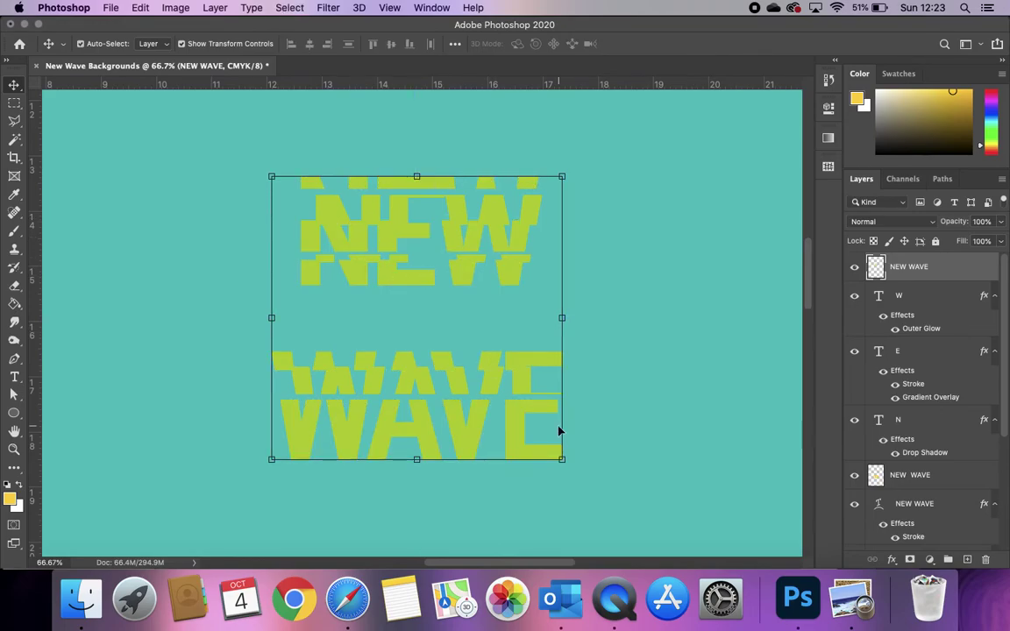
{"action": "key", "text": "super+minus"}
{"action": "key", "text": "super+minus"}
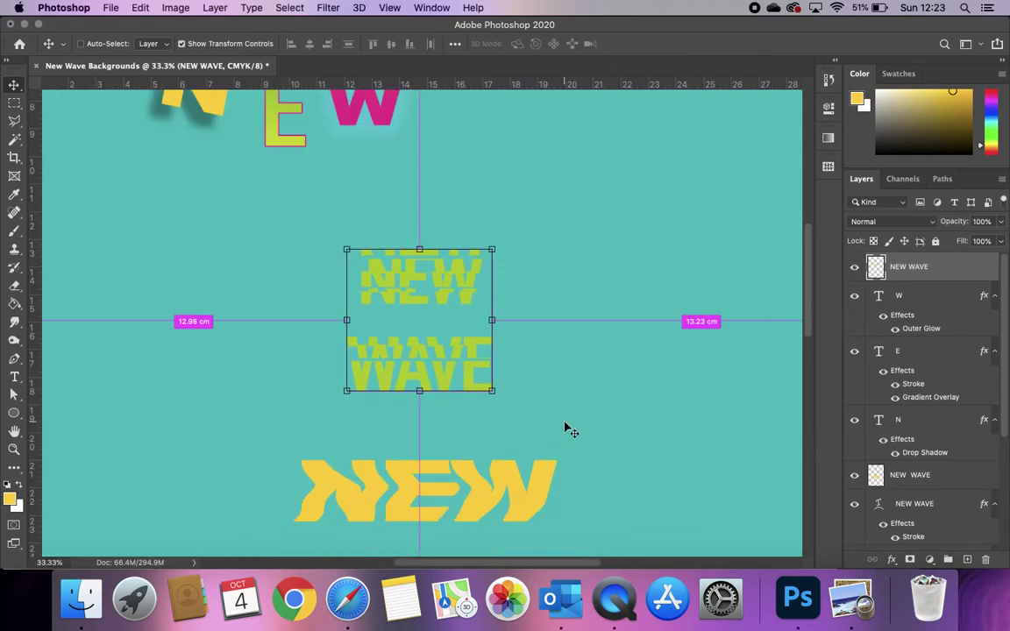
{"action": "key", "text": "super+equal"}
{"action": "key", "text": "super+equal"}
{"action": "key", "text": "super+equal"}
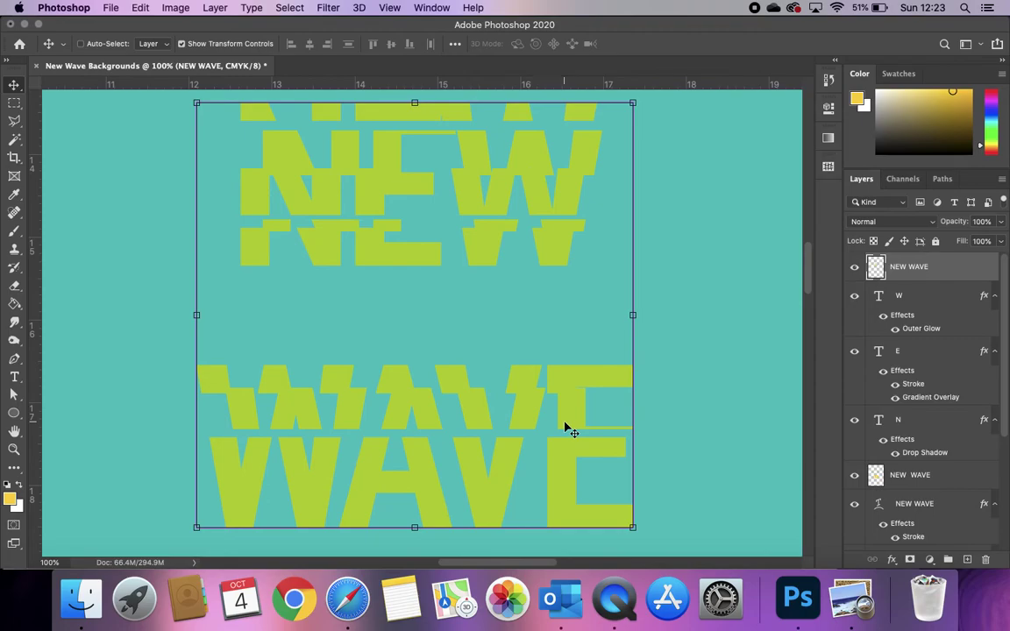
Compare the sliced NEW WAVE title with the typography examples on the New Wave Inspiration slide in Safari, returning to Photoshop.
{"action": "left_click", "coordinate": [347, 598]}
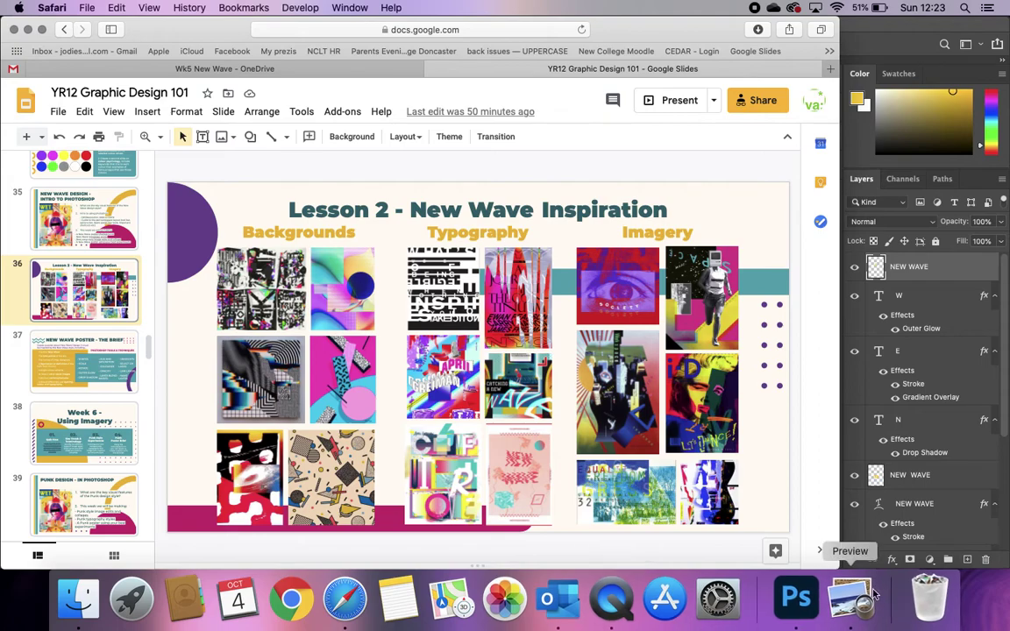
{"action": "left_click", "coordinate": [811, 602]}
{"action": "left_click_drag", "start_coordinate": [491, 198], "coordinate": [481, 207]}
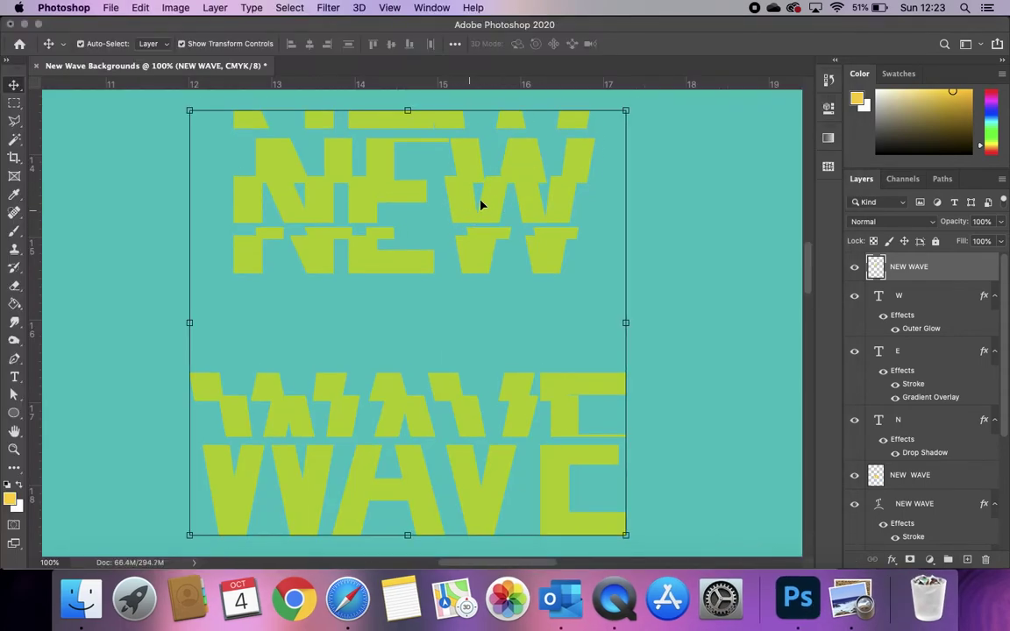
{"action": "left_click", "coordinate": [348, 598]}
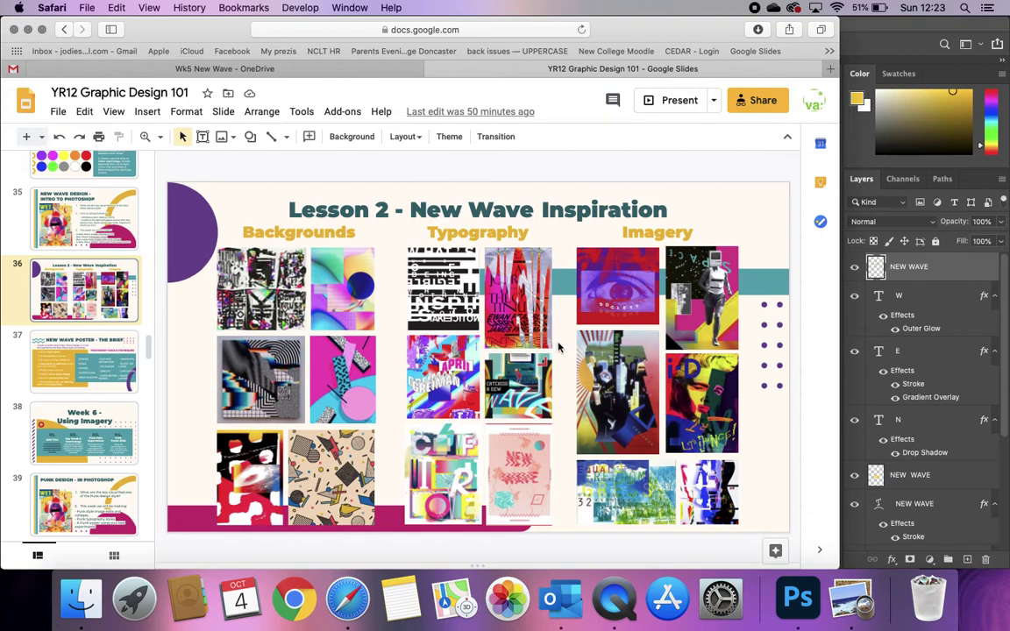
{"action": "left_click", "coordinate": [797, 598]}
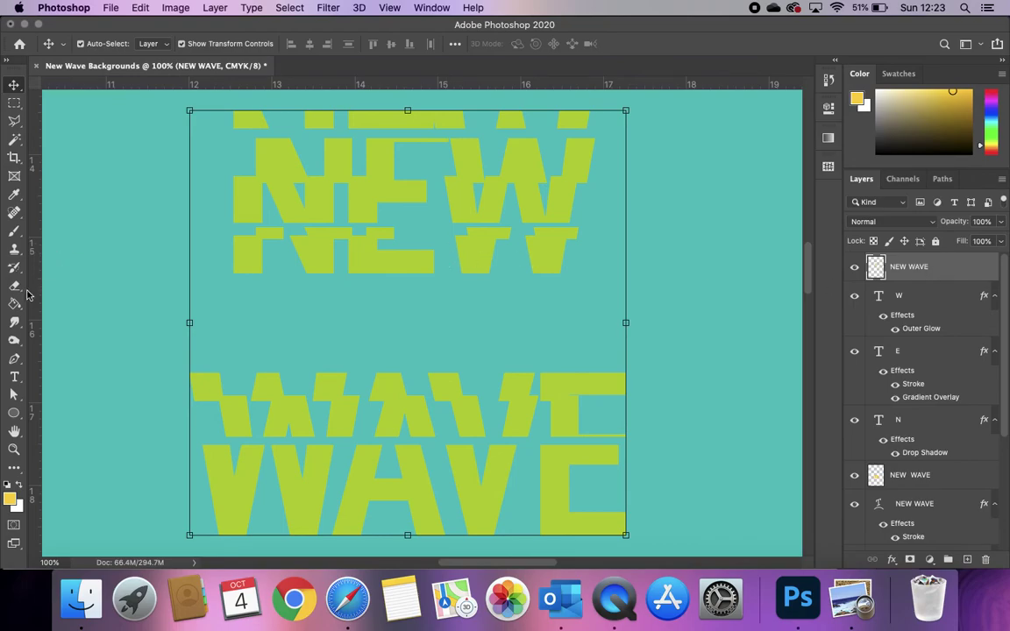
Add a thin magenta stroke to the sliced green NEW WAVE layer.
{"action": "left_click_drag", "start_coordinate": [324, 263], "coordinate": [310, 255]}
{"action": "double_click", "coordinate": [945, 266]}
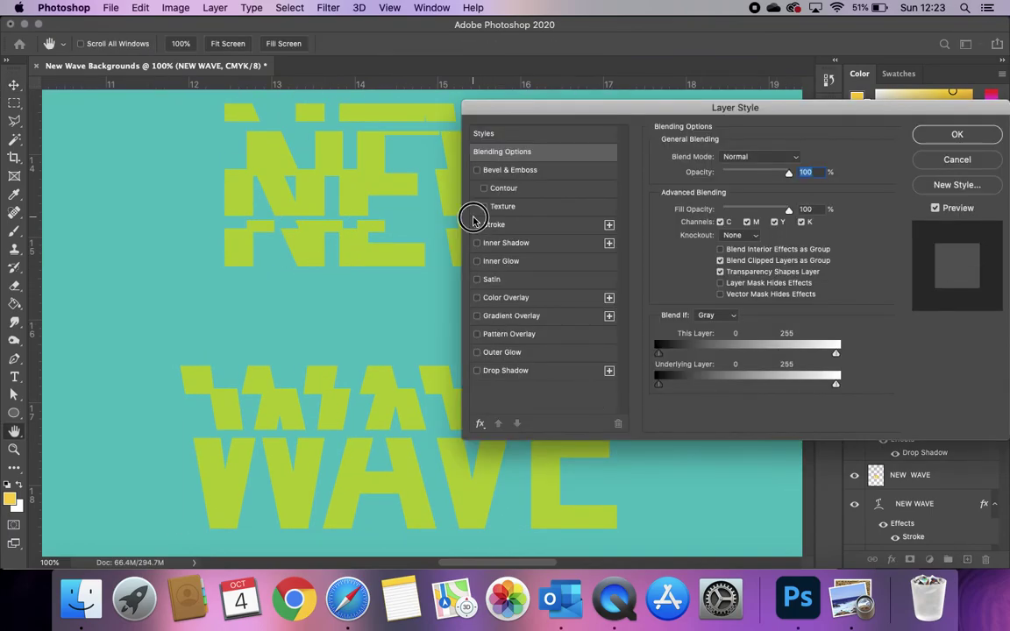
{"action": "left_click", "coordinate": [475, 224]}
{"action": "left_click", "coordinate": [475, 226]}
{"action": "left_click", "coordinate": [476, 227]}
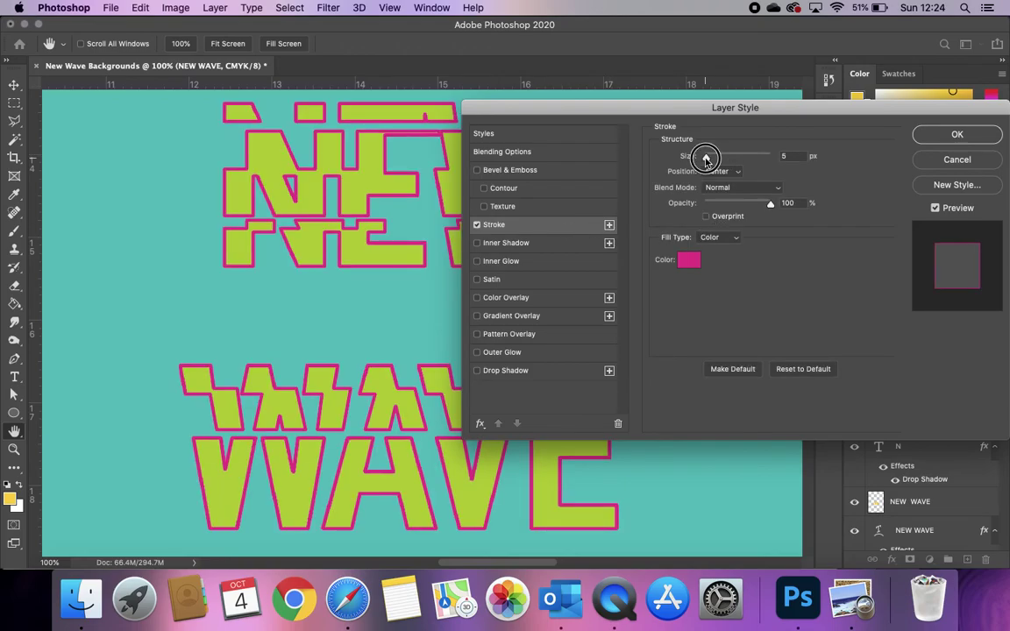
{"action": "left_click_drag", "start_coordinate": [706, 158], "coordinate": [704, 159]}
{"action": "left_click", "coordinate": [960, 134]}
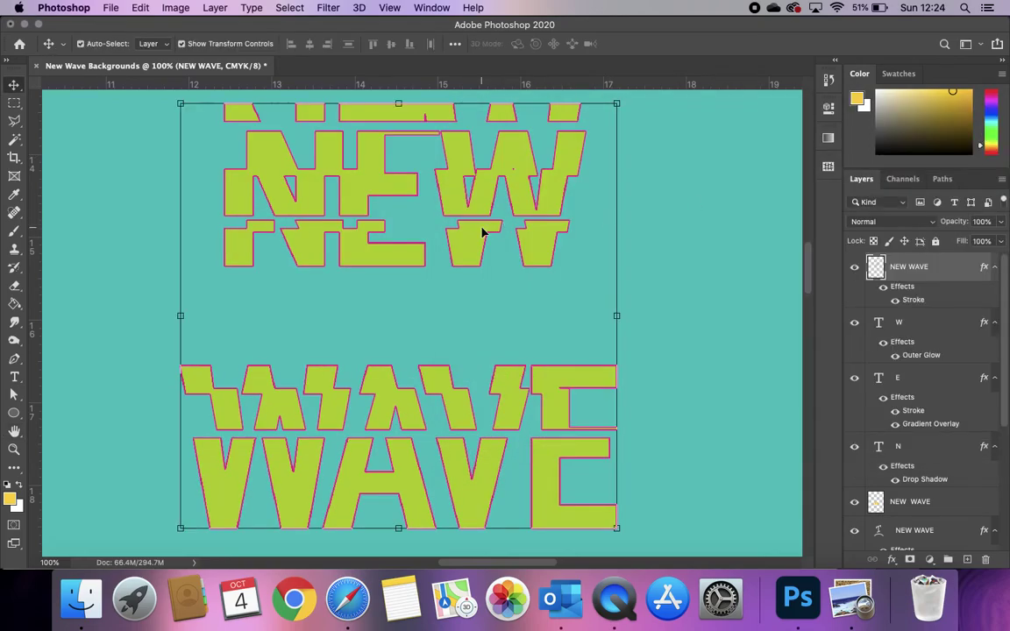
Set the sliced NEW WAVE layer's blend mode to Darker Color and nudge the title slightly left.
{"action": "left_click_drag", "start_coordinate": [385, 248], "coordinate": [376, 253]}
{"action": "left_click", "coordinate": [891, 221]}
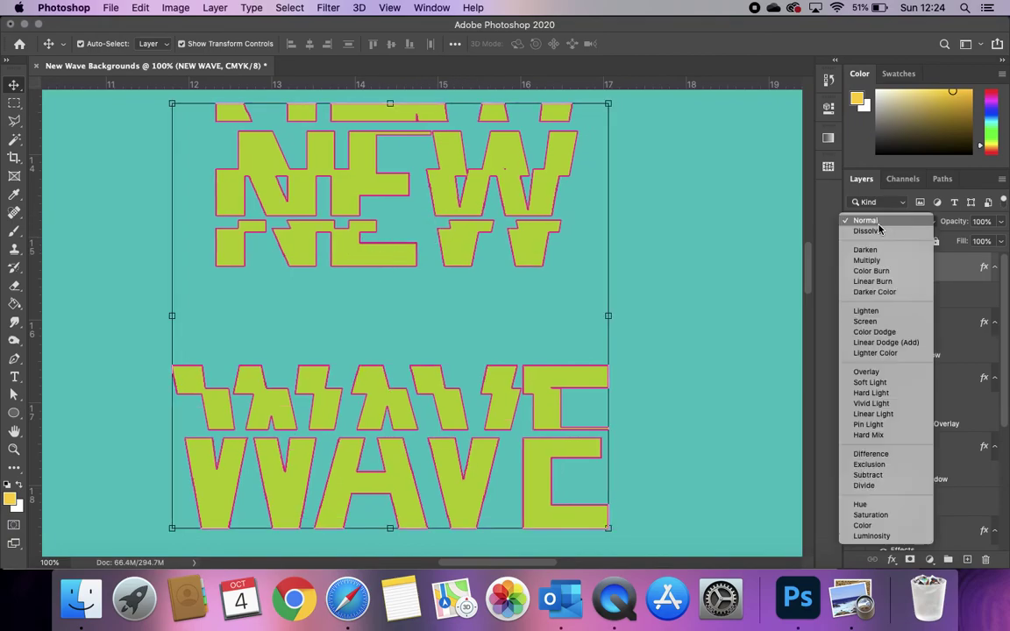
{"action": "left_click", "coordinate": [882, 292]}
{"action": "left_click_drag", "start_coordinate": [559, 403], "coordinate": [541, 395]}
Scale the outlined NEW WAVE title up proportionally to about 124% and deselect all layers.
{"action": "key", "text": "super+minus"}
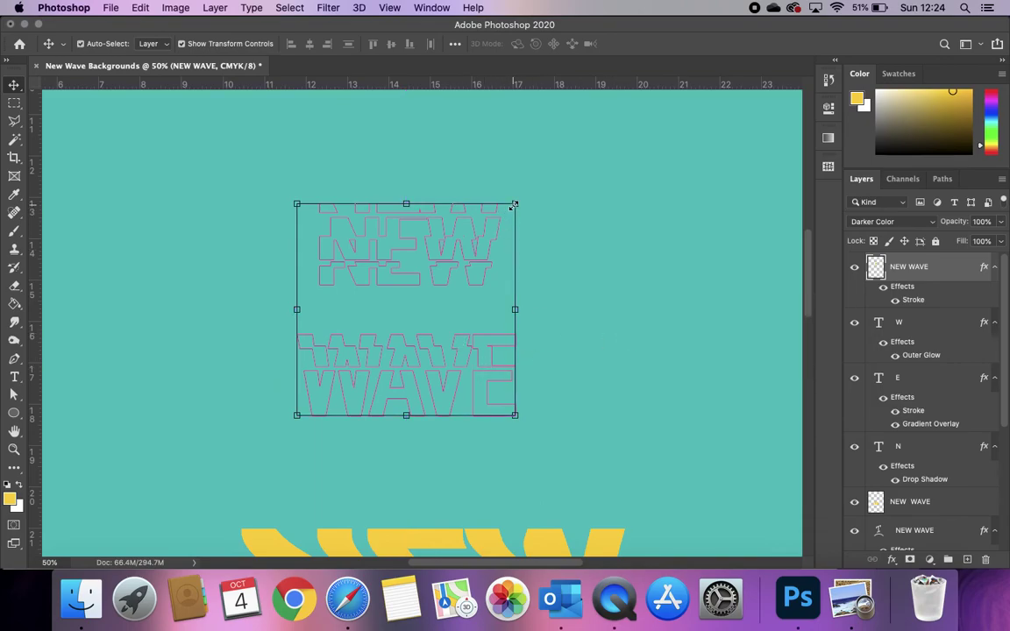
{"action": "left_click_drag", "start_coordinate": [513, 204], "coordinate": [566, 153]}
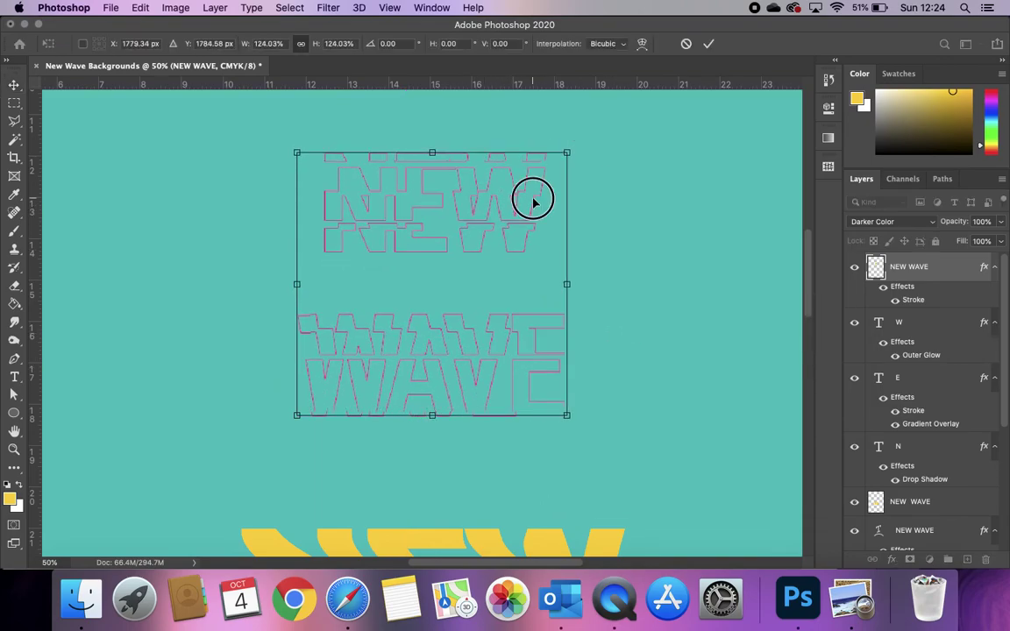
{"action": "key", "text": "Return"}
{"action": "mouse_move", "coordinate": [490, 228]}
{"action": "left_mouse_down"}
{"action": "mouse_move", "coordinate": [450, 248]}
{"action": "mouse_move", "coordinate": [481, 230]}
{"action": "left_mouse_up"}
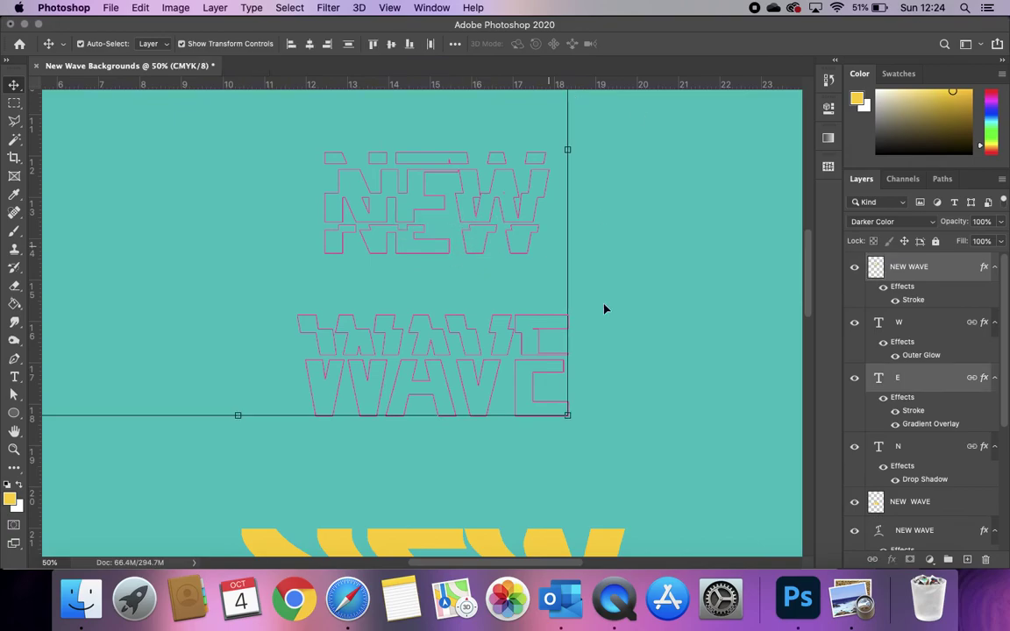
{"action": "left_click", "coordinate": [655, 295]}
Review all the styled NEW WAVE titles down the teal poster along with their layers.
{"action": "scroll", "coordinate": [657, 293], "scroll_direction": "down", "scroll_amount": 5}
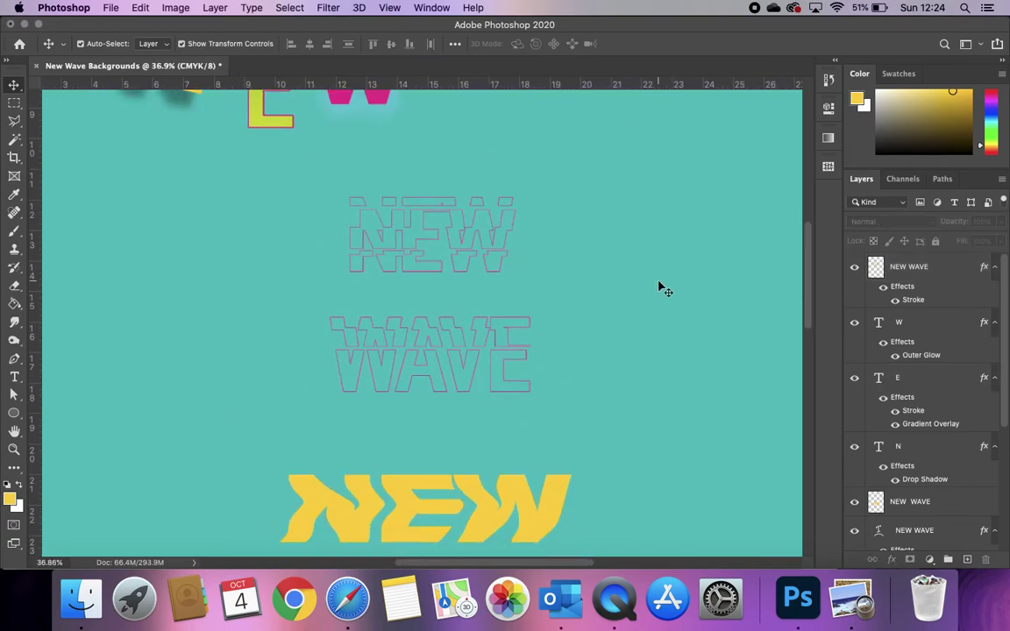
{"action": "scroll", "coordinate": [663, 289], "scroll_direction": "down", "scroll_amount": 1}
{"action": "scroll", "coordinate": [663, 289], "scroll_direction": "down", "scroll_amount": 5}
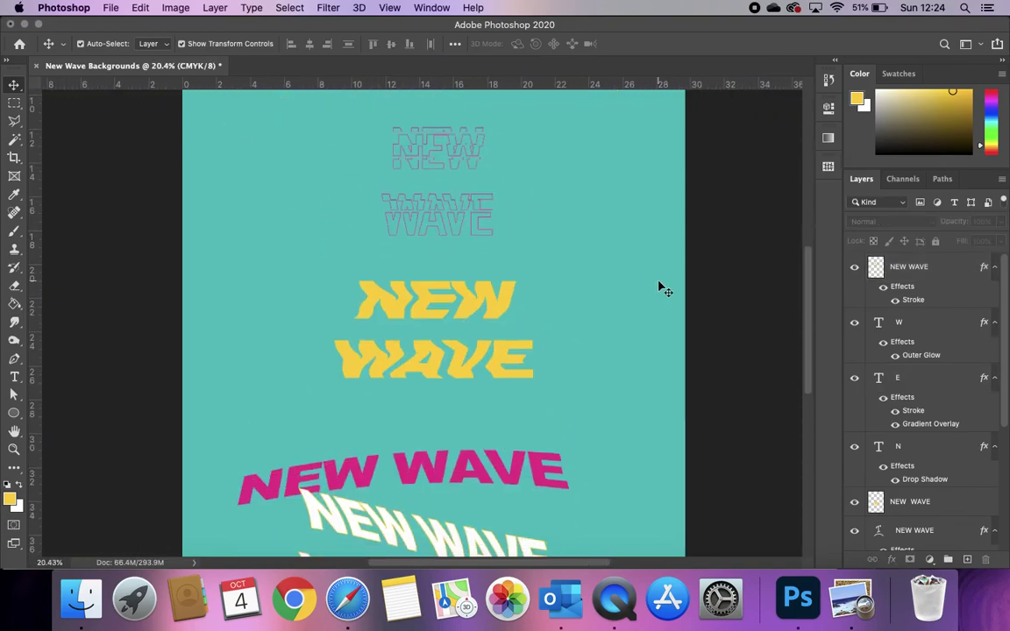
{"action": "scroll", "coordinate": [693, 243], "scroll_direction": "down", "scroll_amount": 2}
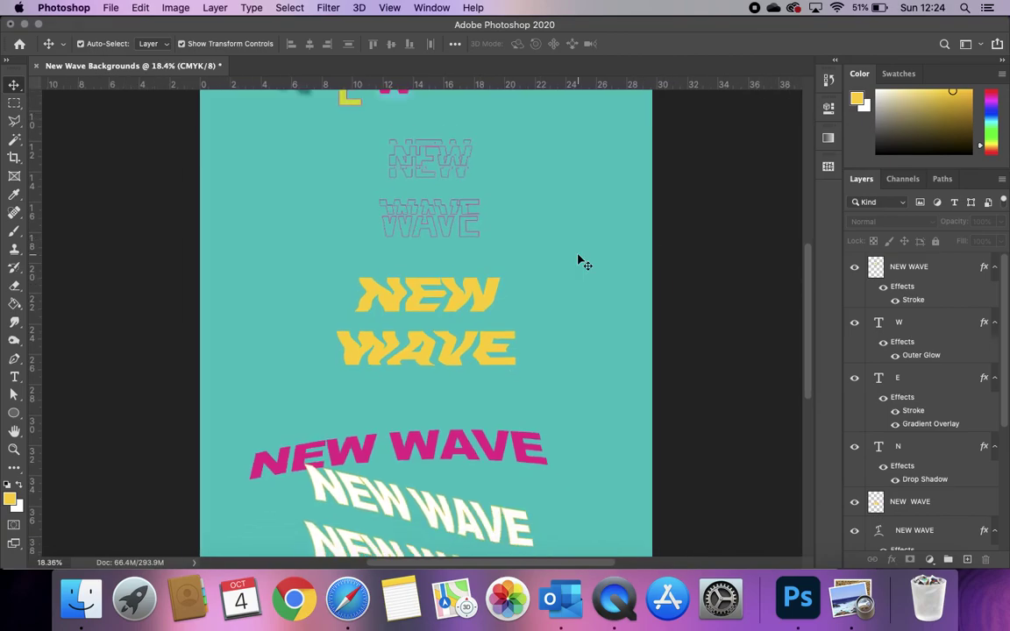
{"action": "scroll", "coordinate": [579, 262], "scroll_direction": "up", "scroll_amount": 4}
{"action": "scroll", "coordinate": [578, 262], "scroll_direction": "down", "scroll_amount": 1}
{"action": "scroll", "coordinate": [578, 262], "scroll_direction": "down", "scroll_amount": 1}
{"action": "scroll", "coordinate": [579, 261], "scroll_direction": "down", "scroll_amount": 2}
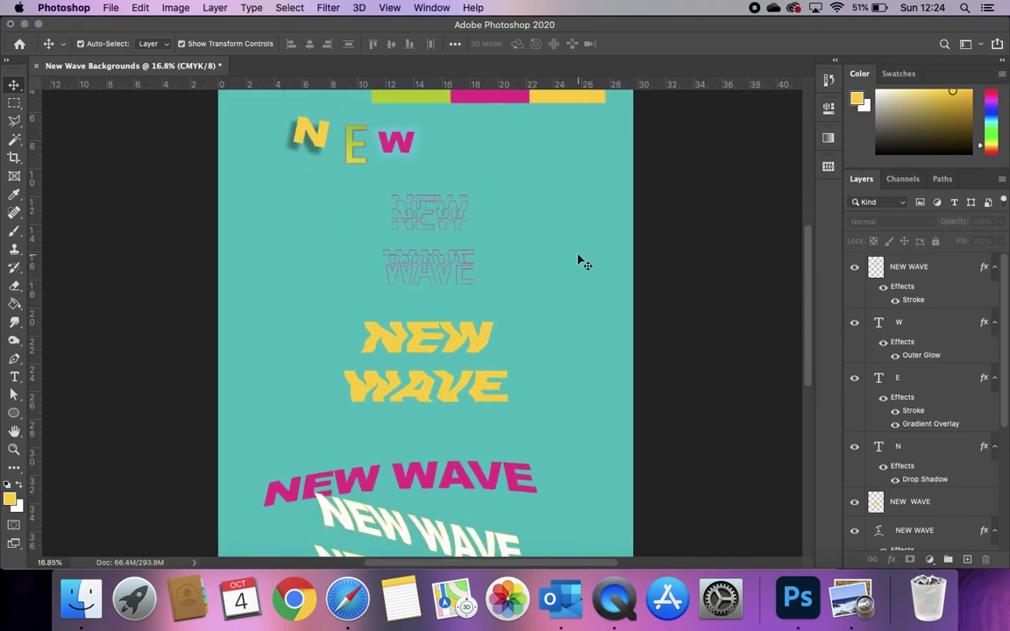
{"action": "scroll", "coordinate": [578, 261], "scroll_direction": "down", "scroll_amount": 4}
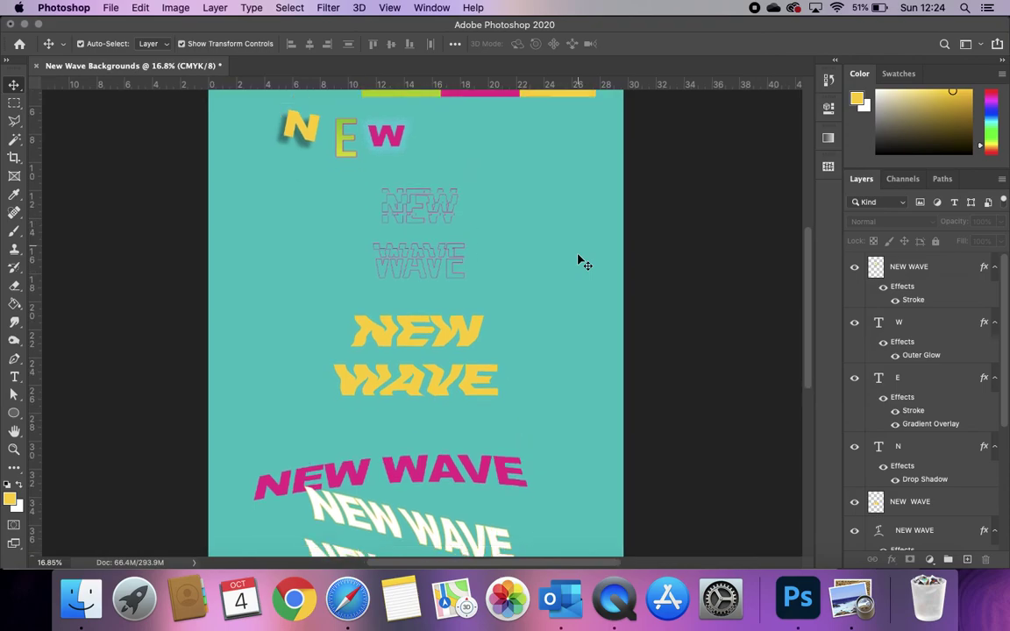
{"action": "scroll", "coordinate": [882, 378], "scroll_direction": "down", "scroll_amount": 5}
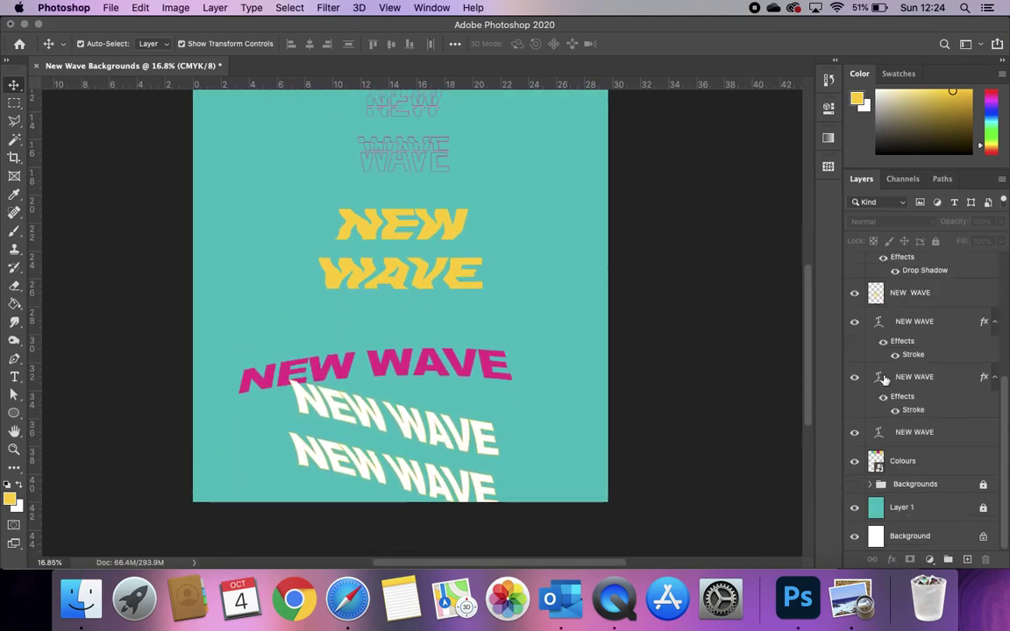
{"action": "scroll", "coordinate": [543, 351], "scroll_direction": "up", "scroll_amount": 4}
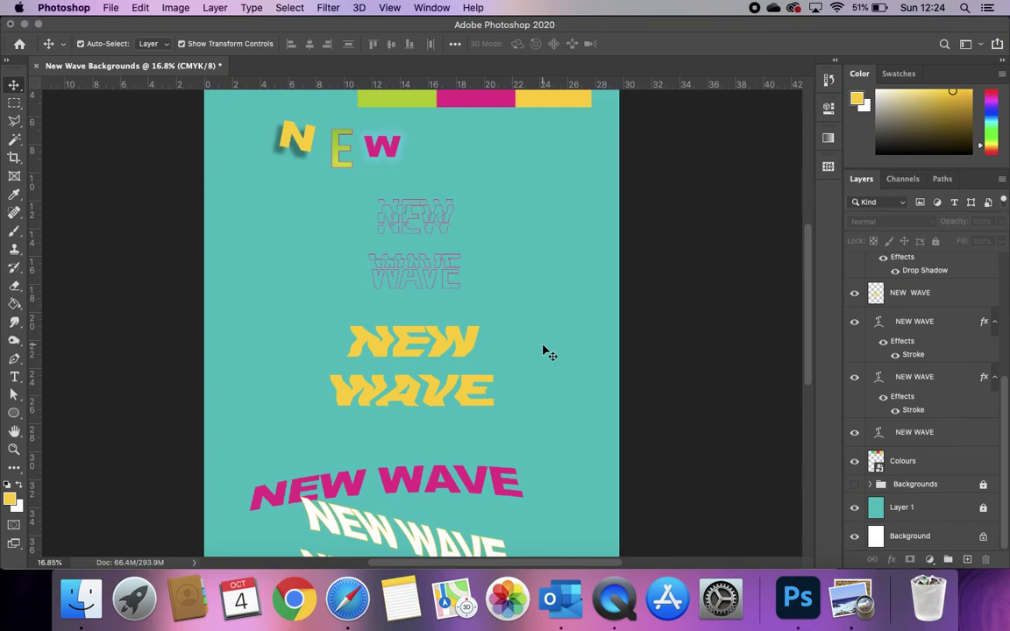
{"action": "scroll", "coordinate": [562, 341], "scroll_direction": "down", "scroll_amount": 1}
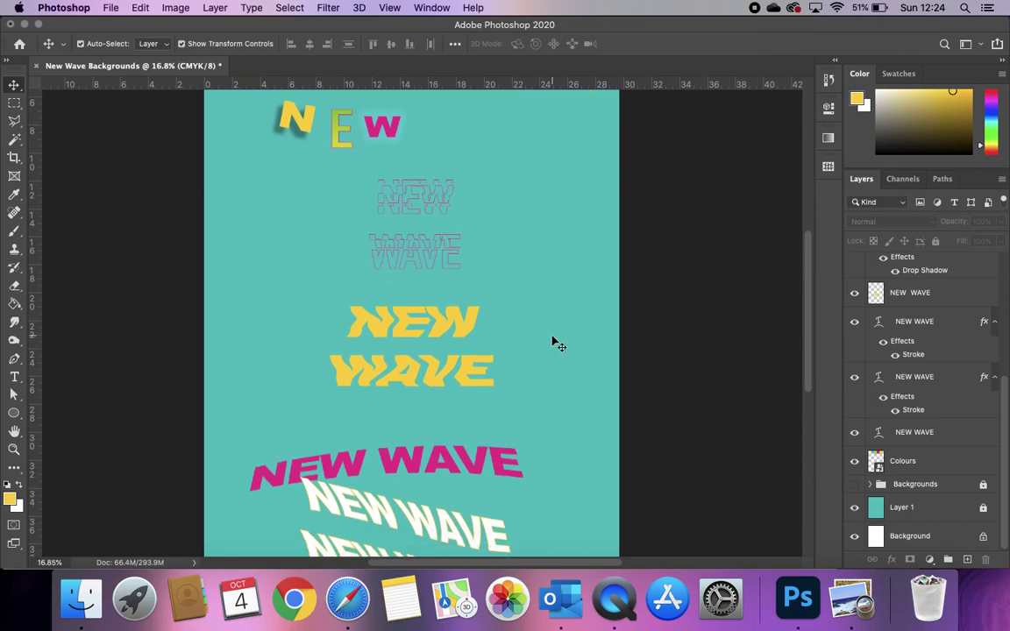